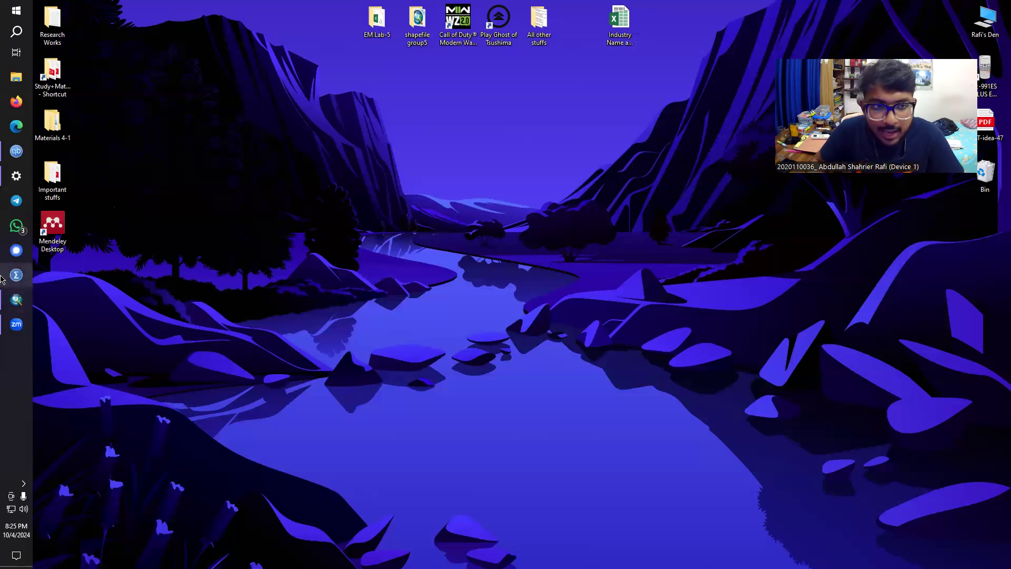
Step: Check the contents of the shapefile group5 folder on the desktop and return to ArcMap
{"action": "left_click", "coordinate": [29, 305]}
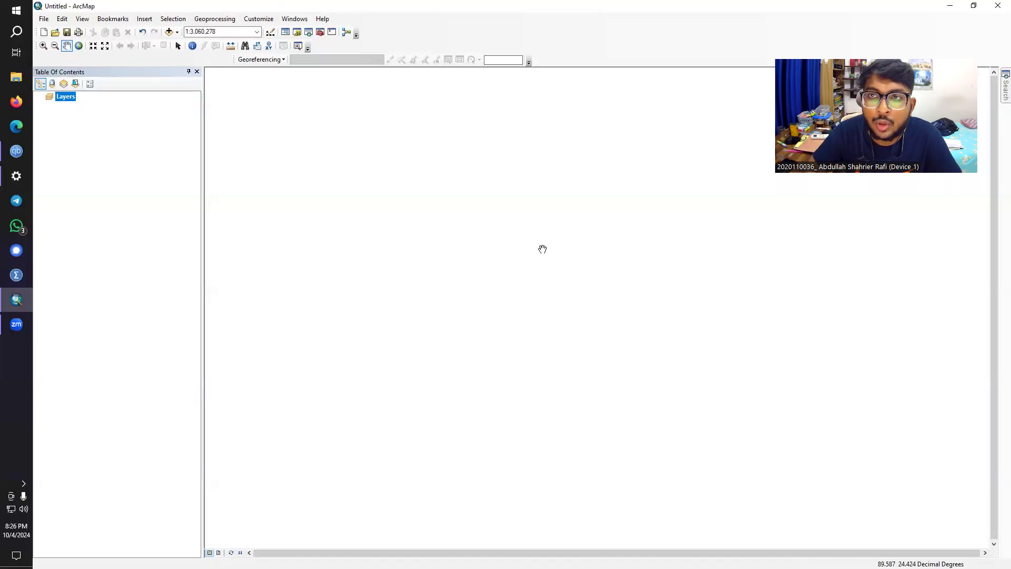
{"action": "left_click", "coordinate": [954, 6]}
{"action": "left_click_drag", "start_coordinate": [411, 31], "coordinate": [414, 129]}
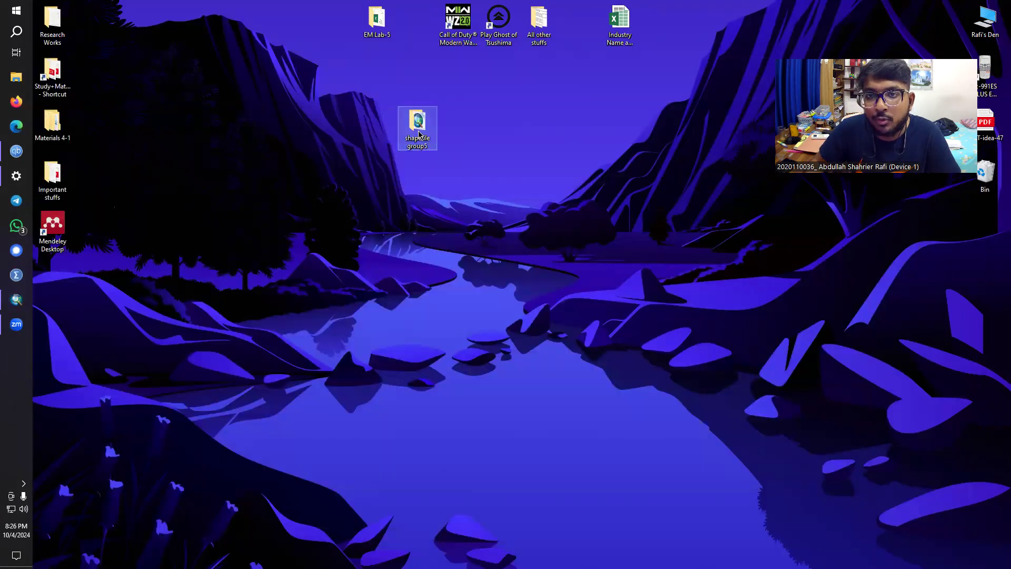
{"action": "double_click", "coordinate": [419, 132]}
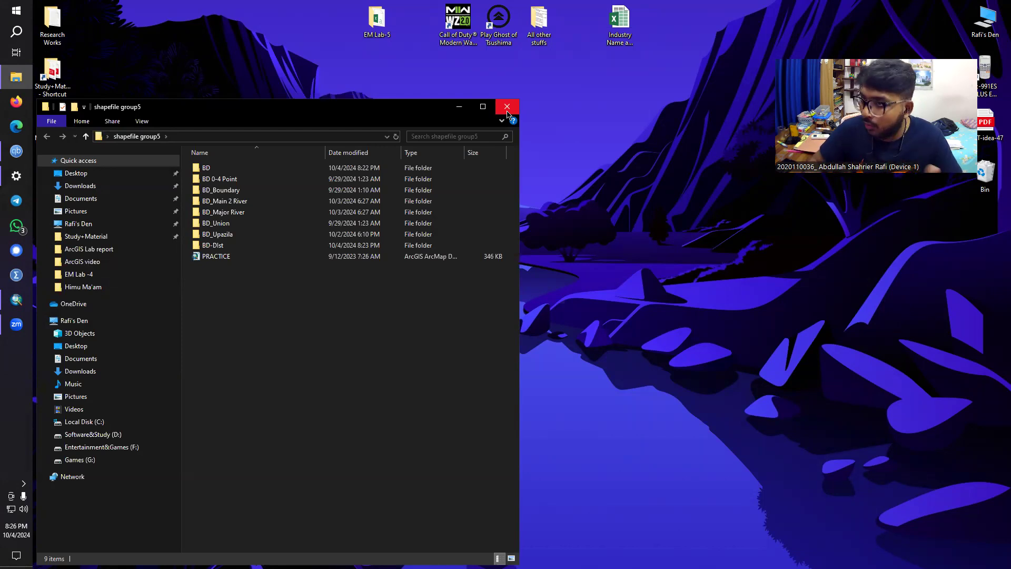
{"action": "left_click", "coordinate": [507, 108]}
{"action": "left_click_drag", "start_coordinate": [418, 120], "coordinate": [418, 27]}
{"action": "left_click", "coordinate": [16, 299]}
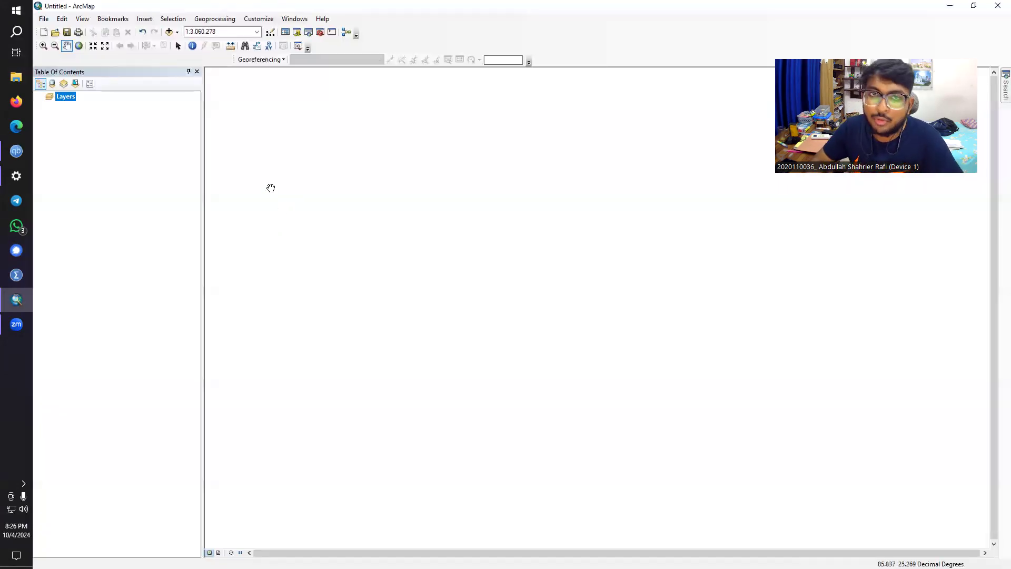
Step: Start adding data and connect to the shapefile group5 folder
{"action": "left_click", "coordinate": [173, 34]}
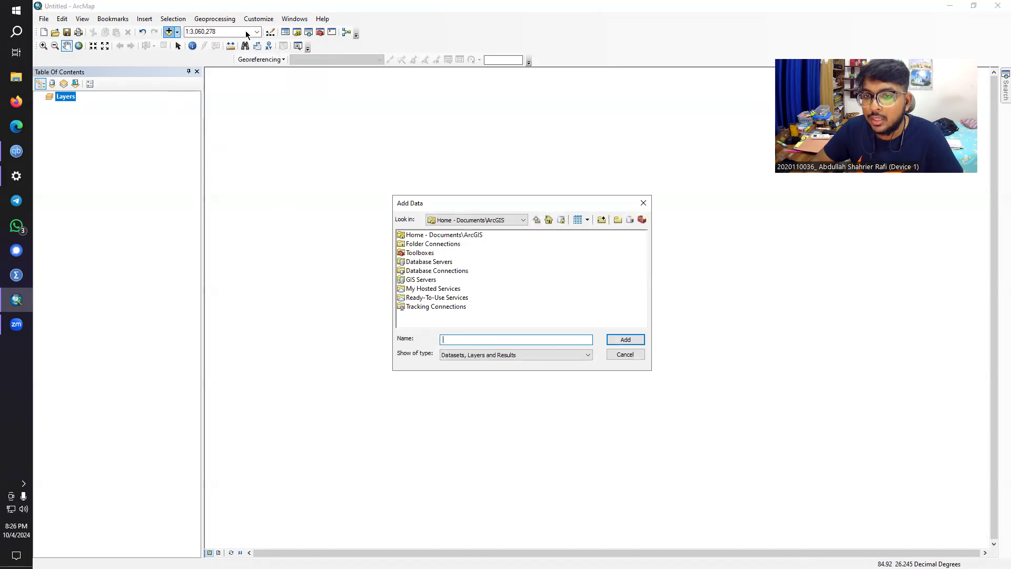
{"action": "left_click", "coordinate": [602, 219]}
{"action": "scroll", "coordinate": [559, 322], "scroll_direction": "down", "scroll_amount": 1}
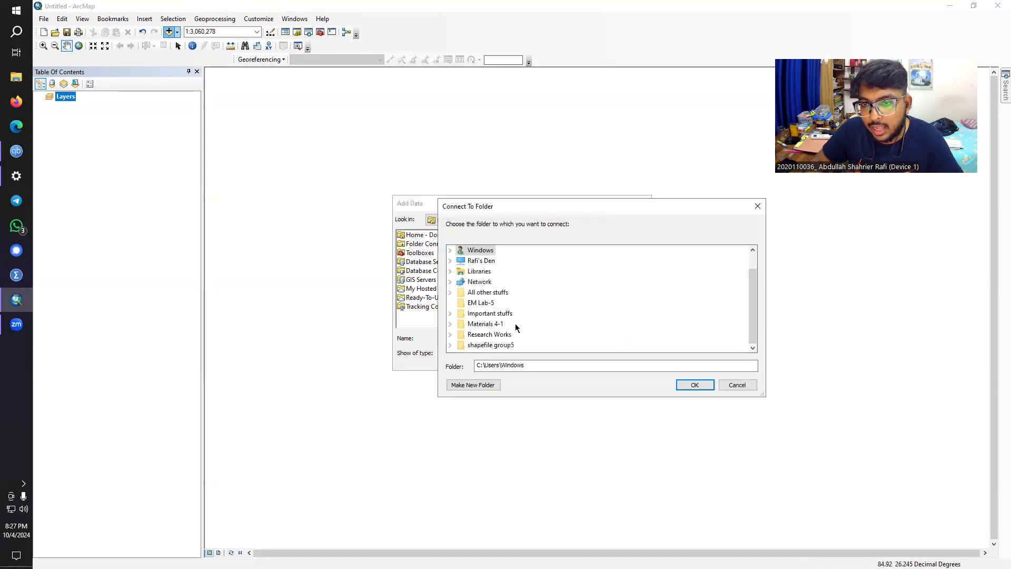
{"action": "double_click", "coordinate": [494, 346]}
{"action": "left_click", "coordinate": [684, 385]}
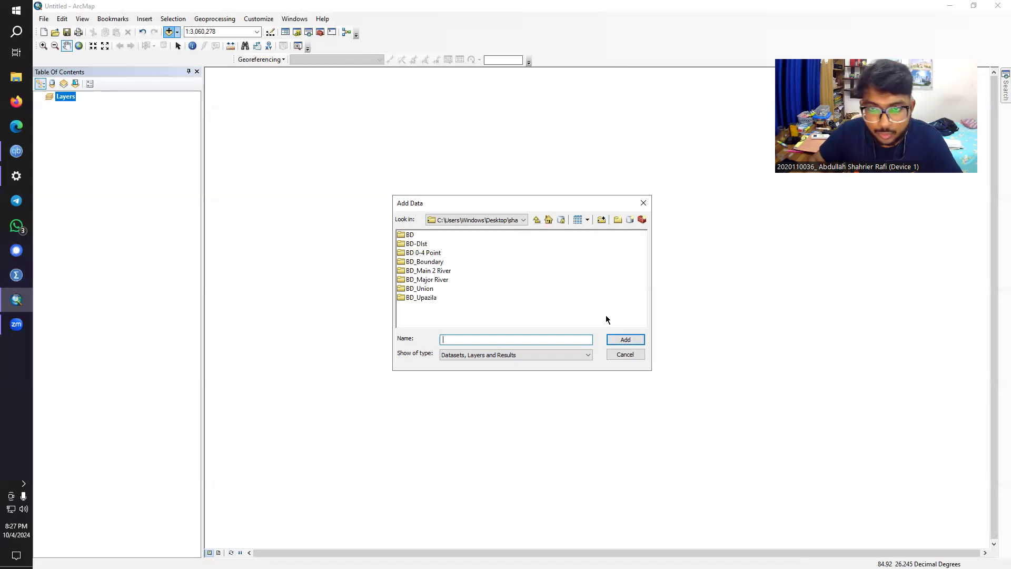
Step: Add the shapefile bgd_admbnda_adm2_bbs_20180410.shp from the BD-Dist folder to the map
{"action": "double_click", "coordinate": [417, 245]}
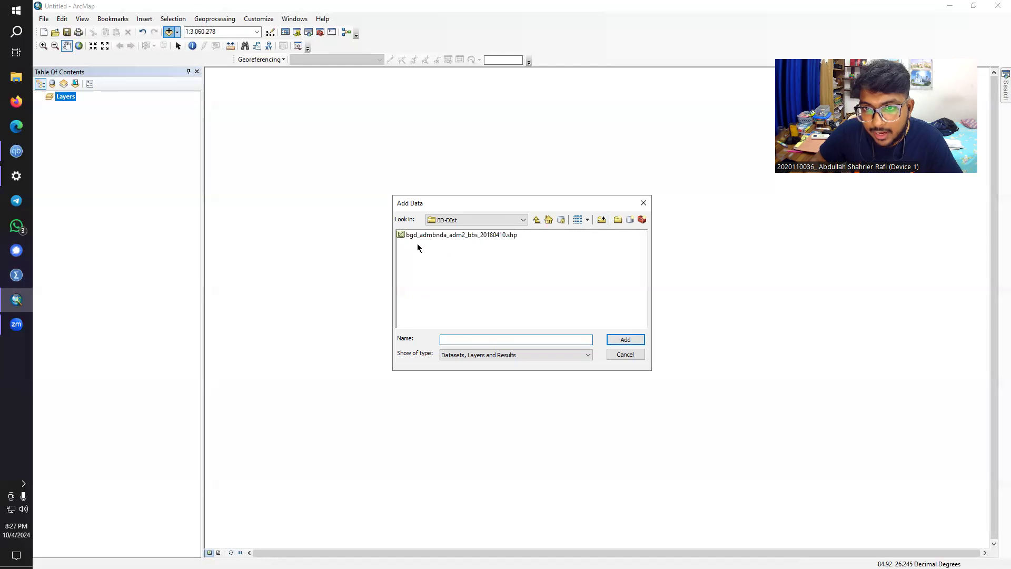
{"action": "left_click", "coordinate": [484, 234]}
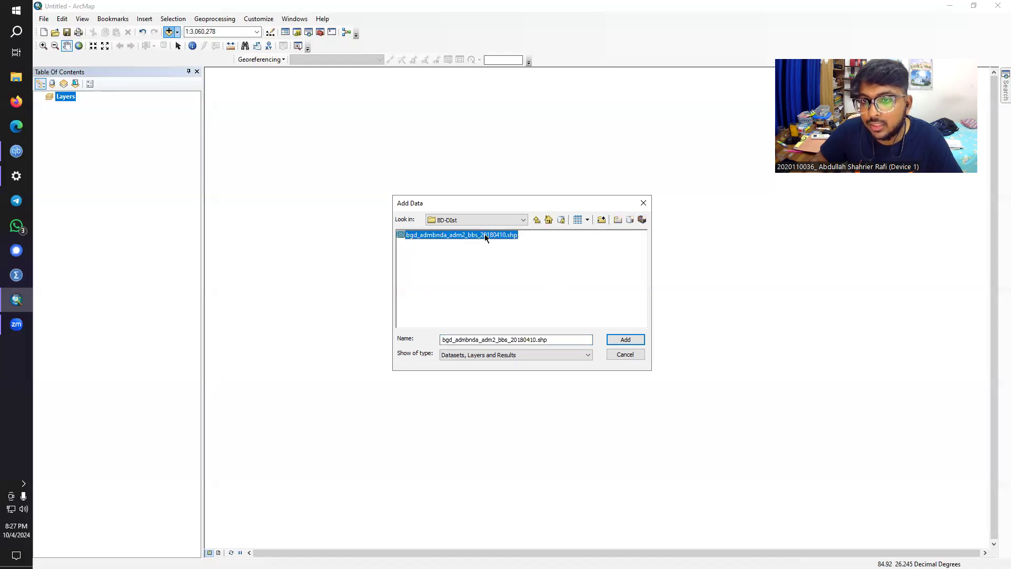
{"action": "left_click", "coordinate": [624, 339]}
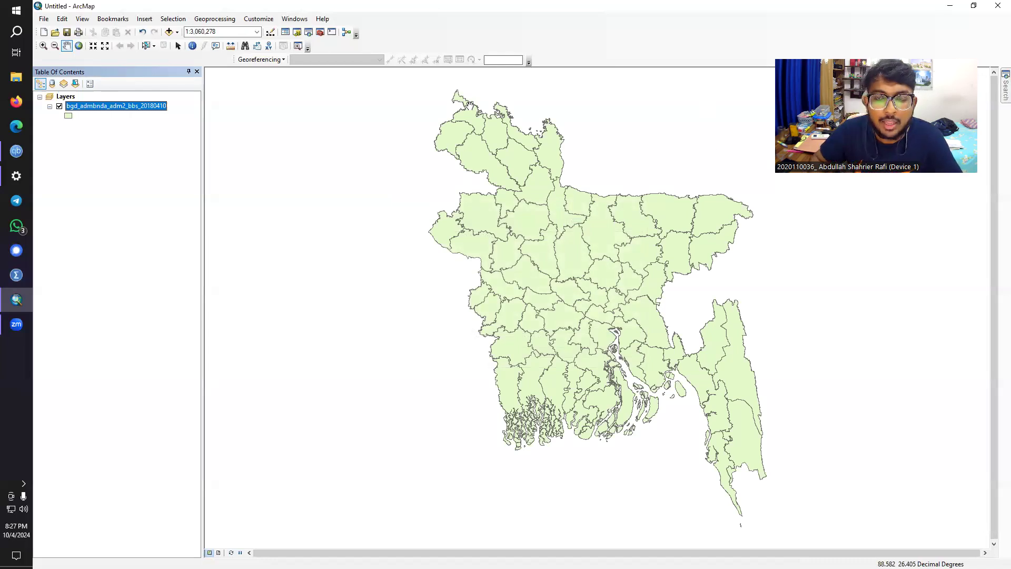
Step: Try the borderless Green symbol and the Hollow symbol on the district layer
{"action": "left_click", "coordinate": [69, 116]}
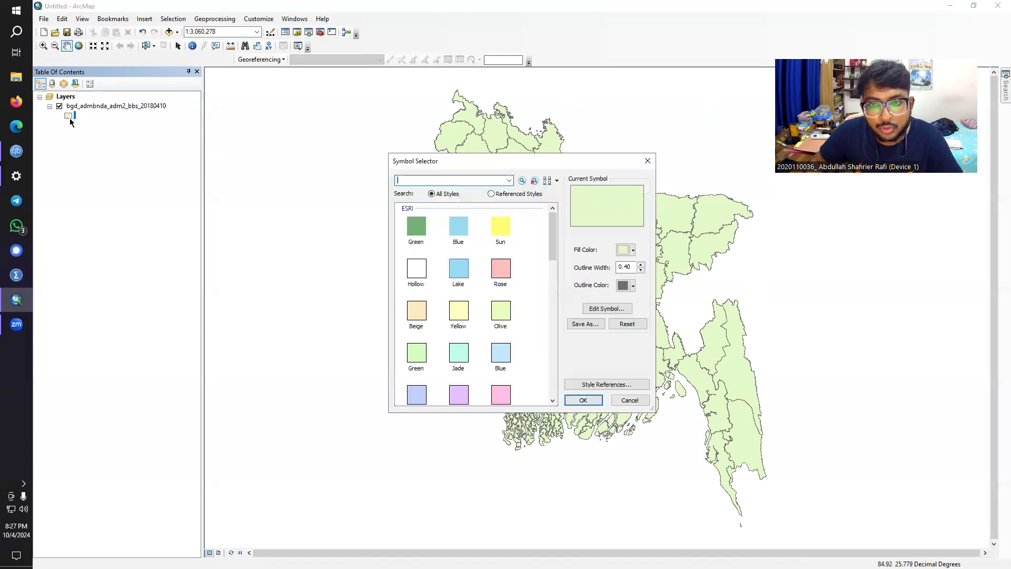
{"action": "left_click", "coordinate": [421, 231]}
{"action": "left_click", "coordinate": [585, 401]}
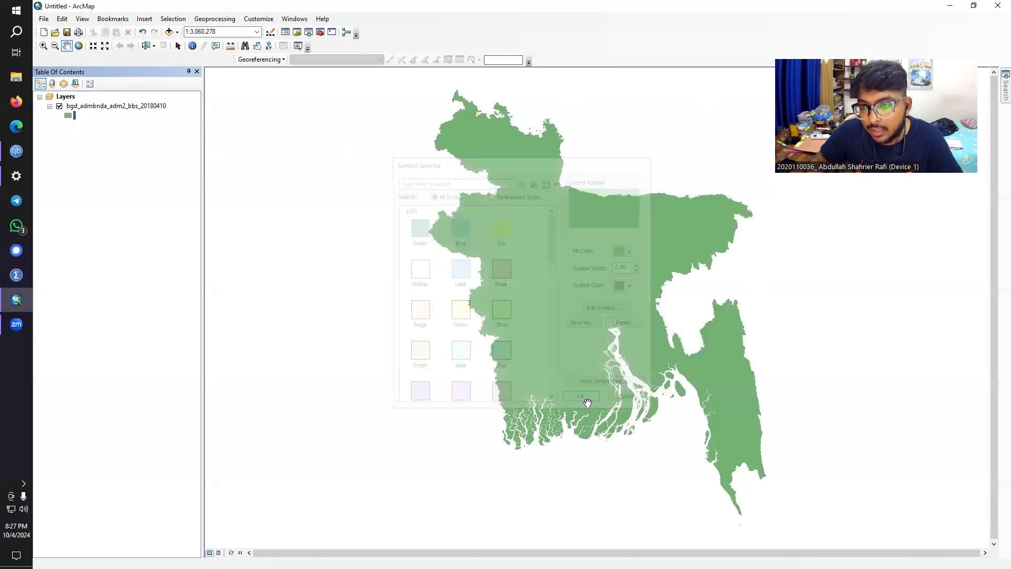
{"action": "left_click", "coordinate": [68, 116]}
{"action": "left_click", "coordinate": [423, 289]}
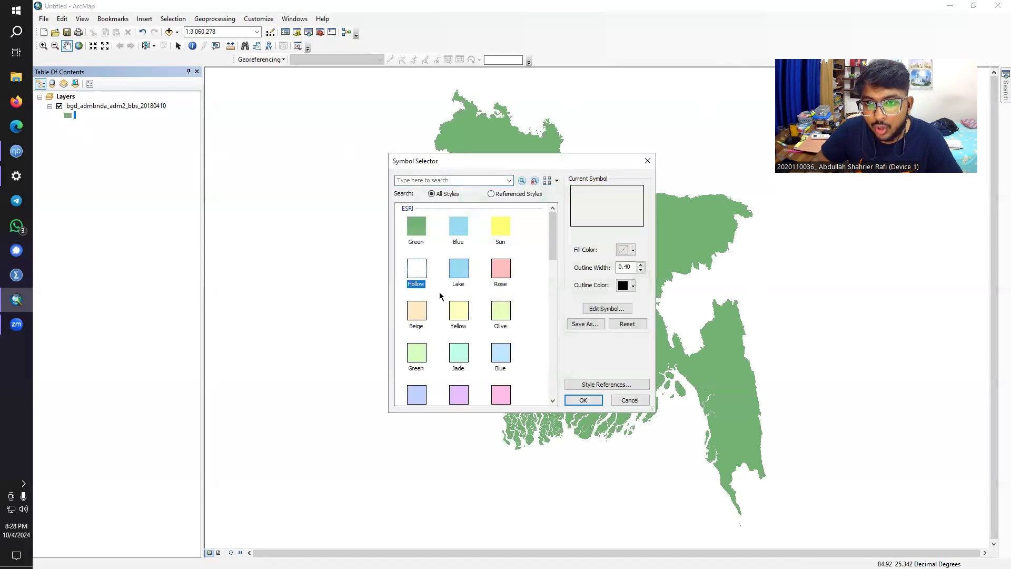
{"action": "left_click", "coordinate": [583, 400]}
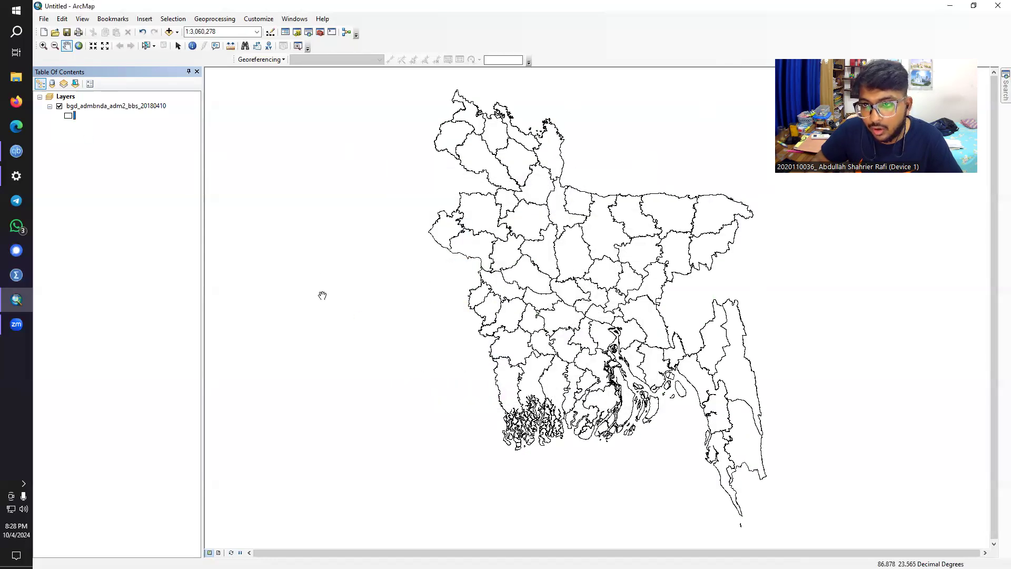
Step: Apply the Tan symbol to the district layer
{"action": "left_click", "coordinate": [68, 116]}
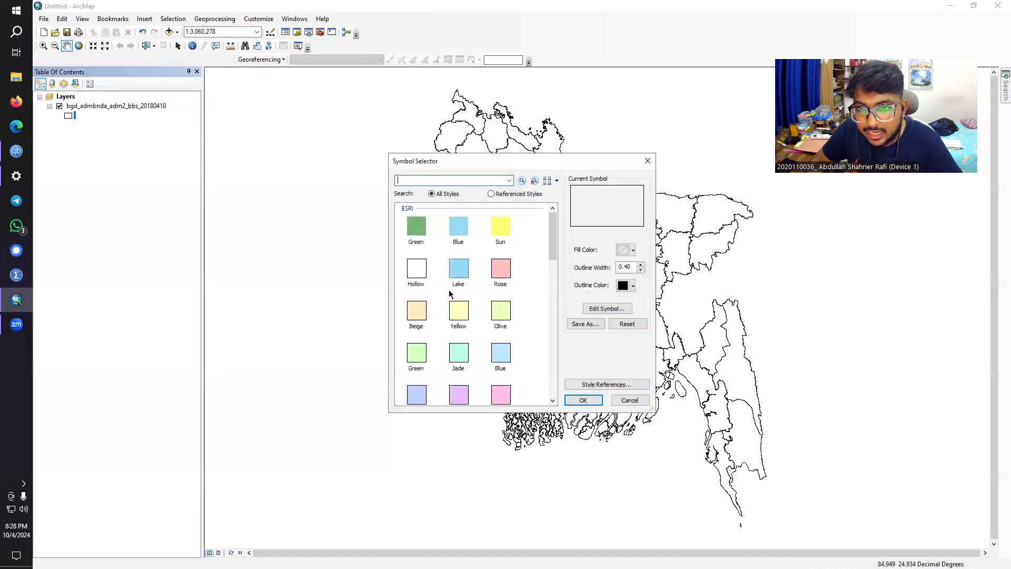
{"action": "scroll", "coordinate": [509, 283], "scroll_direction": "down", "scroll_amount": 3}
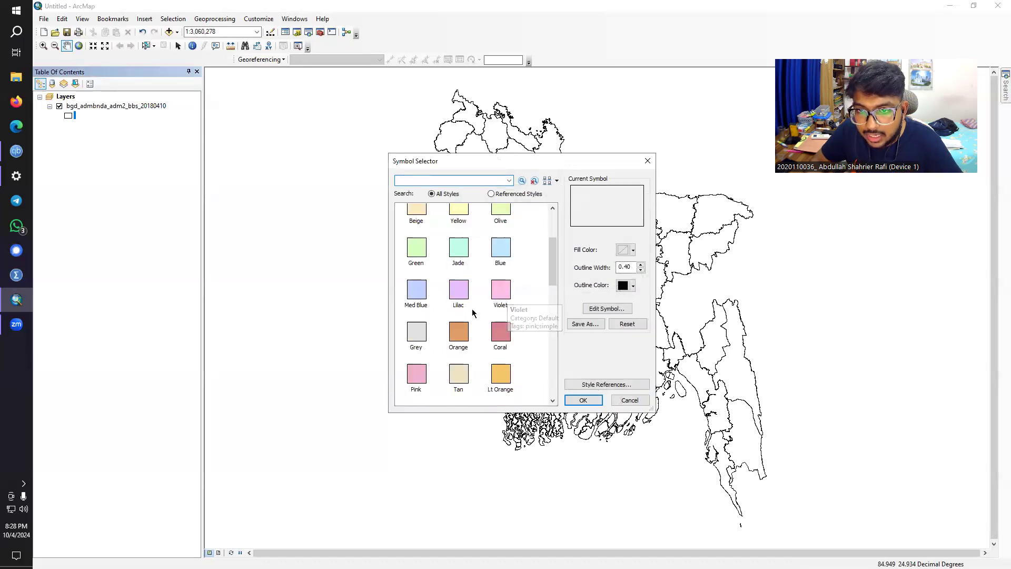
{"action": "left_click", "coordinate": [460, 376]}
{"action": "left_click", "coordinate": [580, 401]}
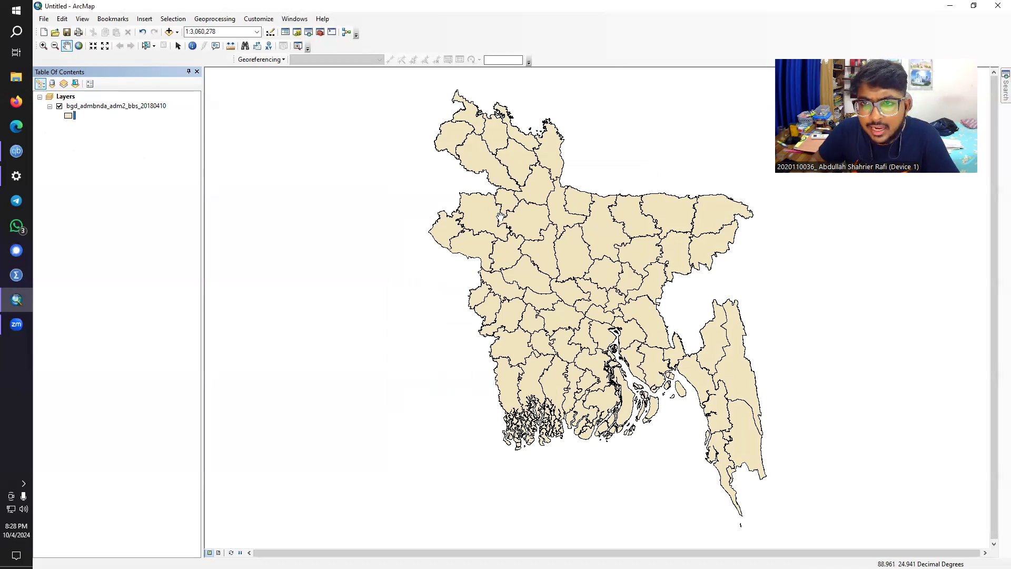
Step: Identify the Mymensingh, Gazipur, Tangail and Satkhira district polygons to view their attributes
{"action": "left_click_drag", "start_coordinate": [558, 238], "coordinate": [457, 258]}
{"action": "scroll", "coordinate": [478, 266], "scroll_direction": "down", "scroll_amount": 1}
{"action": "scroll", "coordinate": [478, 266], "scroll_direction": "up", "scroll_amount": 2}
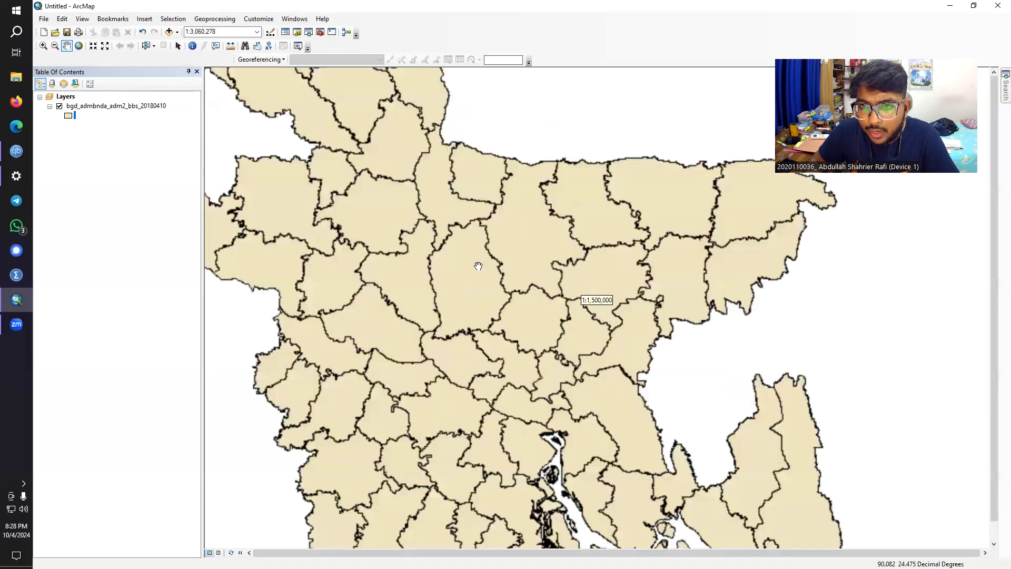
{"action": "scroll", "coordinate": [478, 266], "scroll_direction": "down", "scroll_amount": 2}
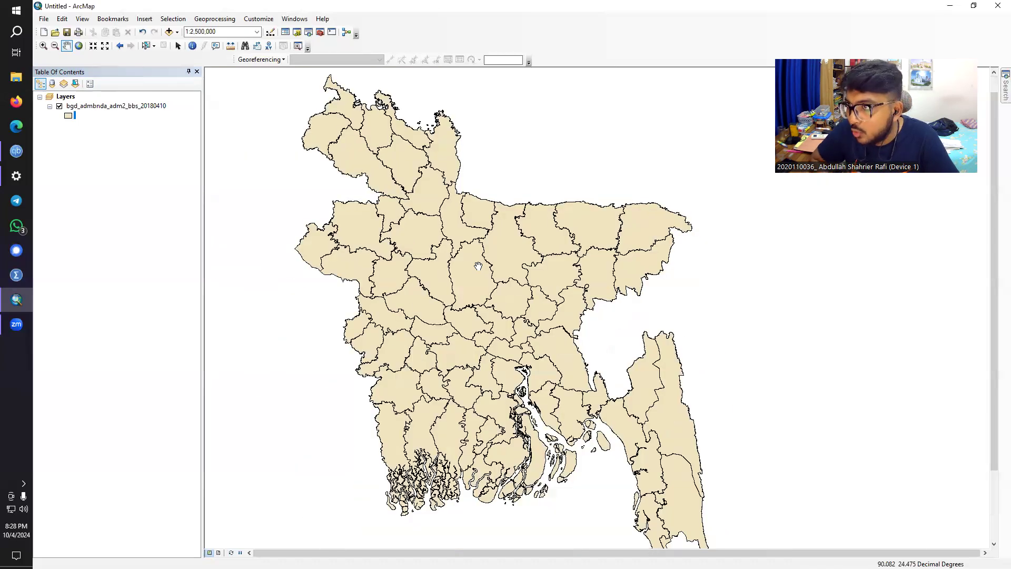
{"action": "left_click", "coordinate": [193, 47]}
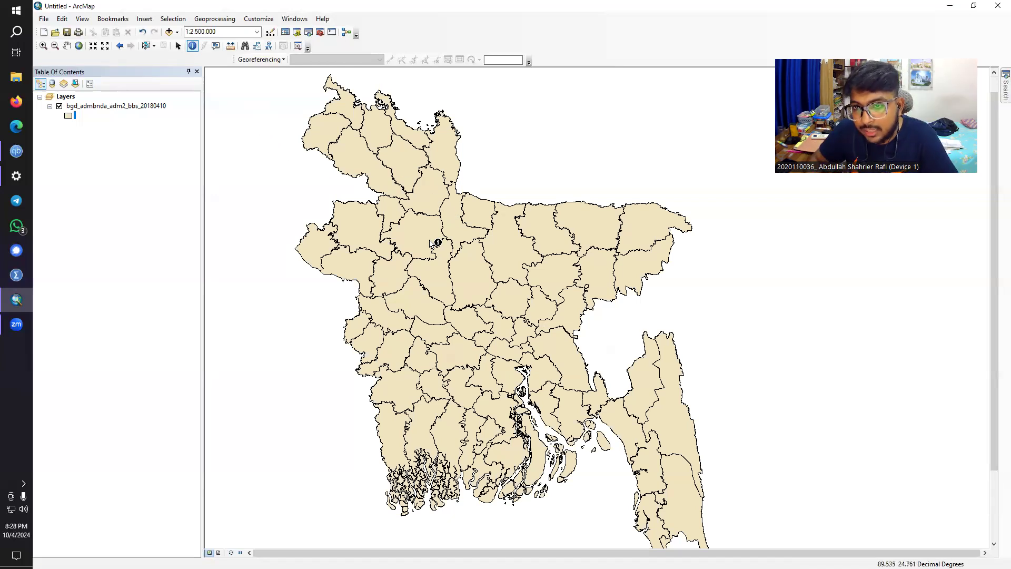
{"action": "left_click", "coordinate": [512, 257]}
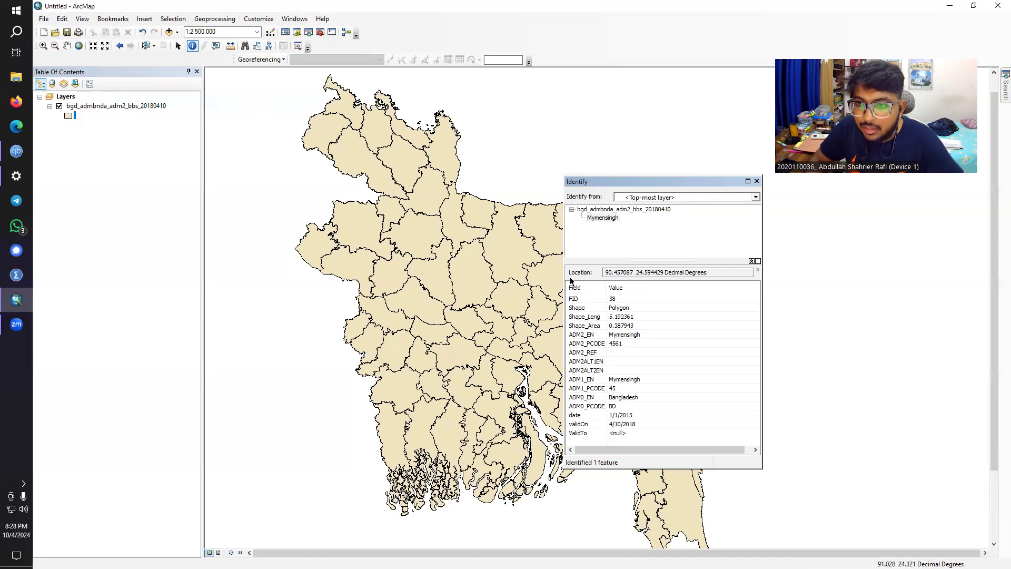
{"action": "left_click", "coordinate": [512, 298]}
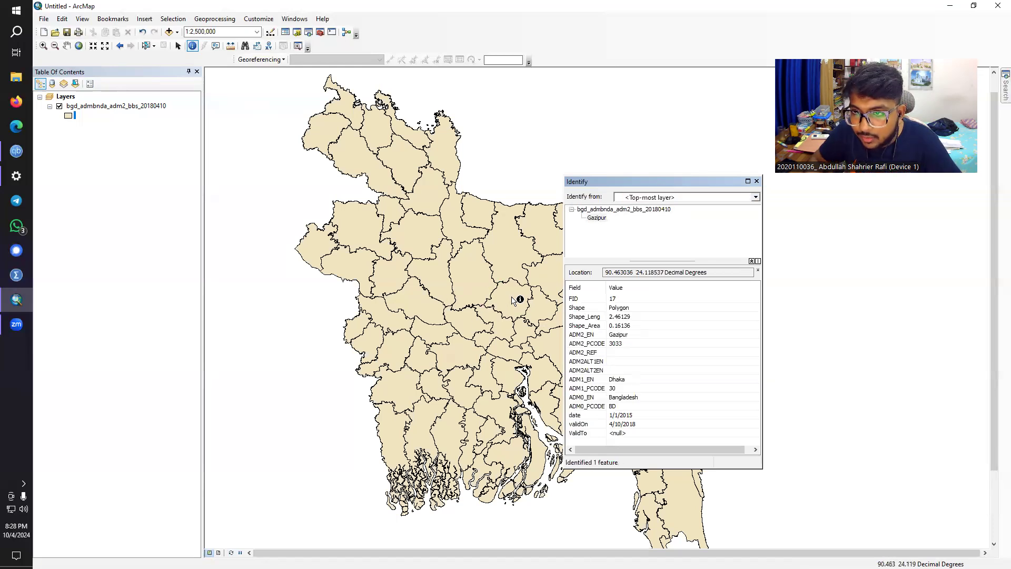
{"action": "left_click", "coordinate": [474, 279]}
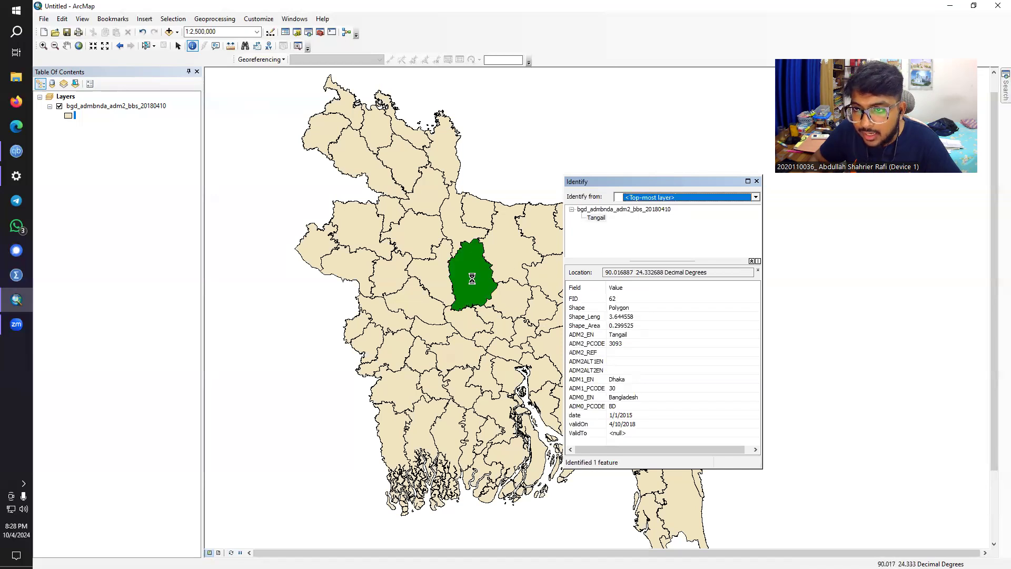
{"action": "left_click", "coordinate": [395, 447]}
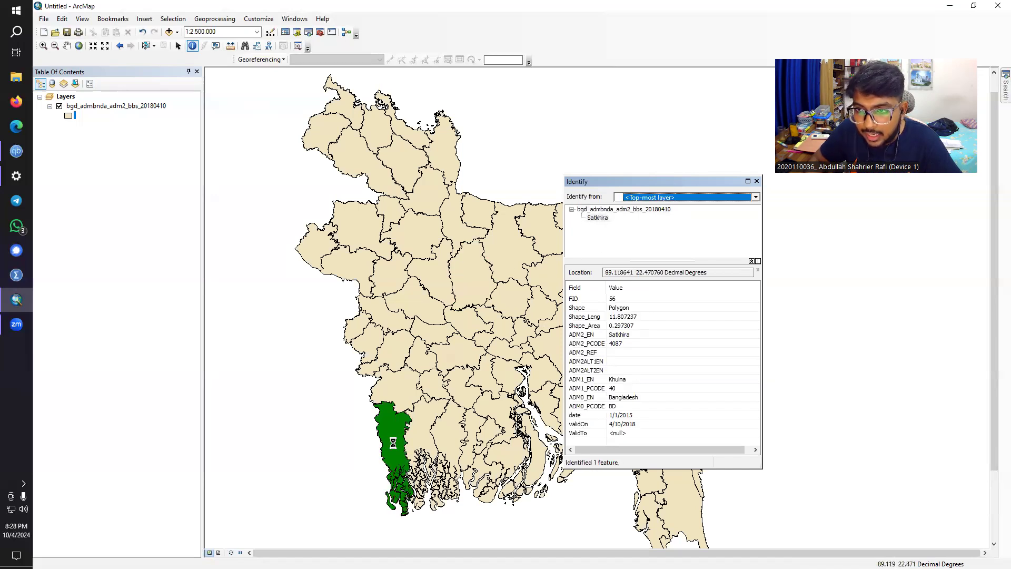
Step: Identify several southeastern districts, including Rangamati and Cox's Bazar, and close the Identify window
{"action": "left_click_drag", "start_coordinate": [680, 185], "coordinate": [465, 152]}
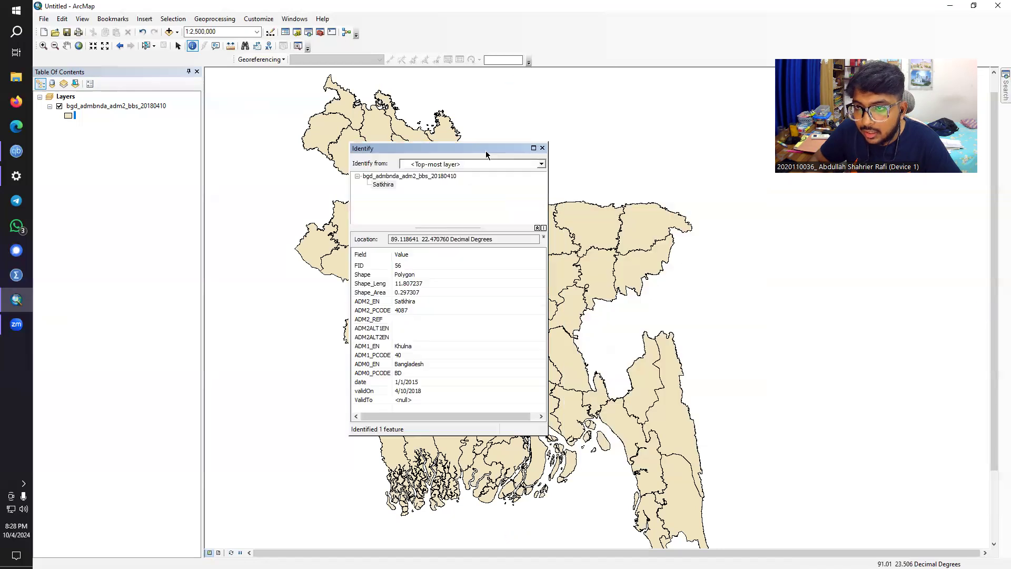
{"action": "left_click", "coordinate": [673, 438]}
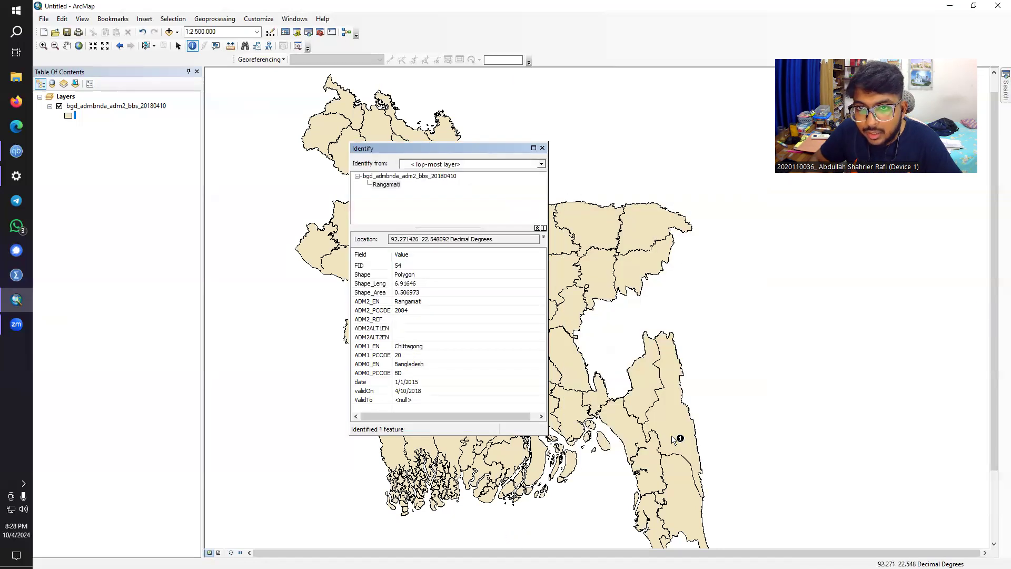
{"action": "left_click", "coordinate": [629, 438]}
{"action": "left_click", "coordinate": [642, 477]}
{"action": "left_click", "coordinate": [658, 523]}
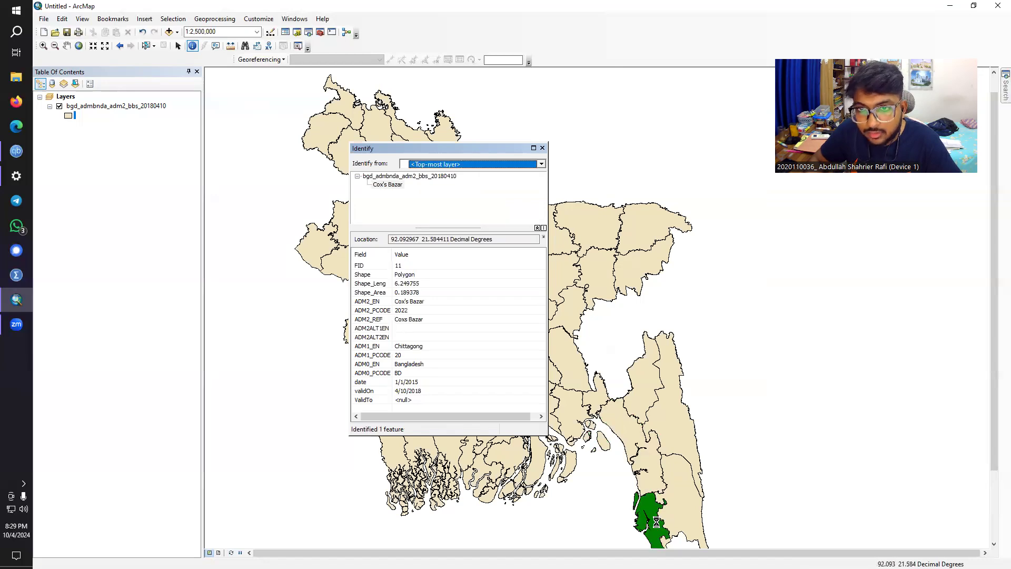
{"action": "left_click", "coordinate": [542, 148]}
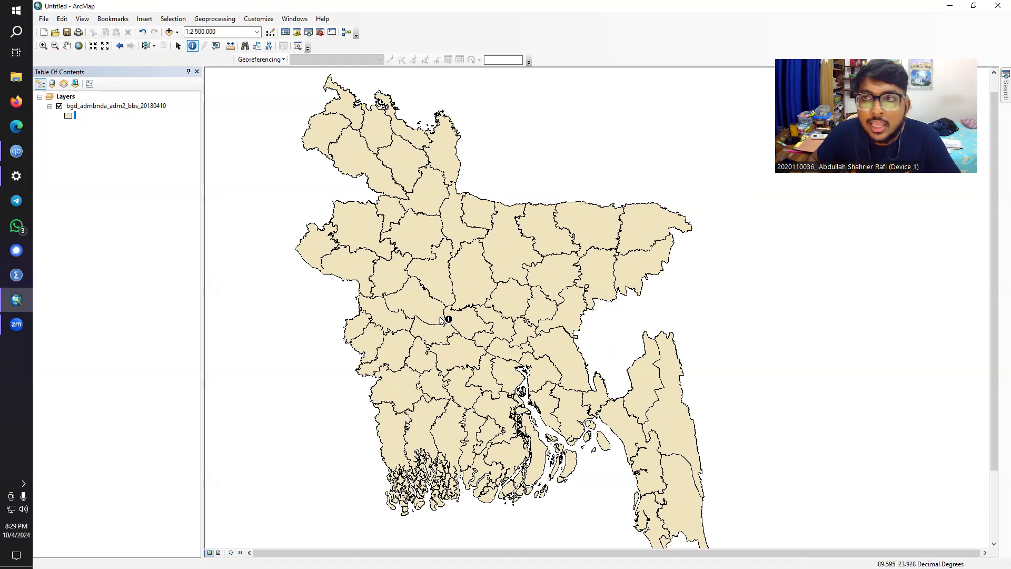
Step: Open the attribute table of the bgd_admbnda_adm2_bbs_20180410 layer and review its district records
{"action": "left_click", "coordinate": [114, 107]}
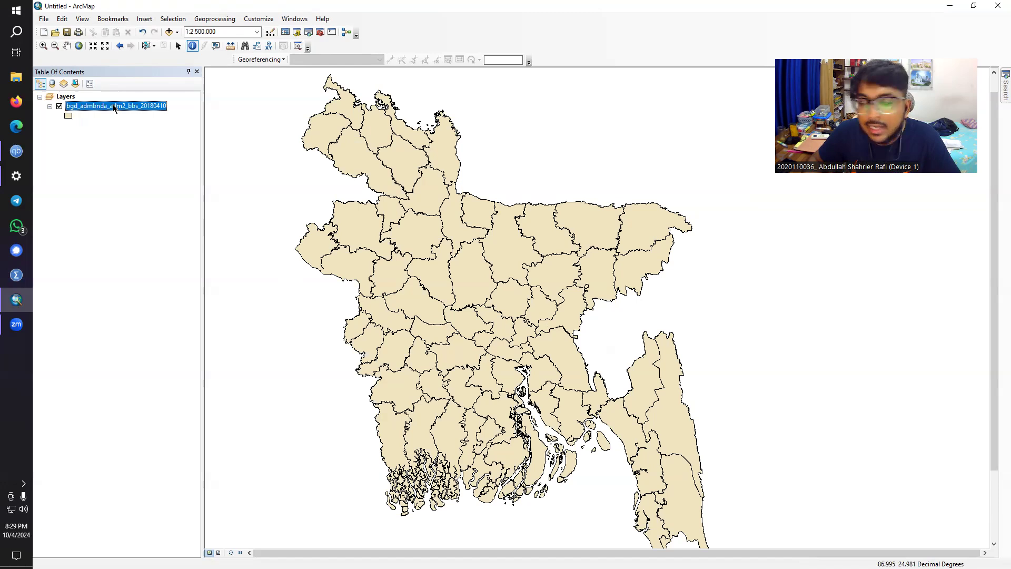
{"action": "right_click", "coordinate": [114, 107]}
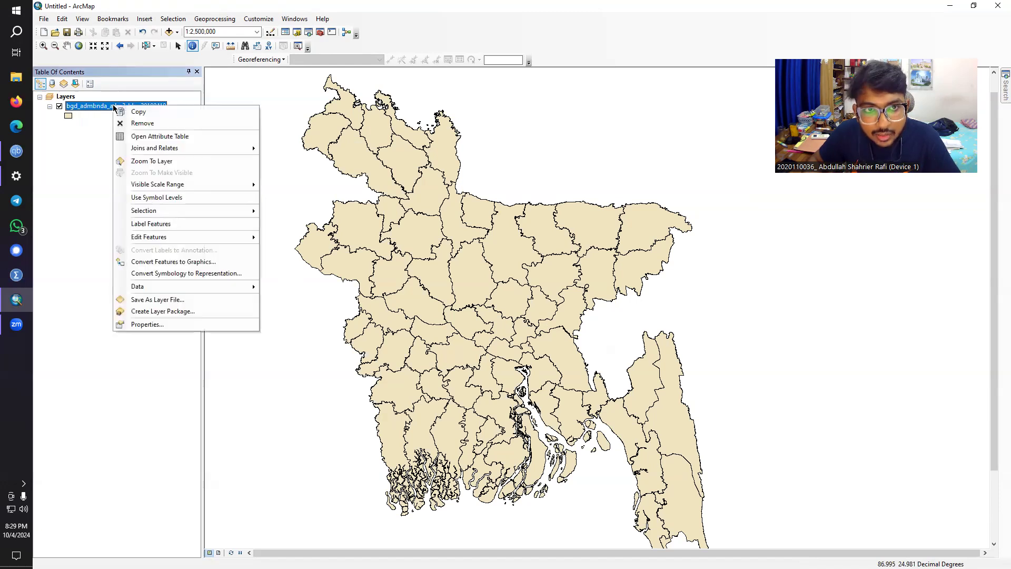
{"action": "left_click", "coordinate": [147, 137]}
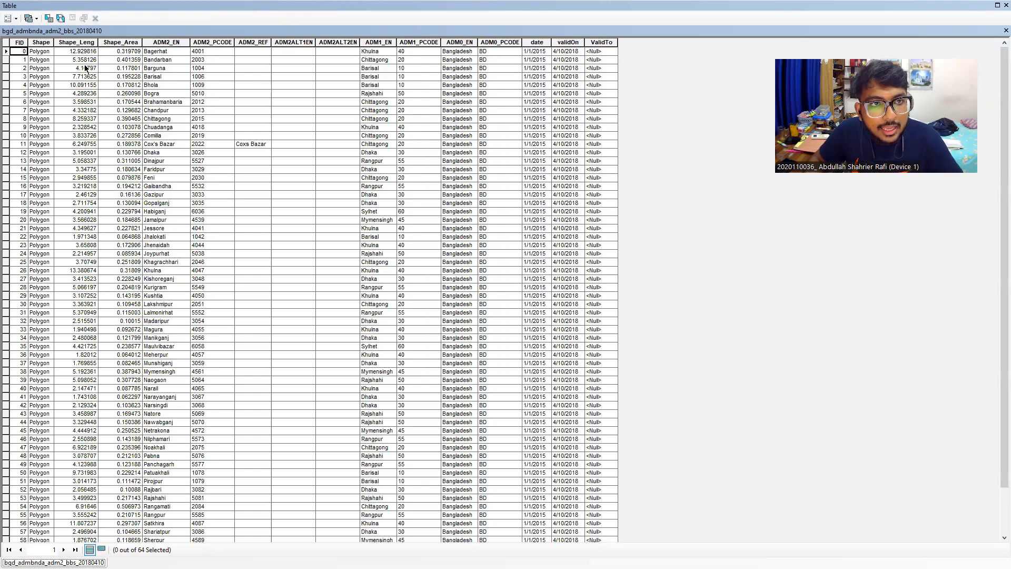
{"action": "scroll", "coordinate": [169, 200], "scroll_direction": "down", "scroll_amount": 2}
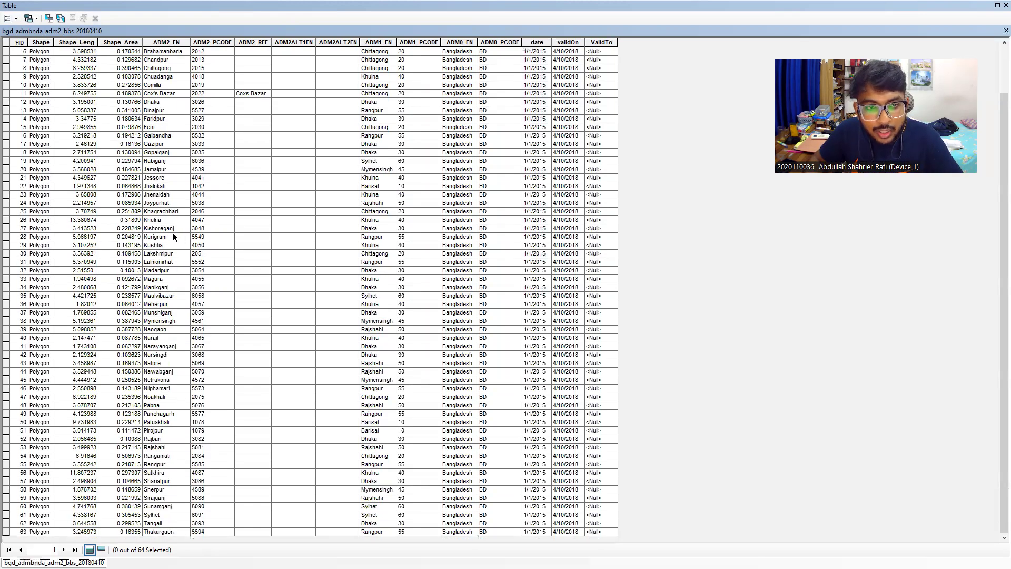
{"action": "scroll", "coordinate": [170, 527], "scroll_direction": "down", "scroll_amount": 1}
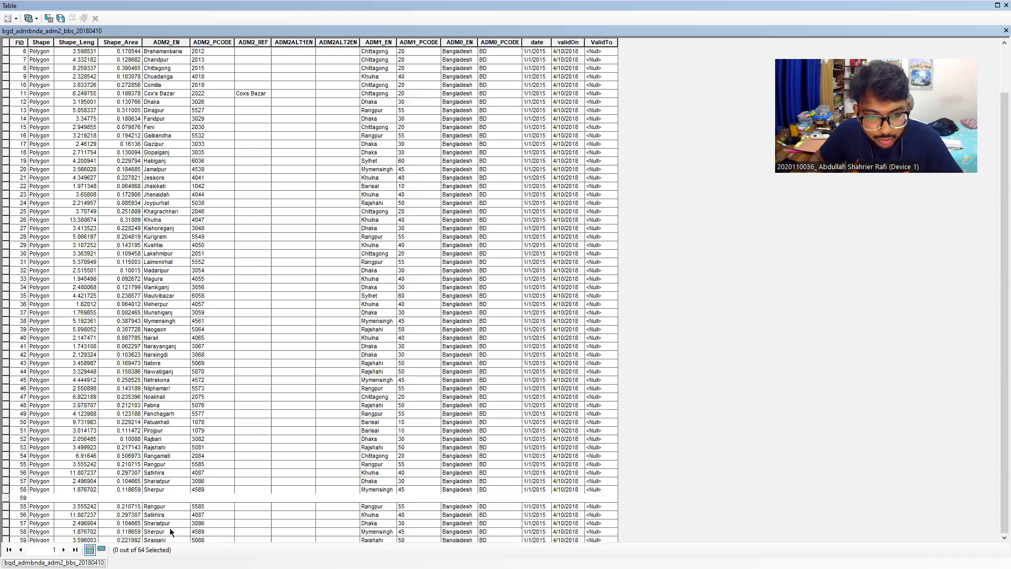
{"action": "scroll", "coordinate": [182, 492], "scroll_direction": "up", "scroll_amount": 2}
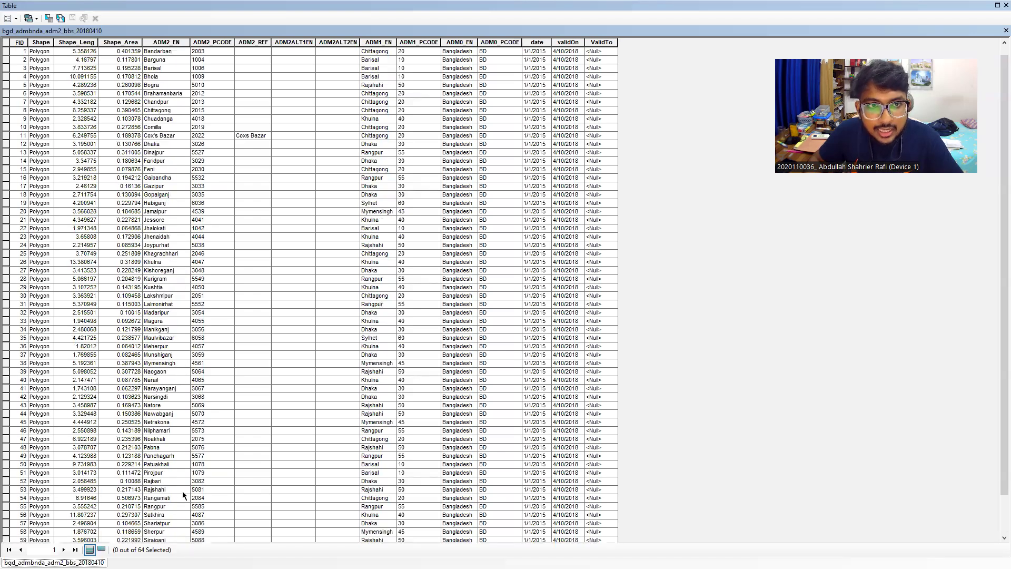
{"action": "scroll", "coordinate": [182, 493], "scroll_direction": "up", "scroll_amount": 1}
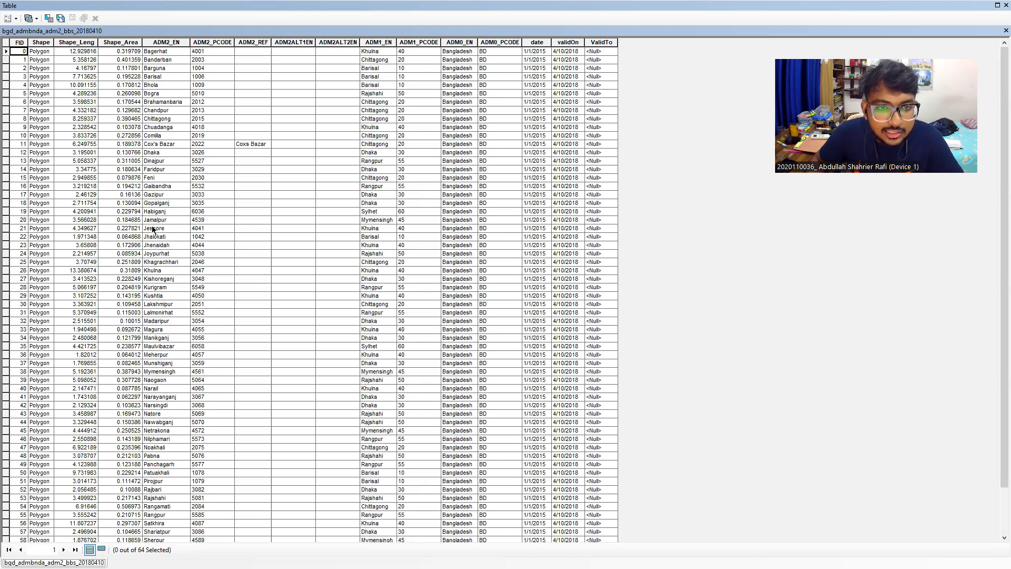
Step: Select the Jessore record in the attribute table, and shrink and move the table window so the district map is uncovered
{"action": "left_click", "coordinate": [8, 231]}
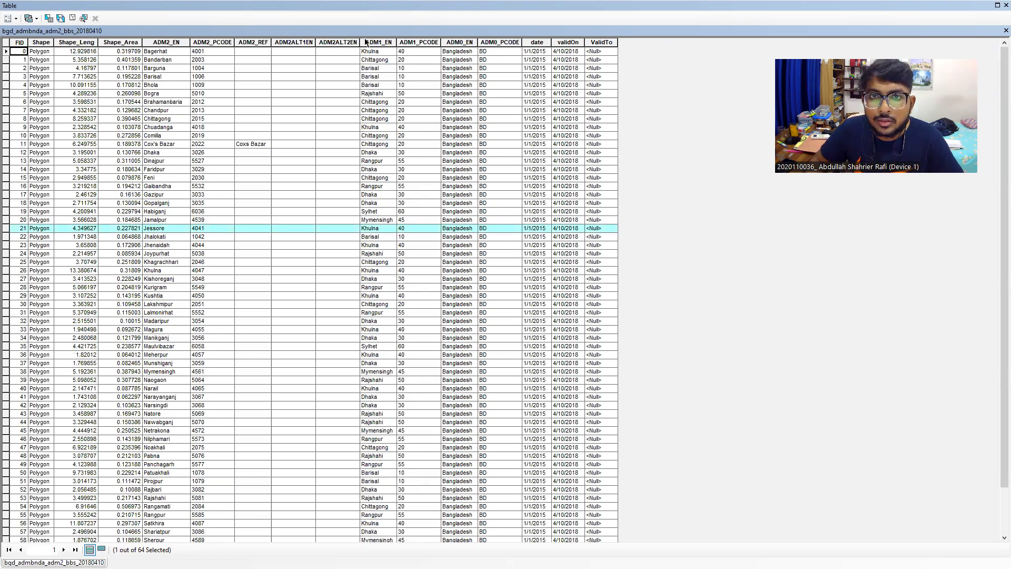
{"action": "left_click_drag", "start_coordinate": [580, 105], "coordinate": [370, 103]}
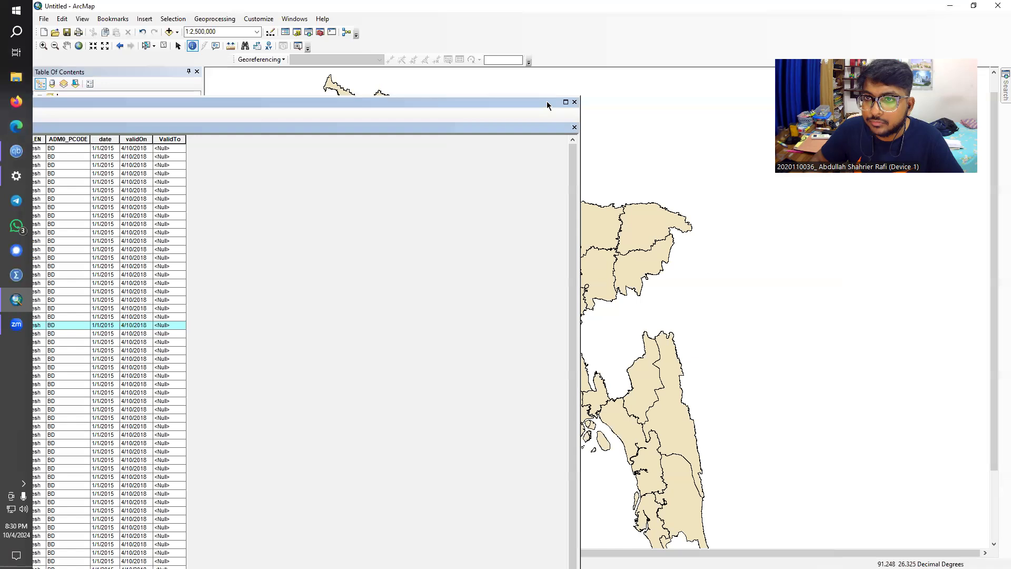
{"action": "left_click_drag", "start_coordinate": [546, 103], "coordinate": [429, 231]}
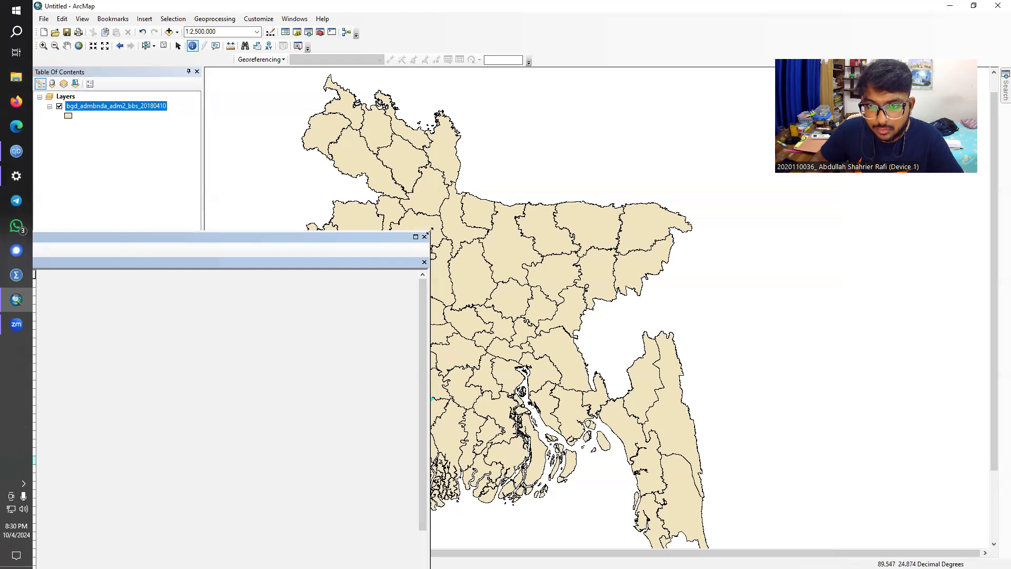
{"action": "left_click_drag", "start_coordinate": [95, 238], "coordinate": [708, 113]}
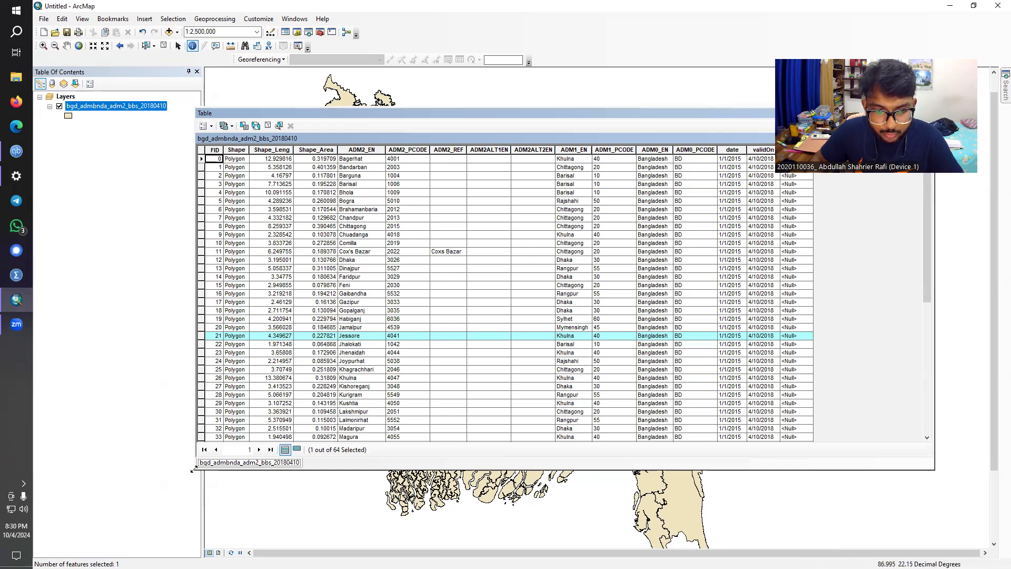
{"action": "left_click_drag", "start_coordinate": [193, 470], "coordinate": [732, 367]}
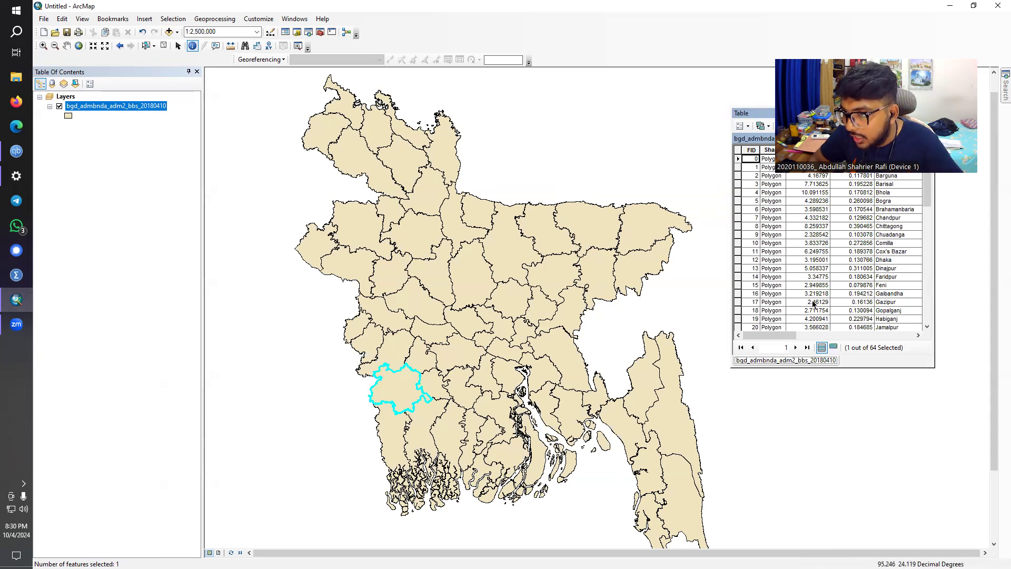
Step: Select the Gazipur, Cox's Bazar and Brahamanbaria records one after another to locate each district on the map
{"action": "left_click", "coordinate": [755, 303]}
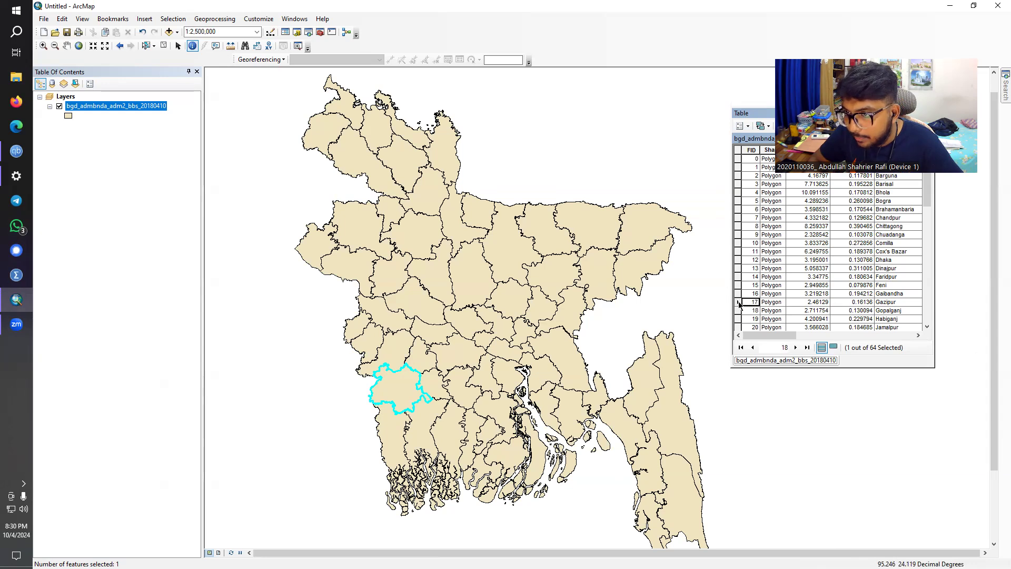
{"action": "left_click", "coordinate": [738, 301]}
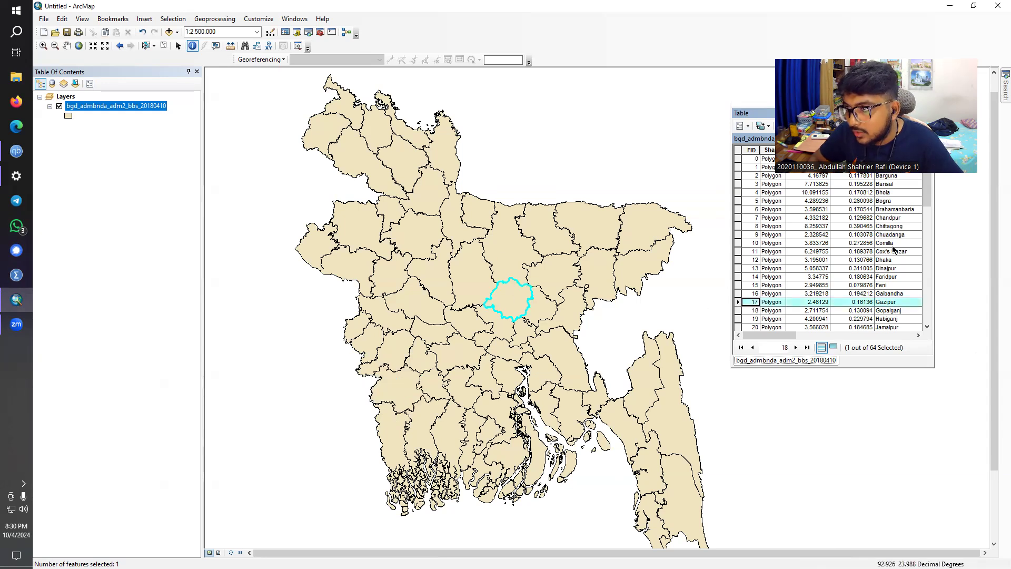
{"action": "left_click", "coordinate": [739, 251]}
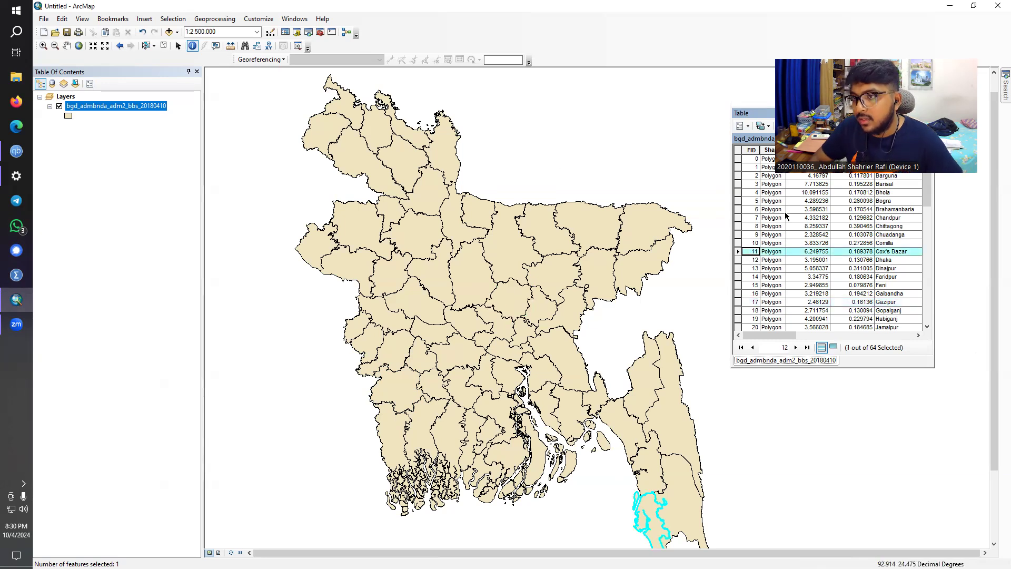
{"action": "left_click", "coordinate": [738, 209]}
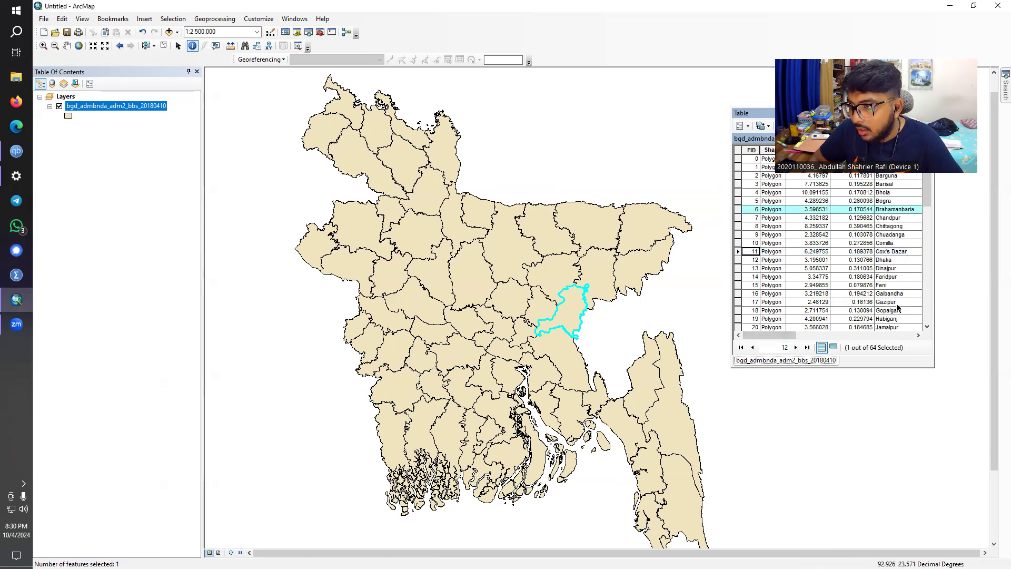
Step: Select the Satkhira record in the attribute table and close the table
{"action": "scroll", "coordinate": [898, 298], "scroll_direction": "down", "scroll_amount": 2}
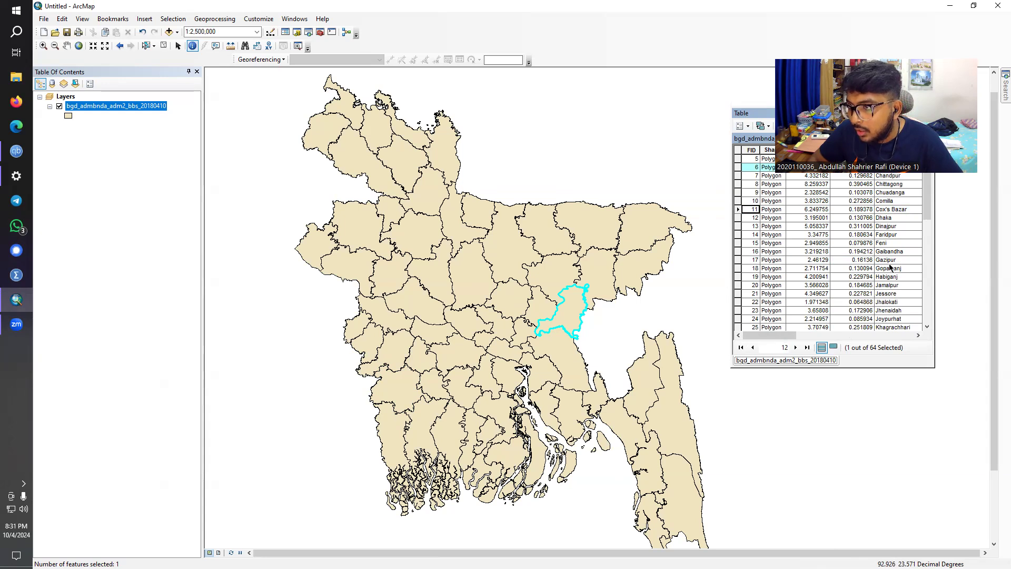
{"action": "scroll", "coordinate": [890, 267], "scroll_direction": "down", "scroll_amount": 2}
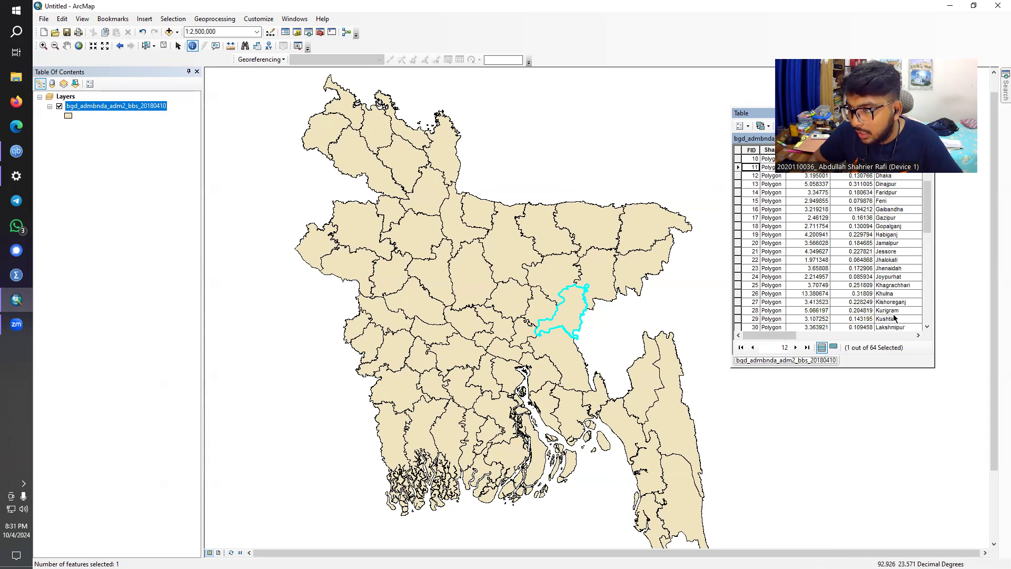
{"action": "scroll", "coordinate": [902, 286], "scroll_direction": "down", "scroll_amount": 3}
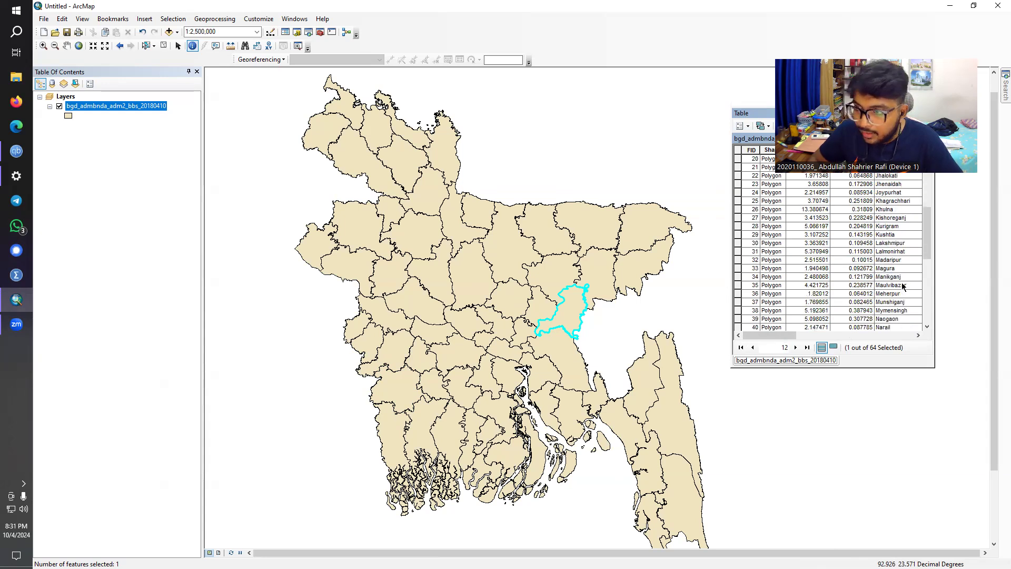
{"action": "scroll", "coordinate": [902, 286], "scroll_direction": "down", "scroll_amount": 6}
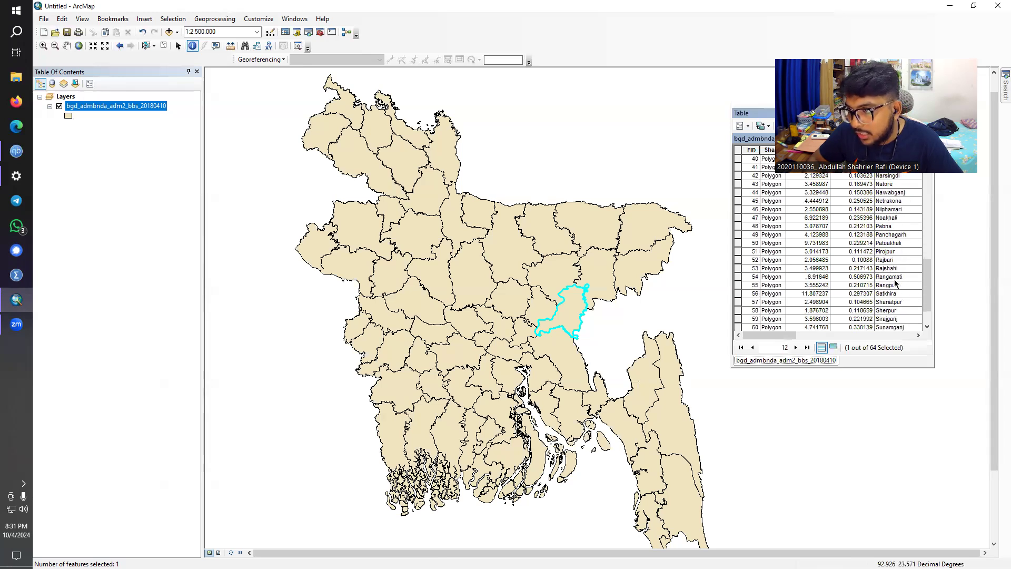
{"action": "left_click", "coordinate": [739, 294]}
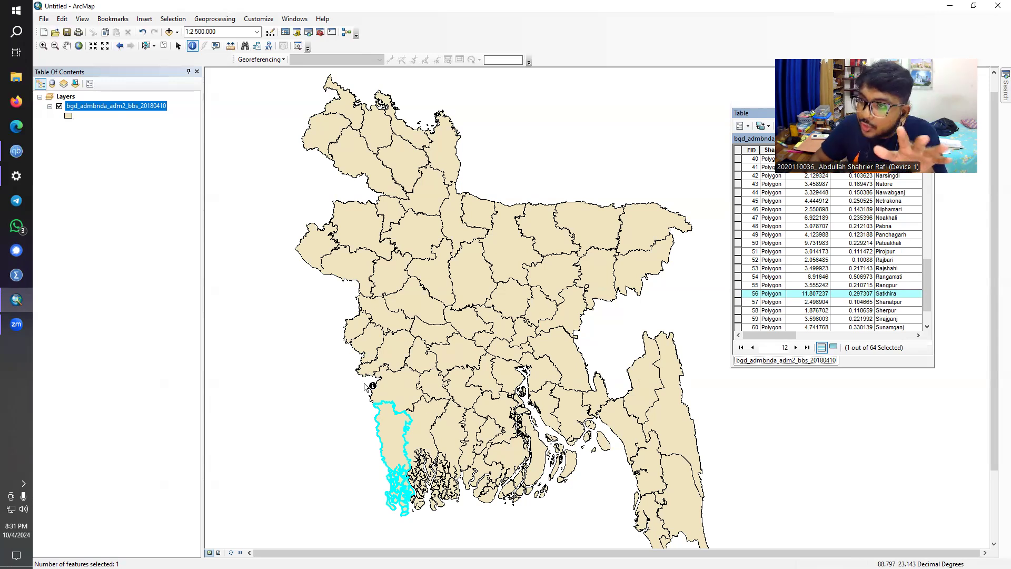
{"action": "left_click_drag", "start_coordinate": [757, 116], "coordinate": [497, 116]}
{"action": "left_click", "coordinate": [673, 105]}
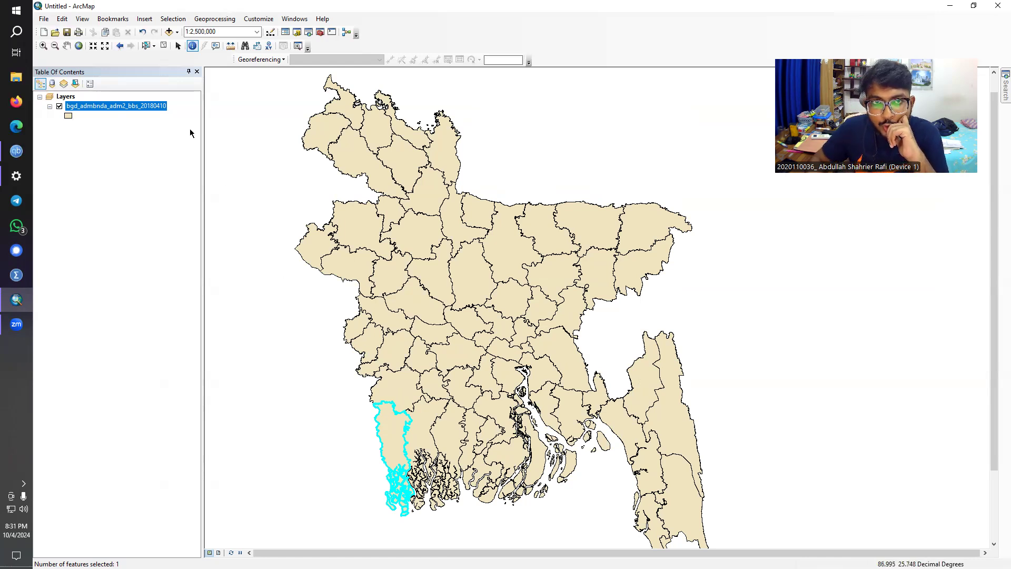
Step: Use Select by Rectangle to select the two northeastern districts, followed by a block of north-central districts
{"action": "left_click", "coordinate": [148, 46]}
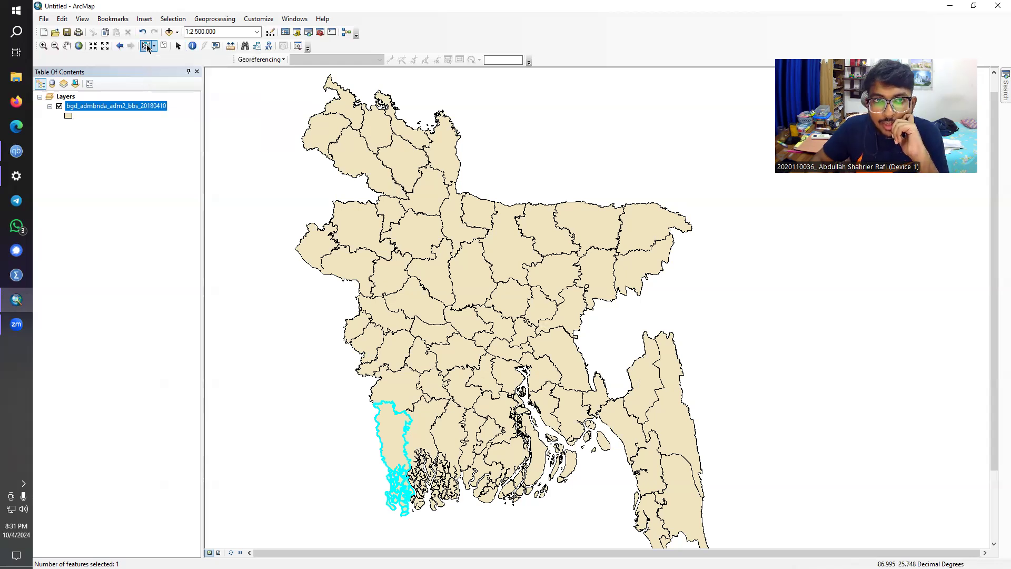
{"action": "left_click", "coordinate": [153, 46]}
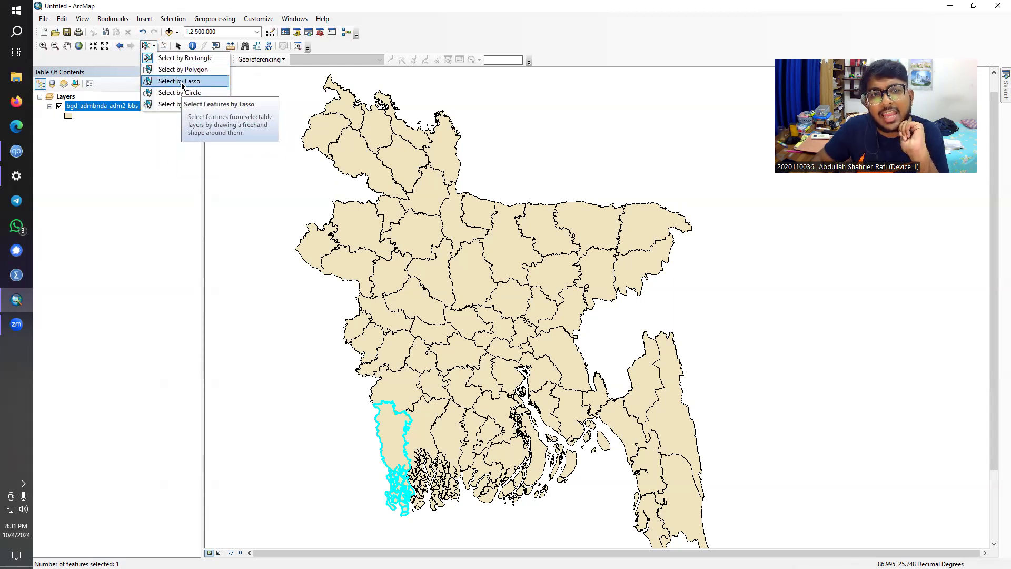
{"action": "left_click", "coordinate": [185, 61]}
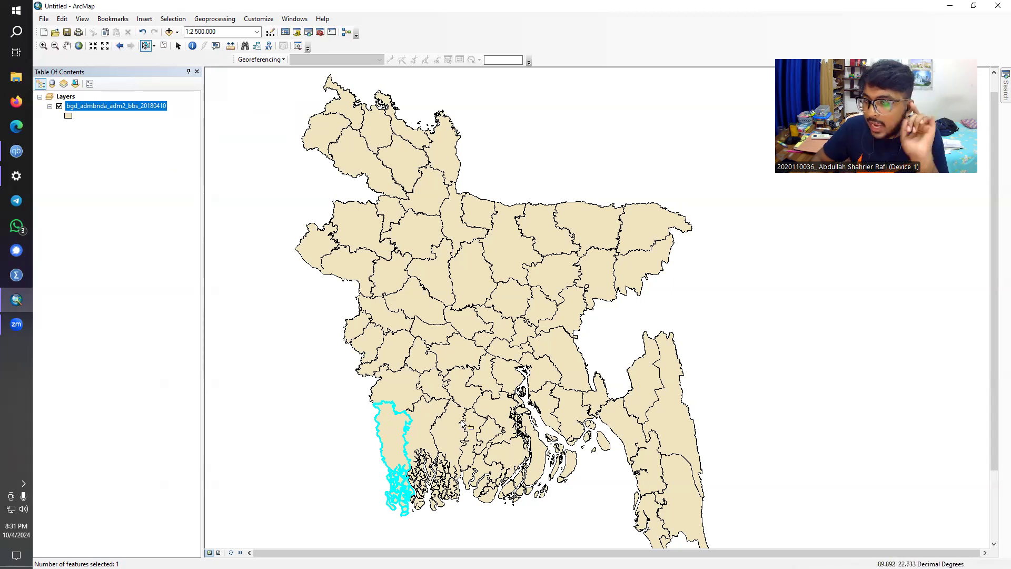
{"action": "left_click_drag", "start_coordinate": [371, 421], "coordinate": [391, 456]}
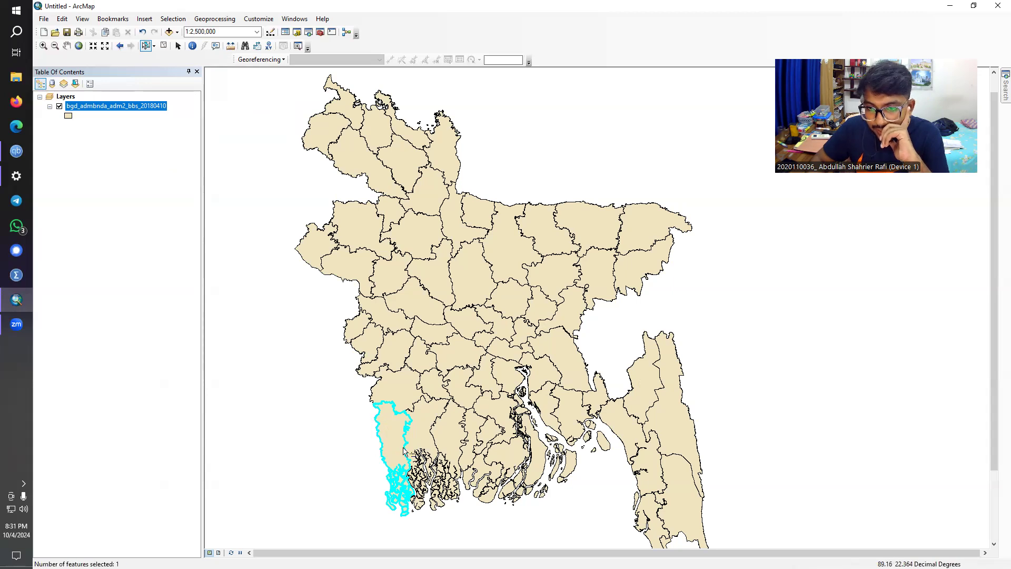
{"action": "left_click_drag", "start_coordinate": [652, 230], "coordinate": [653, 231]}
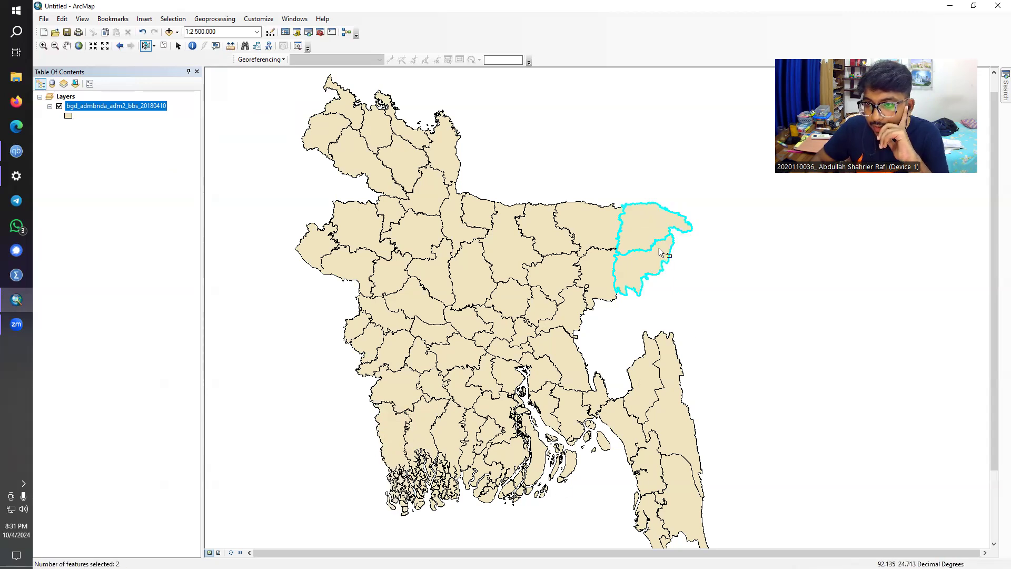
{"action": "left_click_drag", "start_coordinate": [426, 231], "coordinate": [494, 291]}
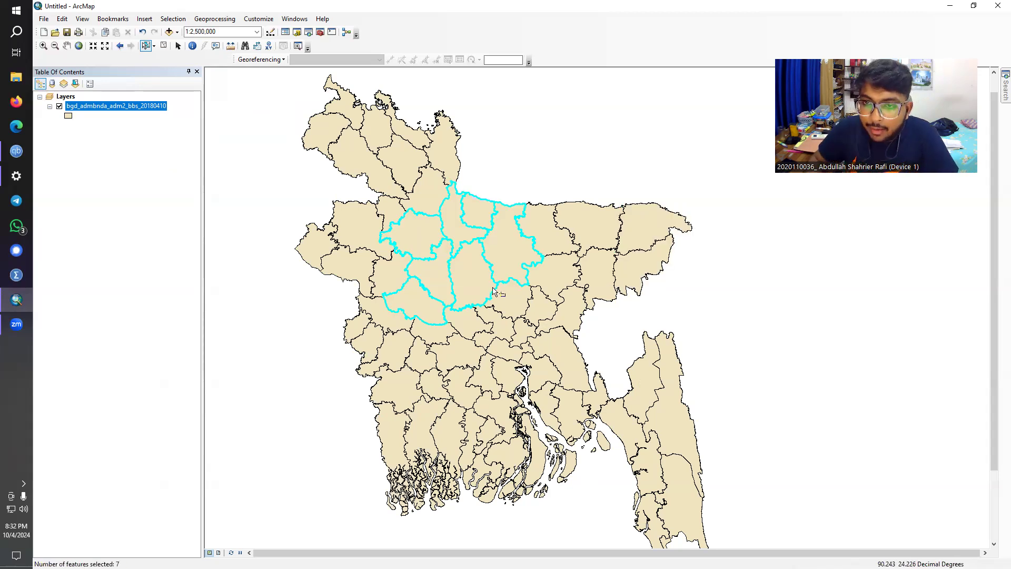
Step: Clear the selected features and select only the Satkhira district polygon on the map
{"action": "right_click", "coordinate": [477, 262]}
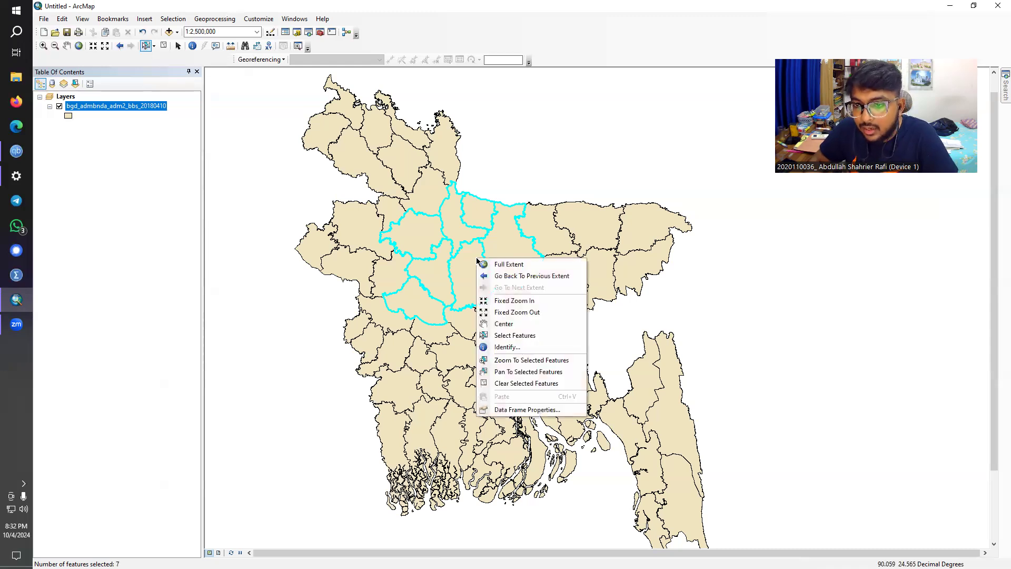
{"action": "left_click", "coordinate": [539, 388]}
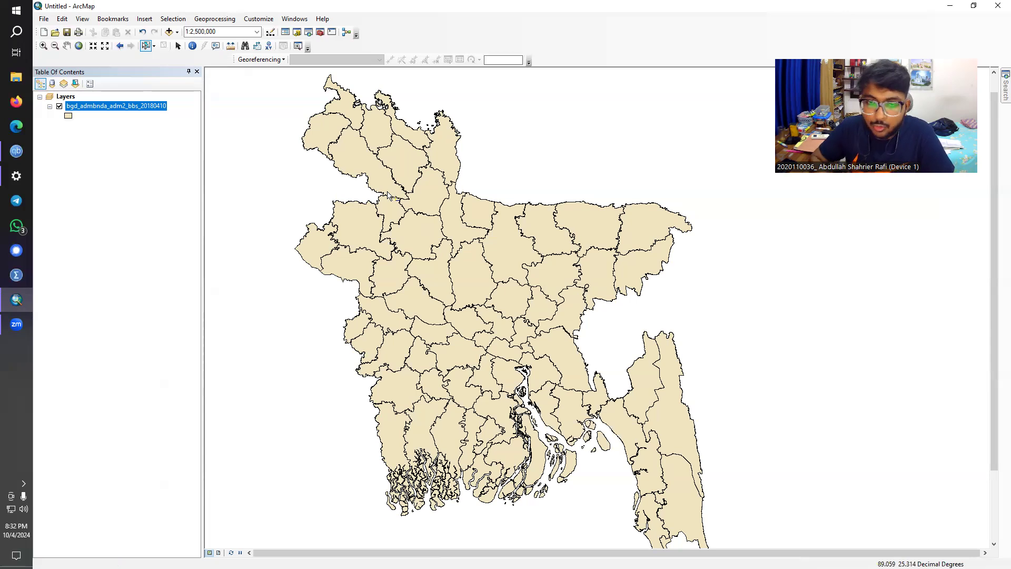
{"action": "left_click", "coordinate": [387, 447]}
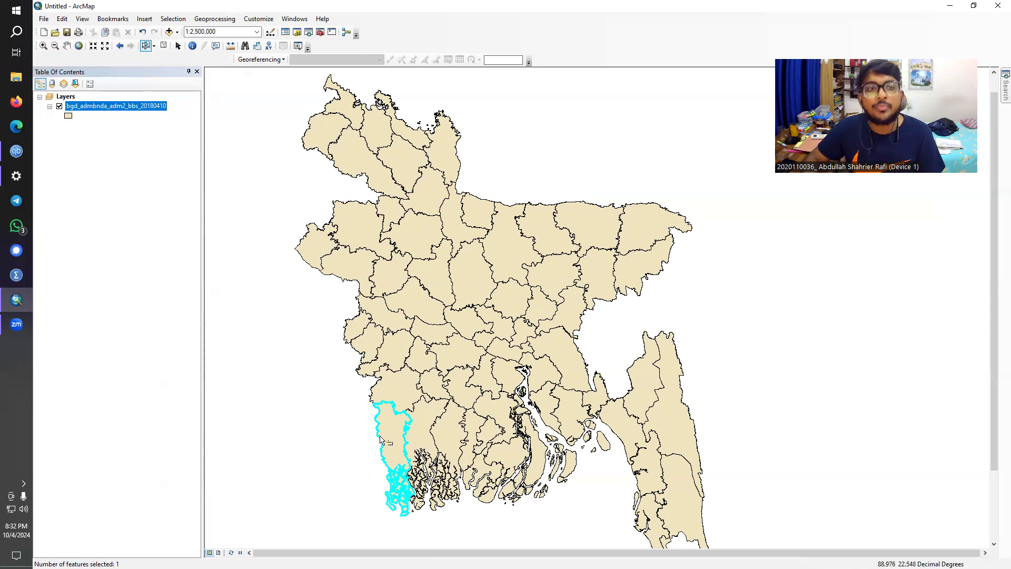
Step: Create a new layer from the selected Satkhira feature of bgd_admbnda_adm2_bbs_20180410
{"action": "left_click", "coordinate": [108, 137]}
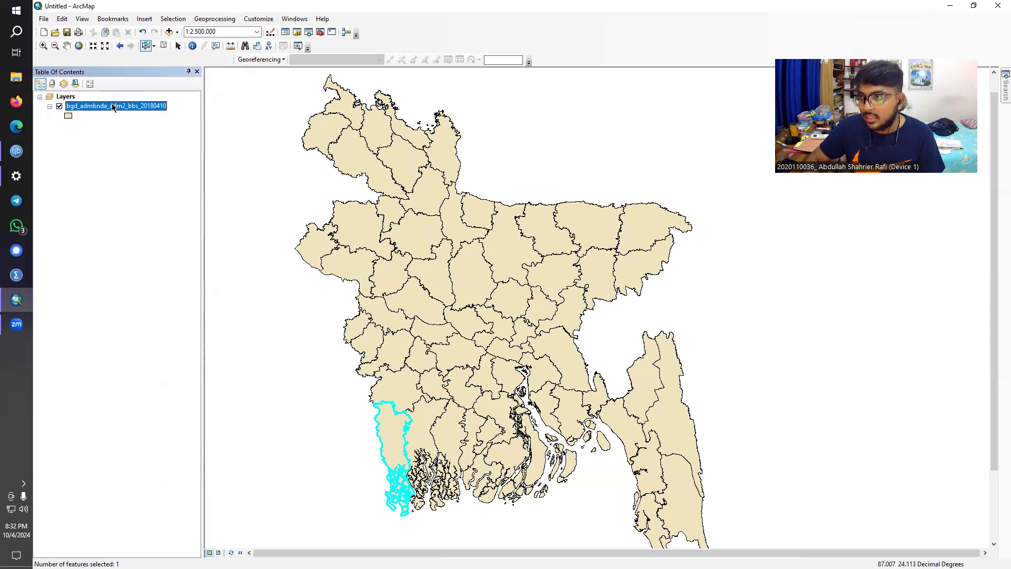
{"action": "right_click", "coordinate": [113, 107]}
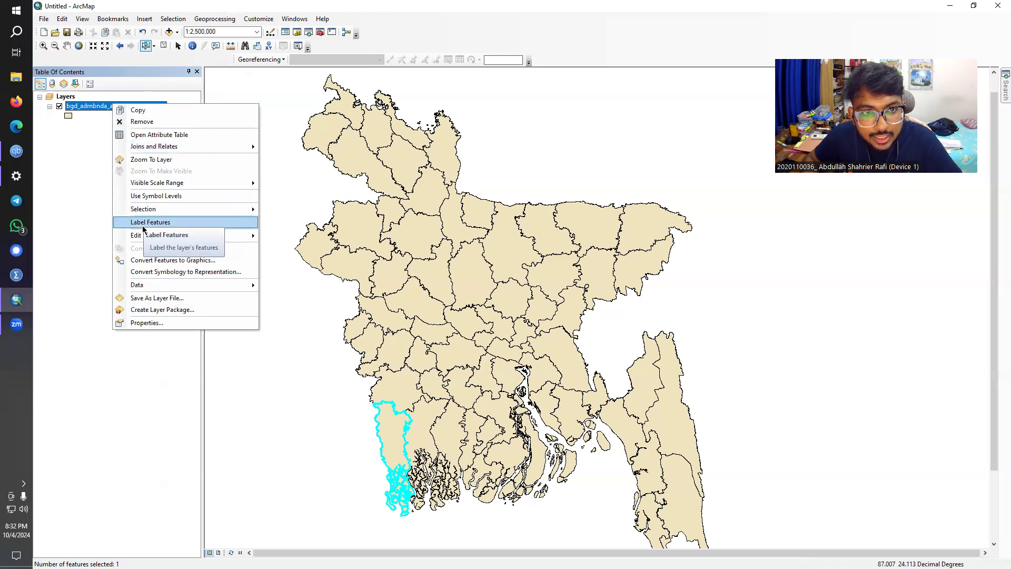
{"action": "mouse_move", "coordinate": [135, 210]}
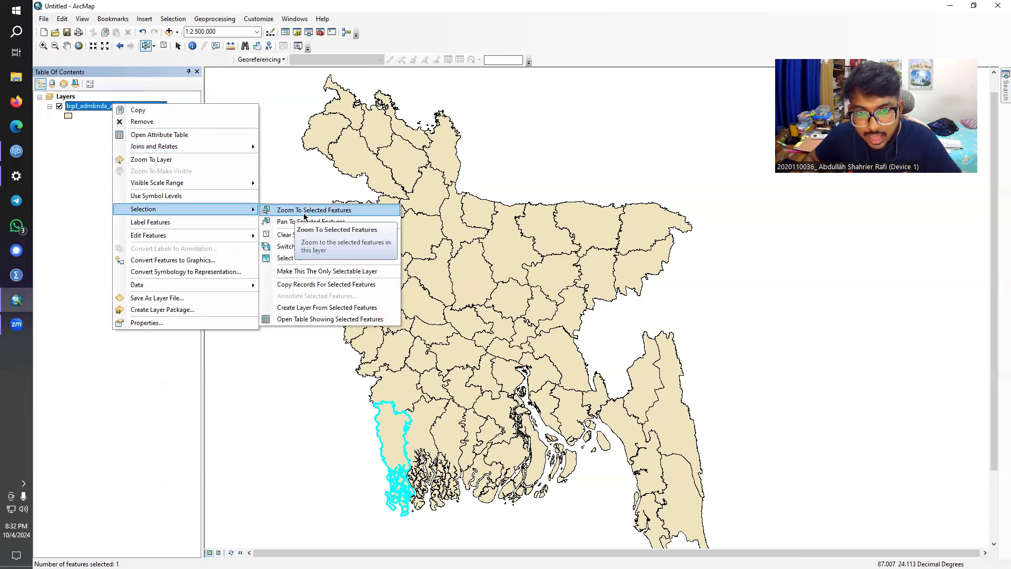
{"action": "left_click", "coordinate": [292, 309]}
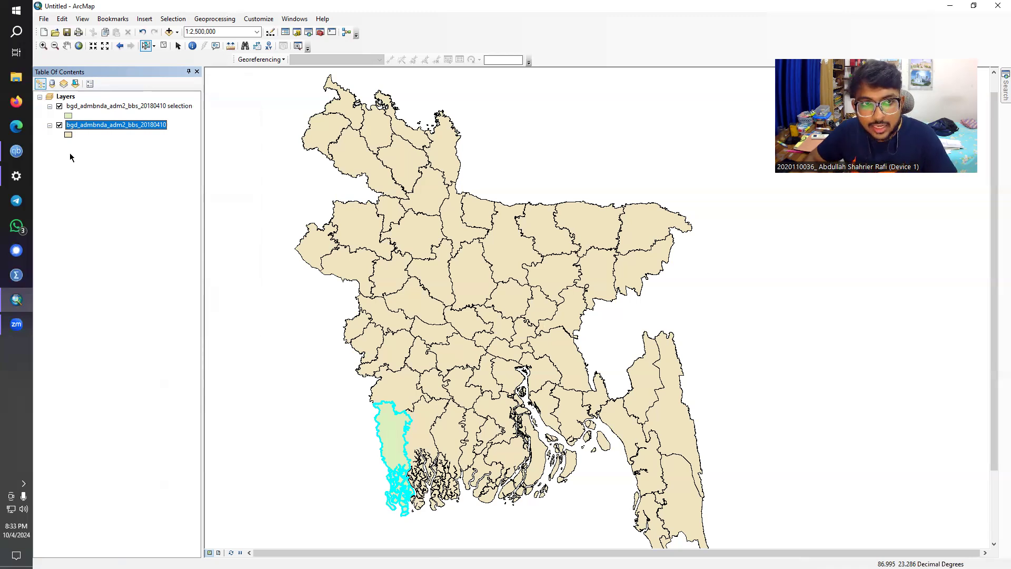
Step: Hide the original bgd_admbnda_adm2_bbs_20180410 layer and frame the Satkhira selection layer on its own
{"action": "left_click", "coordinate": [59, 125]}
{"action": "left_click", "coordinate": [66, 46]}
{"action": "left_click_drag", "start_coordinate": [401, 447], "coordinate": [537, 284]}
{"action": "scroll", "coordinate": [538, 280], "scroll_direction": "down", "scroll_amount": 2}
{"action": "scroll", "coordinate": [538, 280], "scroll_direction": "down", "scroll_amount": 5}
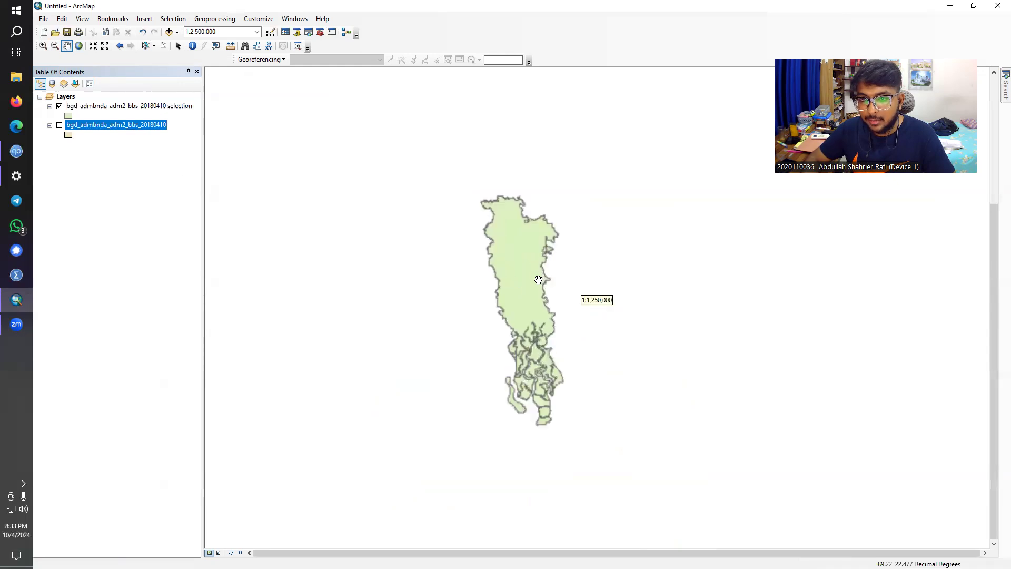
Step: Identify the Satkhira polygon in the selection layer to view its attributes, and close the Identify window
{"action": "left_click", "coordinate": [192, 46]}
{"action": "left_click", "coordinate": [492, 238]}
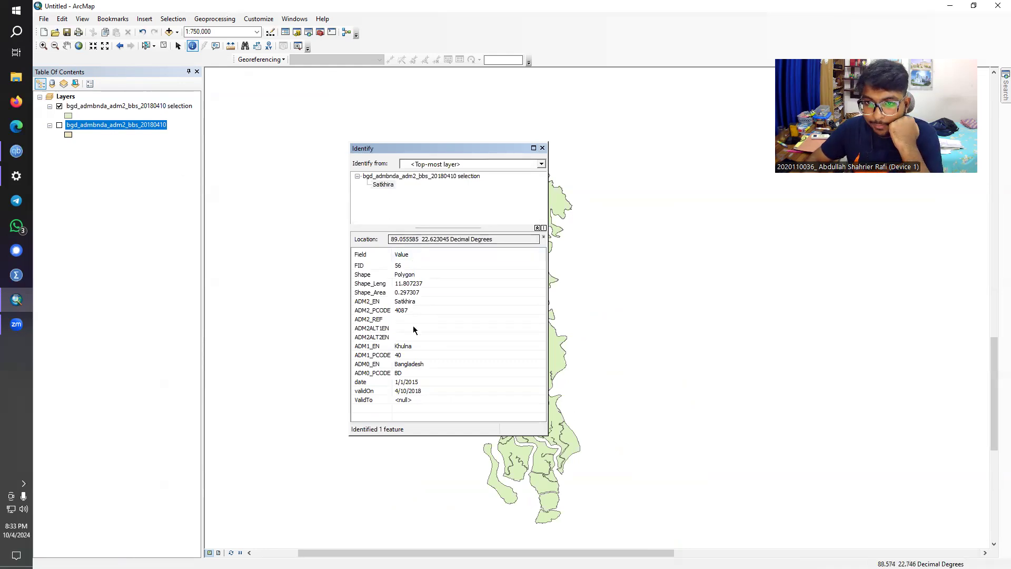
{"action": "left_click", "coordinate": [542, 148]}
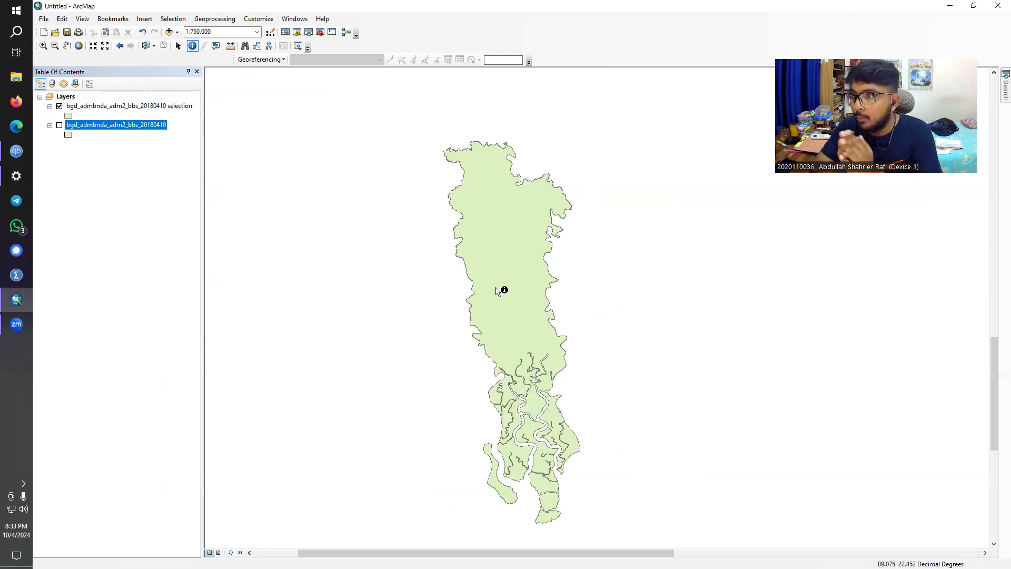
Step: Show the original bgd_admbnda_adm2_bbs_20180410 layer again beneath the Satkhira selection layer, with the country brought back into view
{"action": "scroll", "coordinate": [500, 235], "scroll_direction": "up", "scroll_amount": 2}
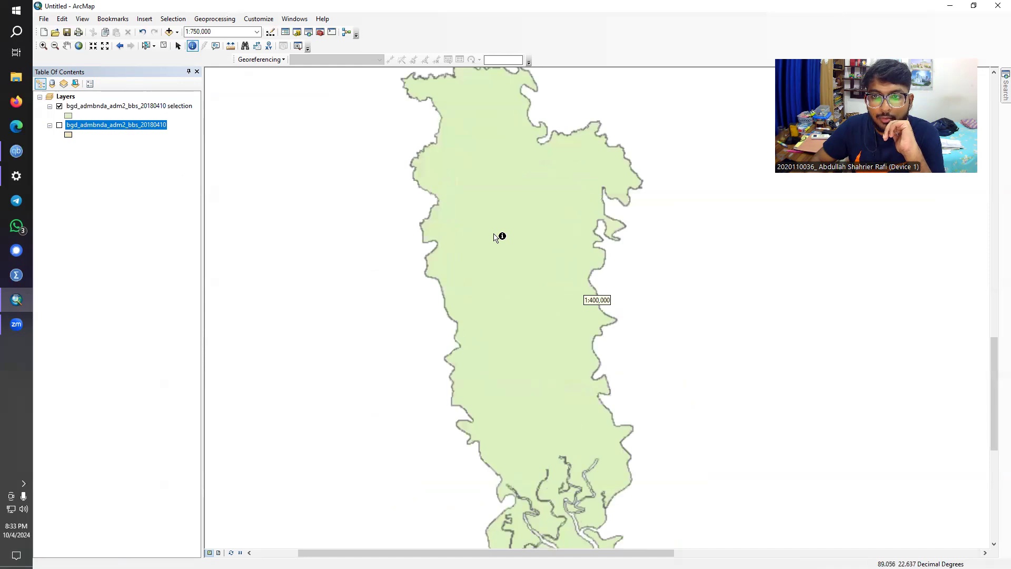
{"action": "scroll", "coordinate": [498, 237], "scroll_direction": "down", "scroll_amount": 5}
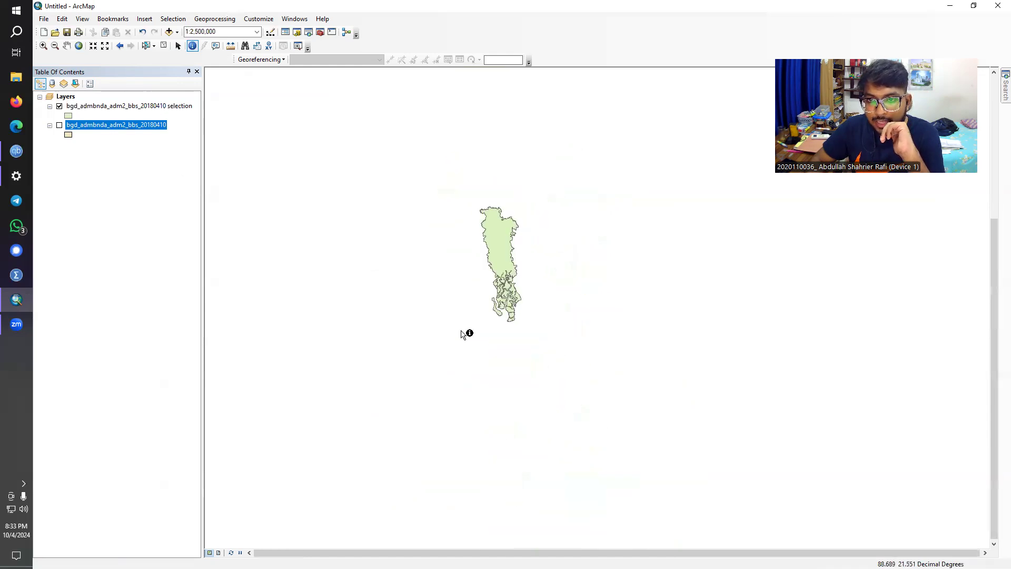
{"action": "left_click", "coordinate": [59, 126]}
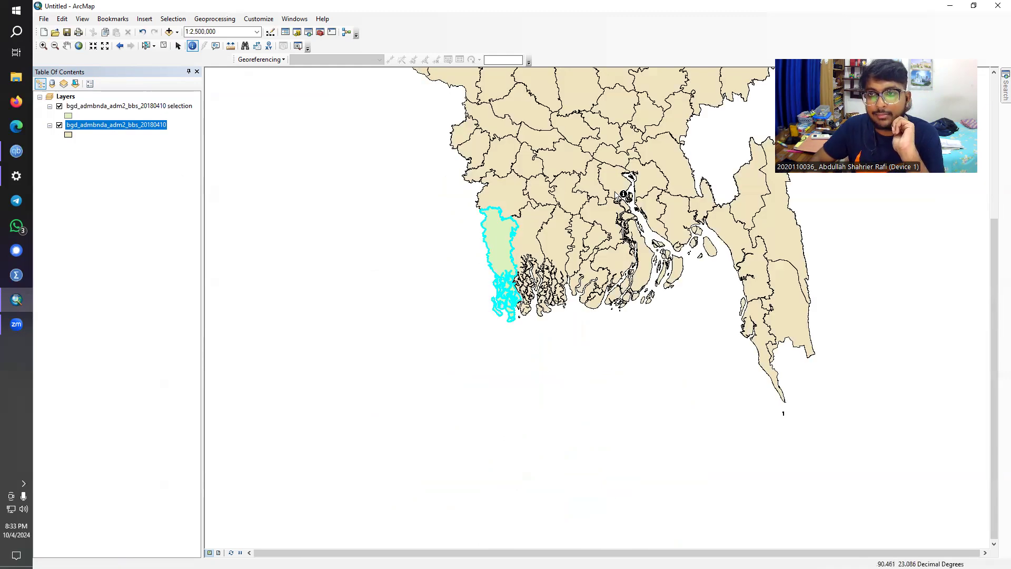
{"action": "key", "text": "c"}
{"action": "left_click_drag", "start_coordinate": [592, 139], "coordinate": [519, 315]}
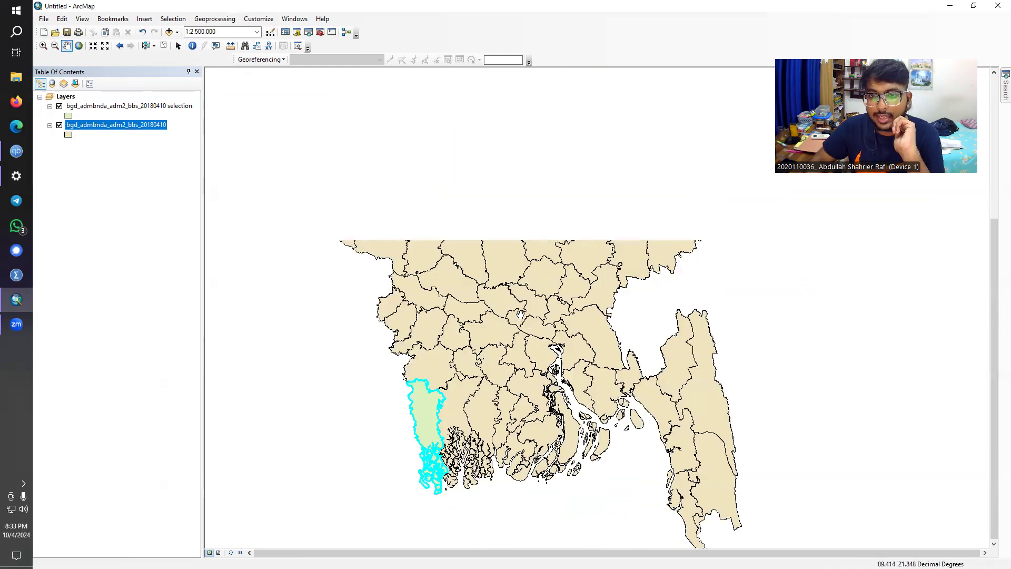
{"action": "mouse_move", "coordinate": [523, 226]}
{"action": "left_mouse_down"}
{"action": "mouse_move", "coordinate": [521, 261]}
{"action": "mouse_move", "coordinate": [530, 238]}
{"action": "left_mouse_up"}
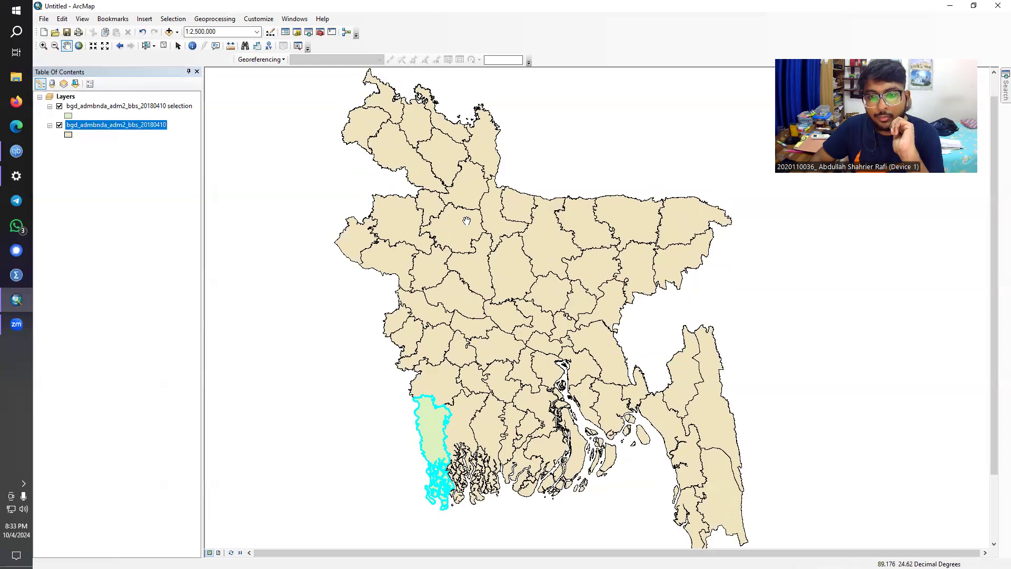
{"action": "left_click", "coordinate": [150, 249]}
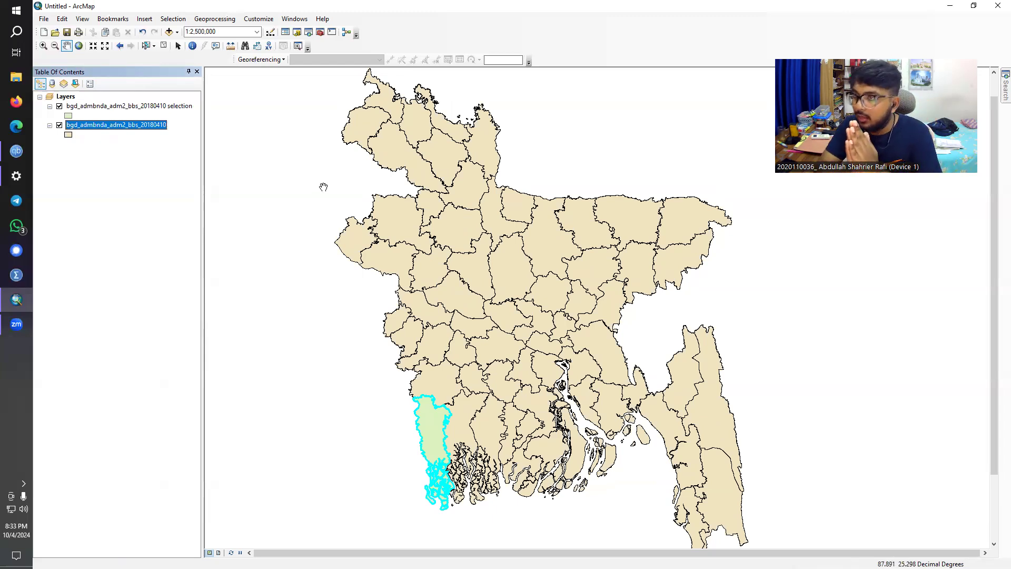
{"action": "scroll", "coordinate": [517, 255], "scroll_direction": "down", "scroll_amount": 2}
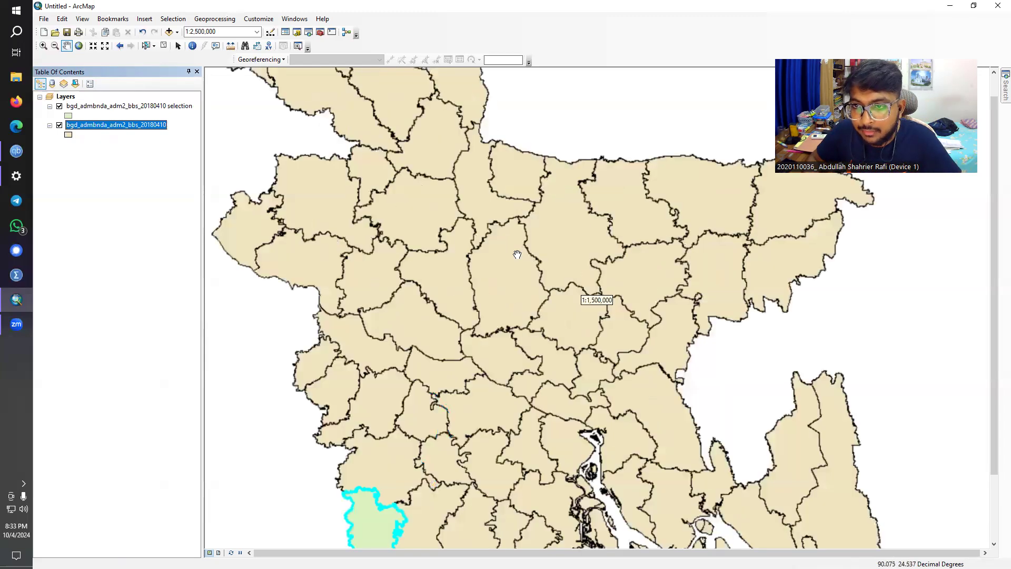
{"action": "scroll", "coordinate": [517, 255], "scroll_direction": "up", "scroll_amount": 2}
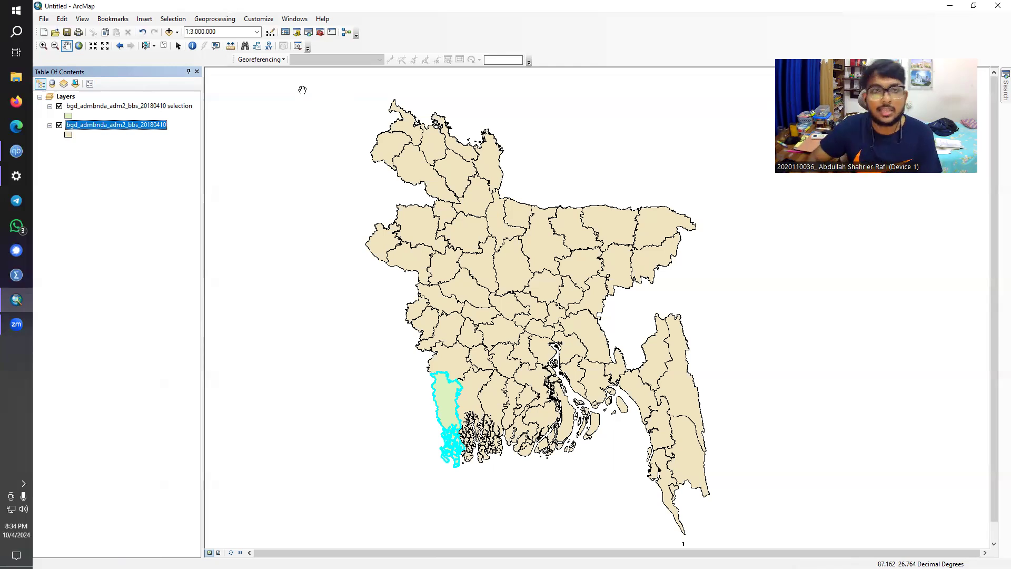
Step: Add the bgd_watcrsa_1m_iscgm.shp water layer from the BD_Main 2 River folder and view it across the country
{"action": "left_click", "coordinate": [169, 33]}
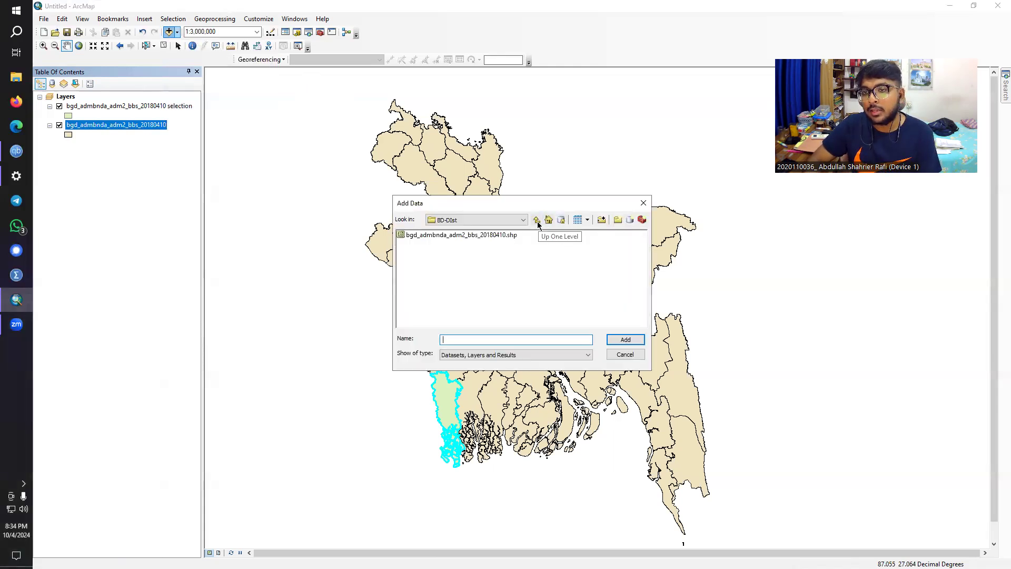
{"action": "left_click", "coordinate": [537, 220]}
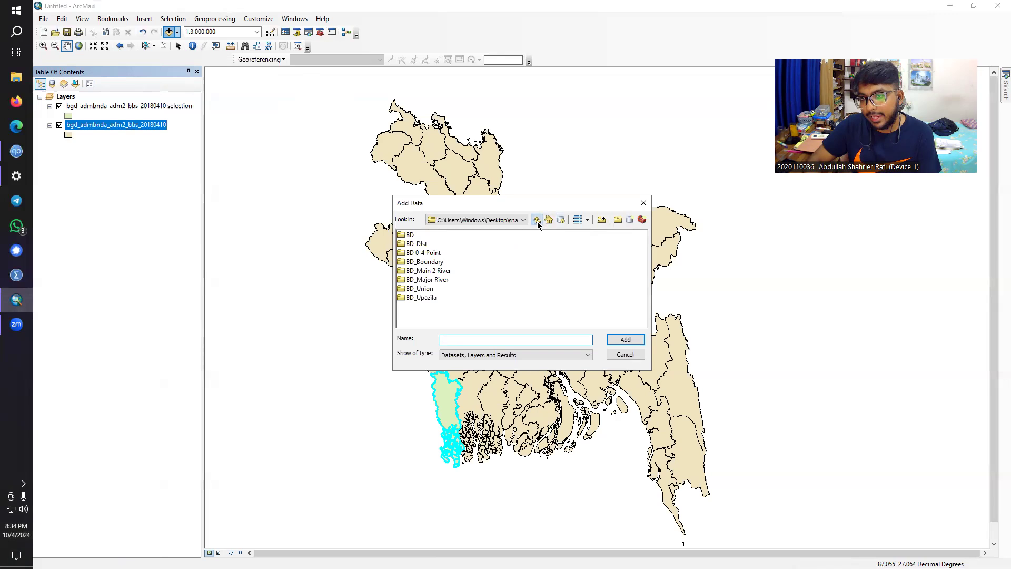
{"action": "double_click", "coordinate": [448, 270]}
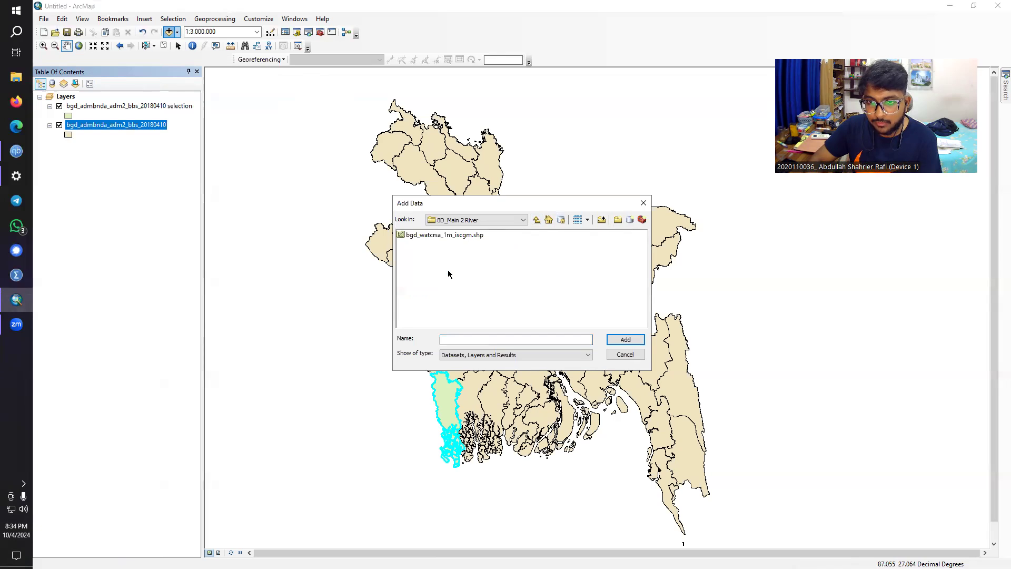
{"action": "double_click", "coordinate": [456, 236]}
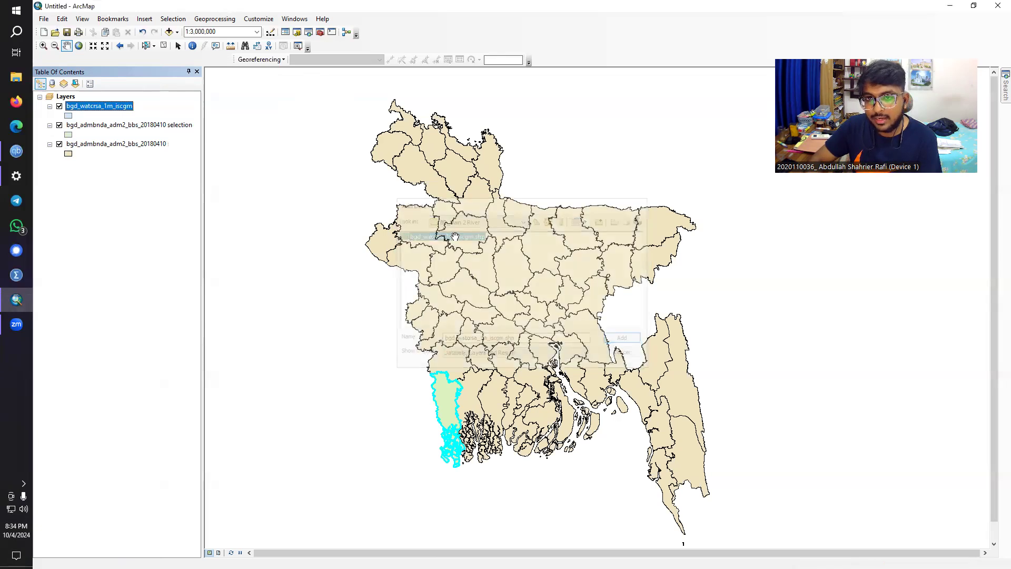
{"action": "scroll", "coordinate": [453, 208], "scroll_direction": "up", "scroll_amount": 1}
{"action": "scroll", "coordinate": [452, 208], "scroll_direction": "down", "scroll_amount": 2}
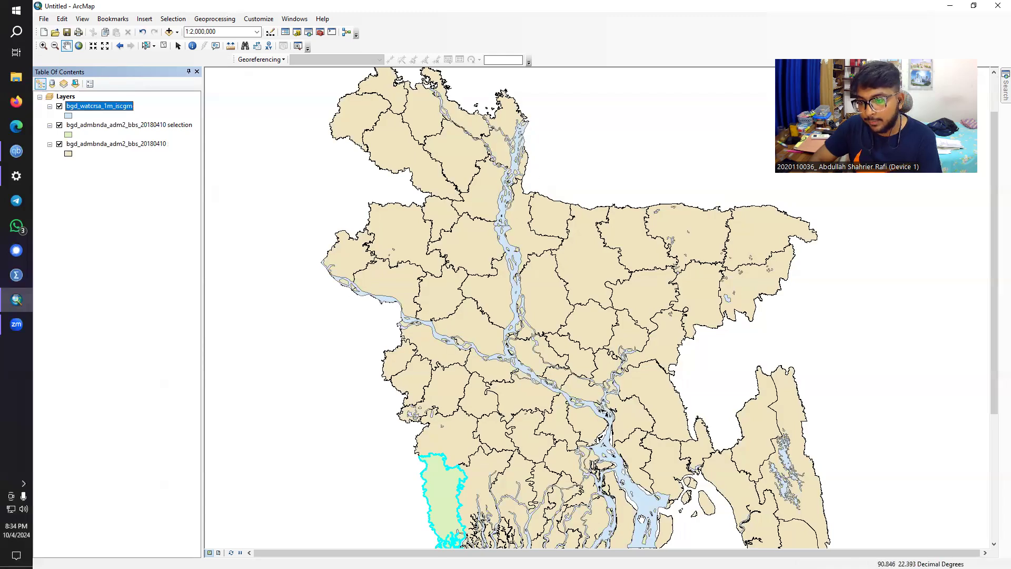
{"action": "scroll", "coordinate": [678, 260], "scroll_direction": "down", "scroll_amount": 1}
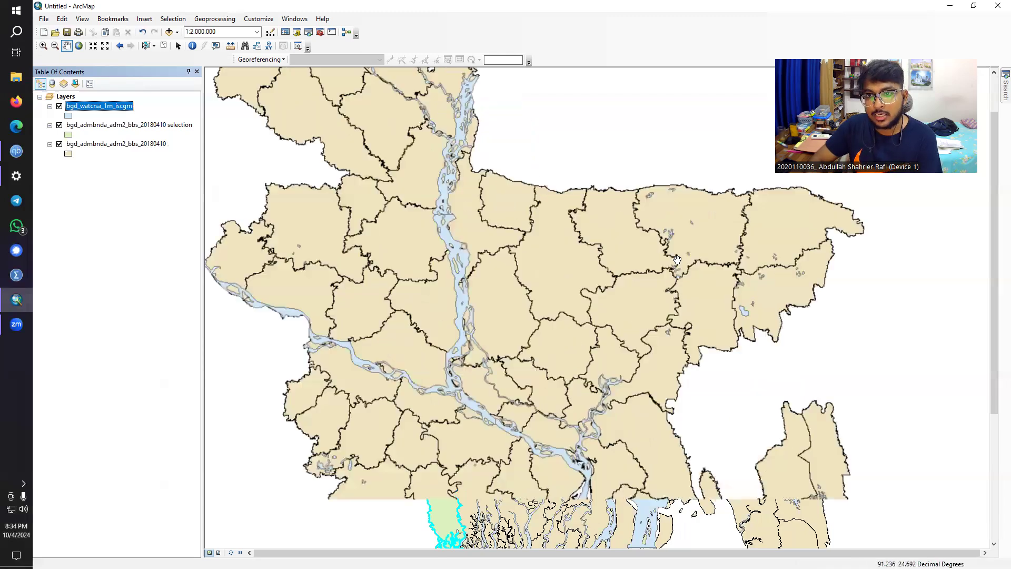
{"action": "scroll", "coordinate": [677, 260], "scroll_direction": "up", "scroll_amount": 2}
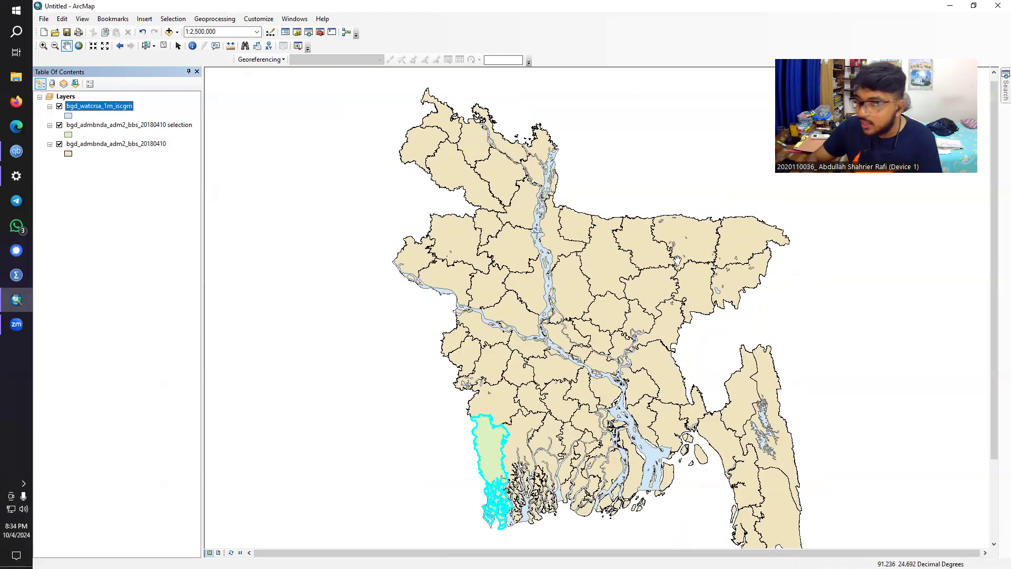
Step: Add the bgd_hyd_rivers_lged.shp river network from the BD_Major River folder to the map
{"action": "left_click", "coordinate": [169, 31]}
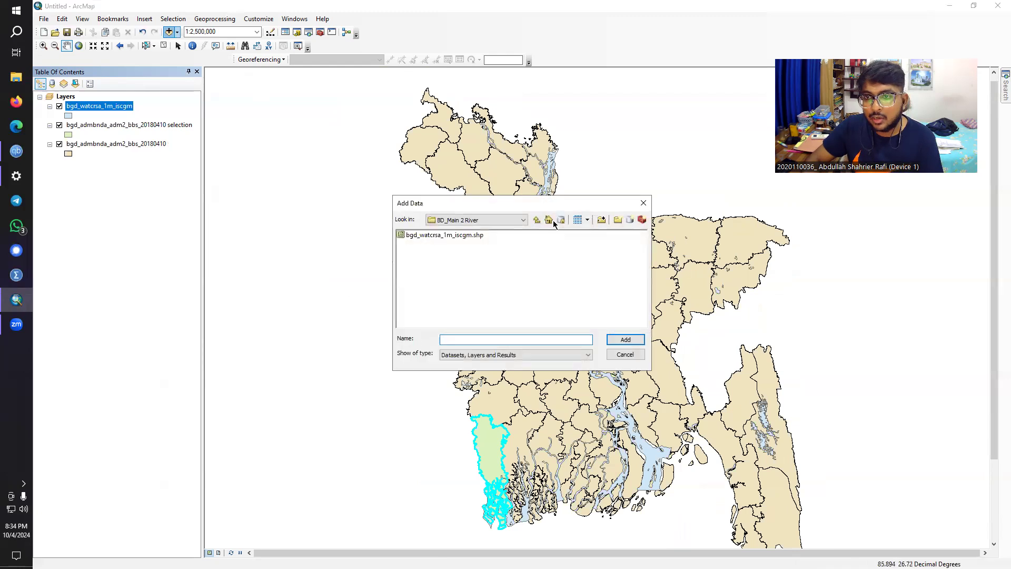
{"action": "left_click", "coordinate": [536, 219]}
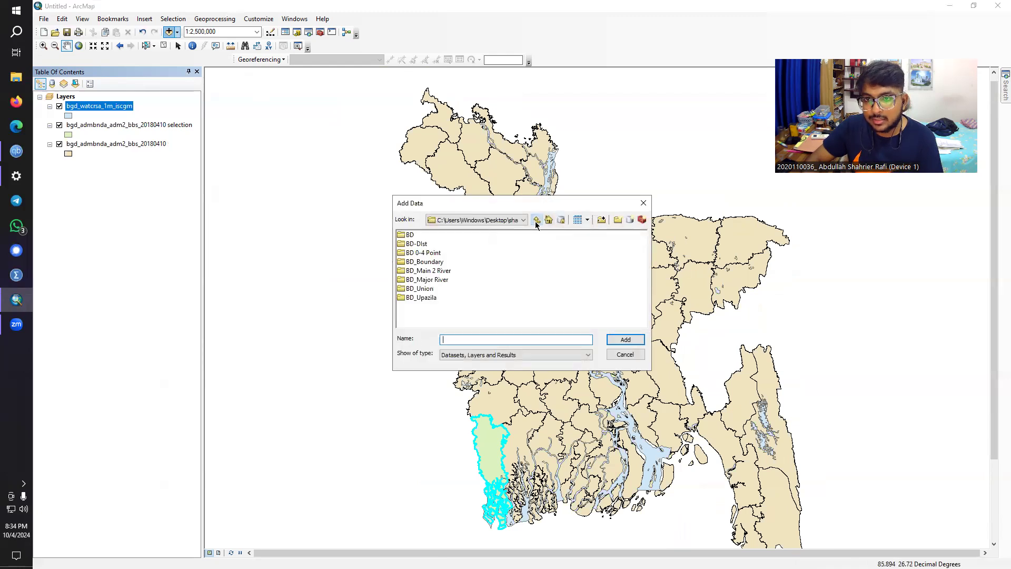
{"action": "double_click", "coordinate": [429, 279]}
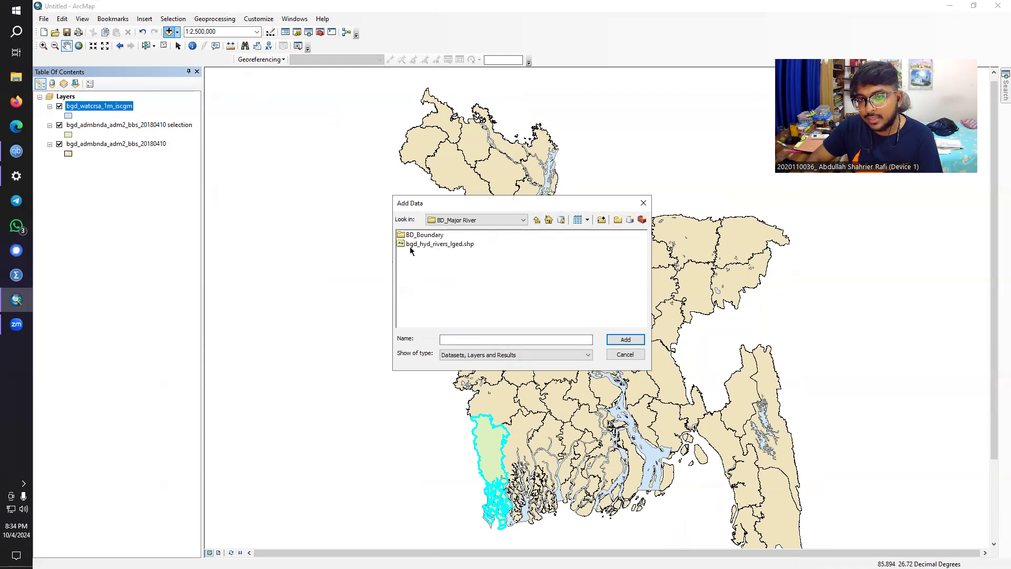
{"action": "left_click", "coordinate": [447, 245]}
{"action": "left_click", "coordinate": [625, 340]}
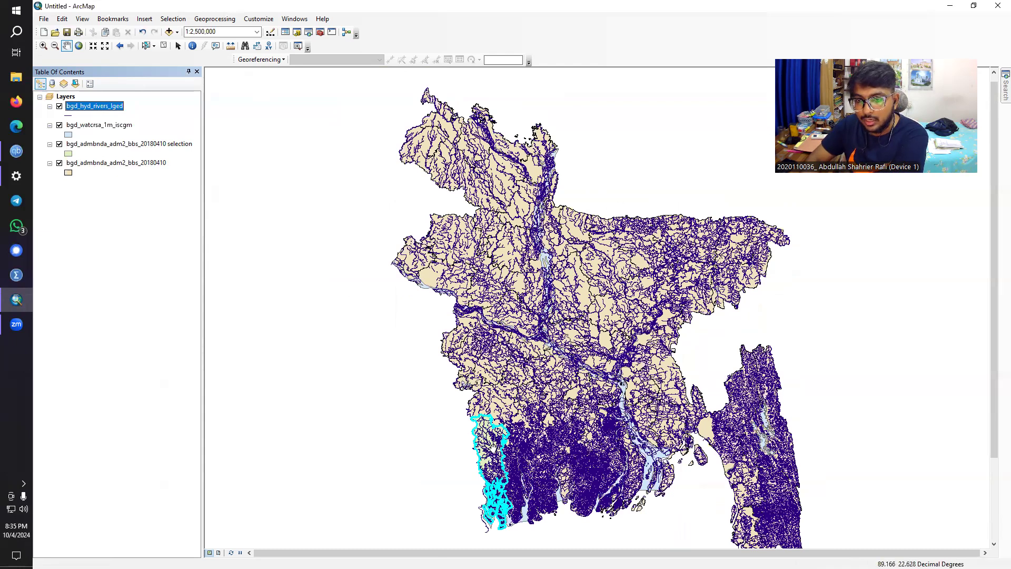
Step: Clear the highlighted Satkhira feature selection and hide the bgd_hyd_rivers_lged layer
{"action": "right_click", "coordinate": [493, 448]}
{"action": "left_click", "coordinate": [540, 415]}
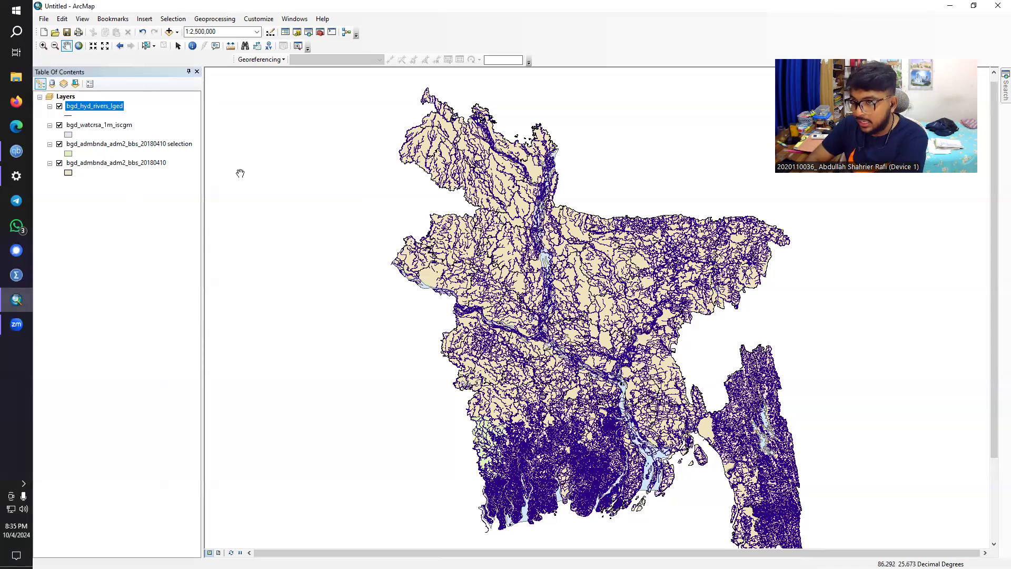
{"action": "left_click", "coordinate": [60, 107]}
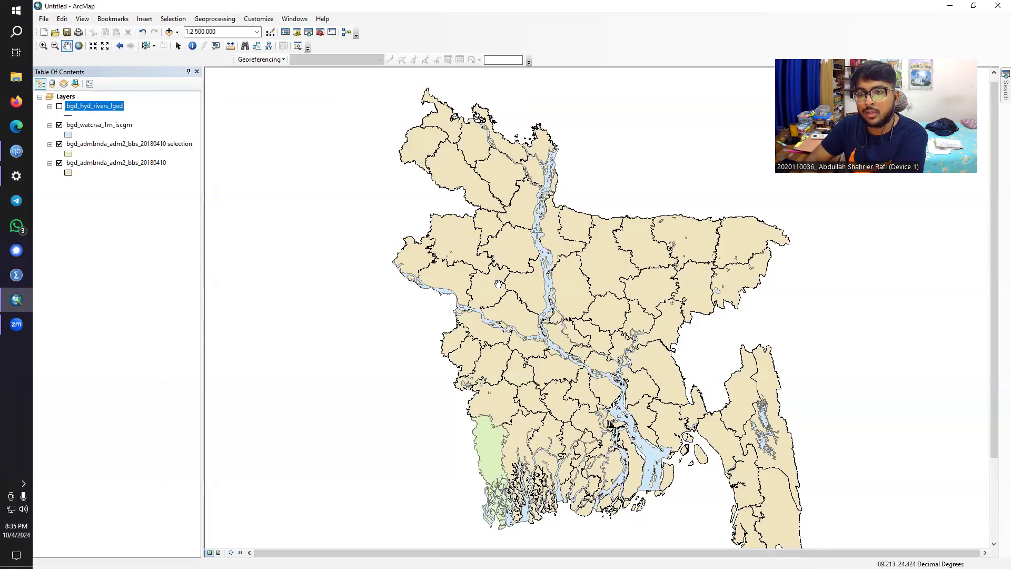
Step: Identify the main north-south river polygon in bgd_watcrsa_1m_iscgm to view its attributes, and close the Identify window
{"action": "scroll", "coordinate": [500, 283], "scroll_direction": "up", "scroll_amount": 1}
{"action": "scroll", "coordinate": [499, 282], "scroll_direction": "down", "scroll_amount": 2}
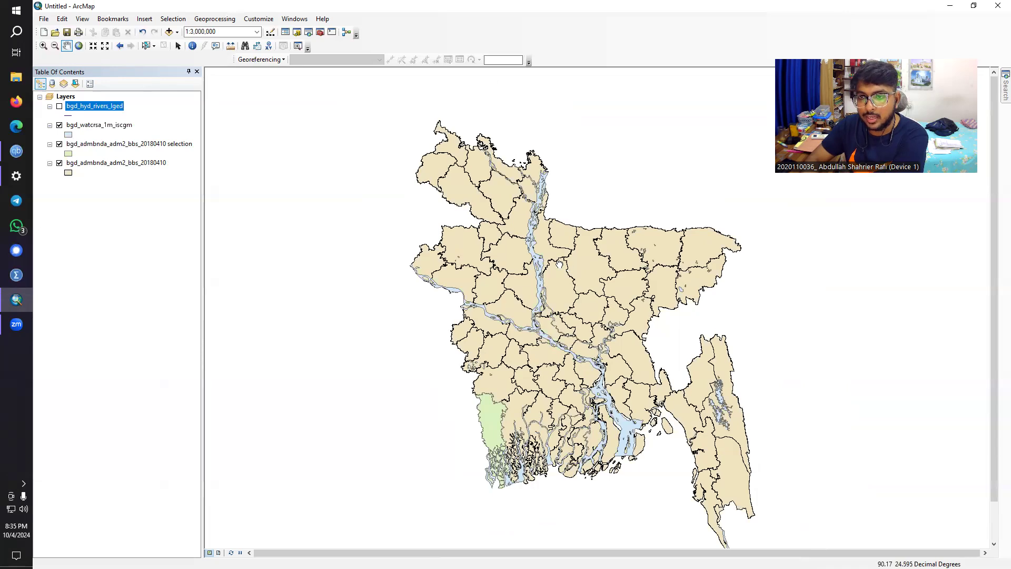
{"action": "left_click_drag", "start_coordinate": [562, 265], "coordinate": [474, 246]}
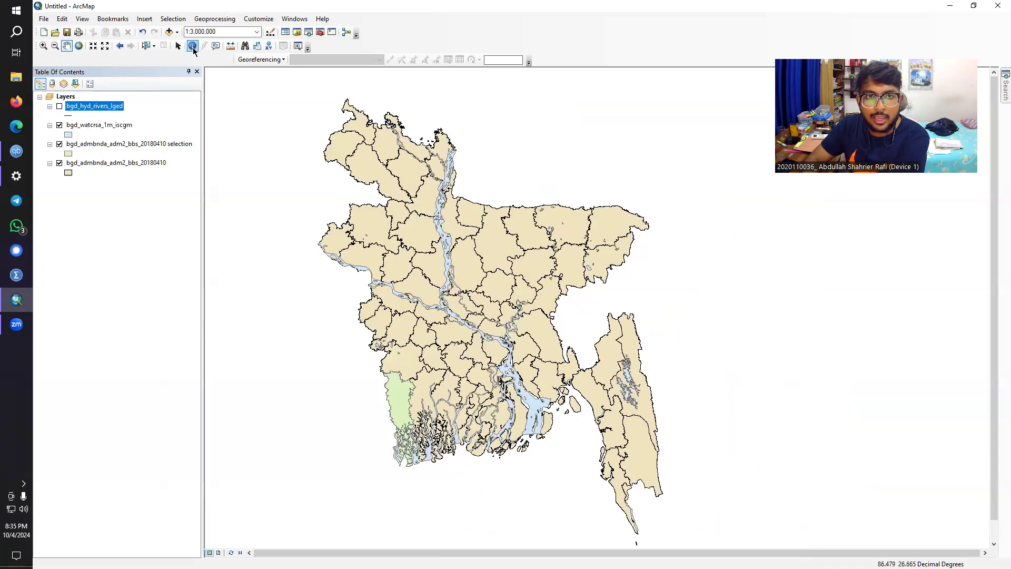
{"action": "scroll", "coordinate": [421, 206], "scroll_direction": "up", "scroll_amount": 2}
{"action": "scroll", "coordinate": [429, 207], "scroll_direction": "down", "scroll_amount": 2}
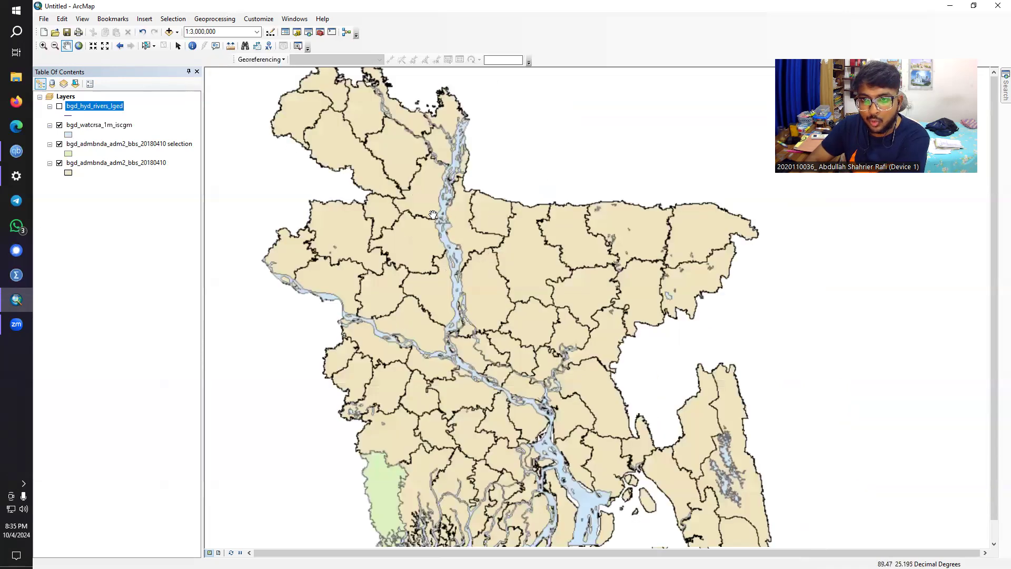
{"action": "left_click", "coordinate": [192, 45]}
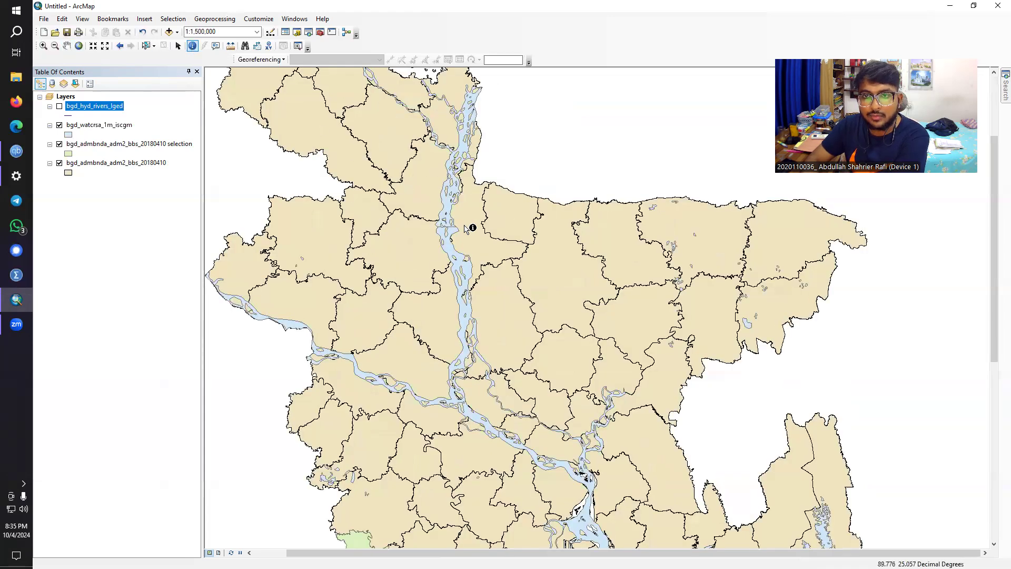
{"action": "left_click", "coordinate": [461, 262]}
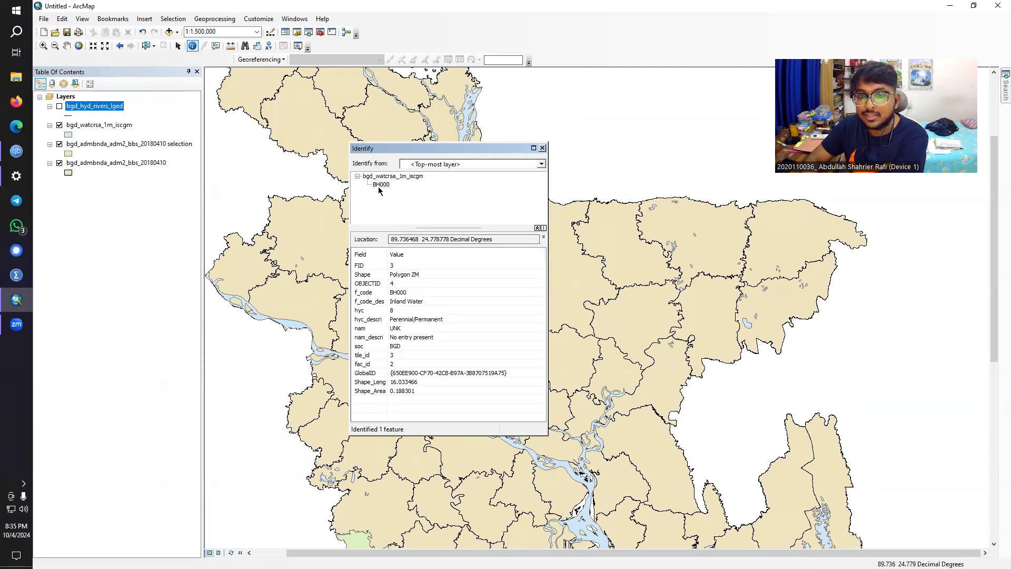
{"action": "left_click", "coordinate": [542, 148]}
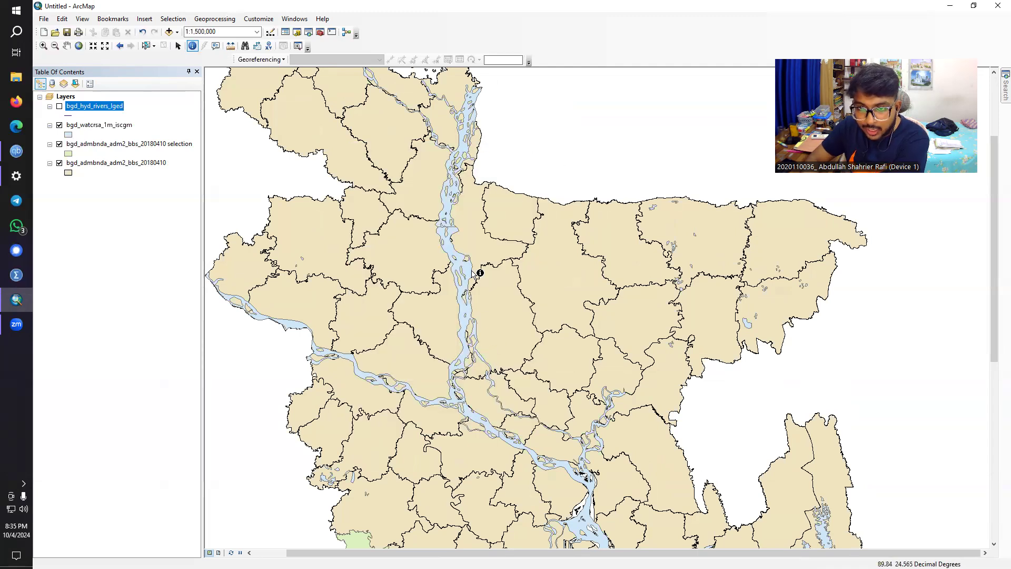
Step: Identify the river's northern reach, the river confluence and a small northeastern water body in turn, closing the attribute window each time
{"action": "left_click", "coordinate": [462, 128]}
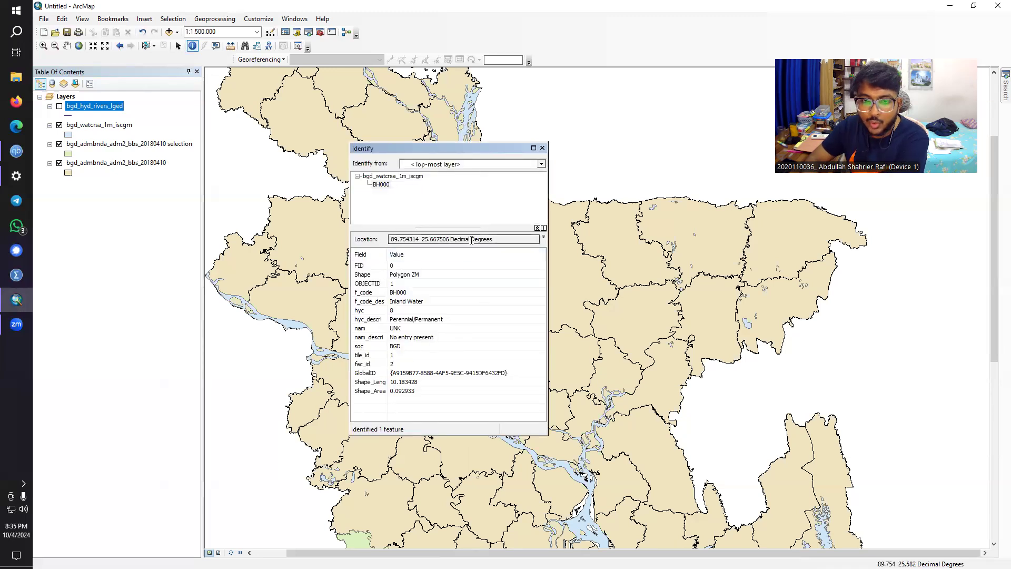
{"action": "left_click", "coordinate": [543, 149]}
{"action": "left_click", "coordinate": [458, 401]}
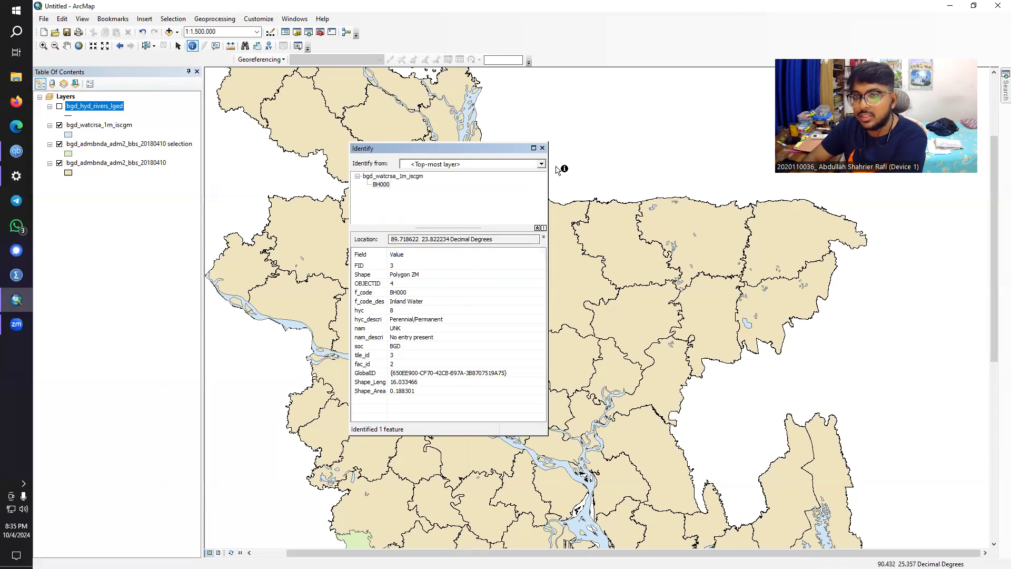
{"action": "left_click", "coordinate": [542, 148]}
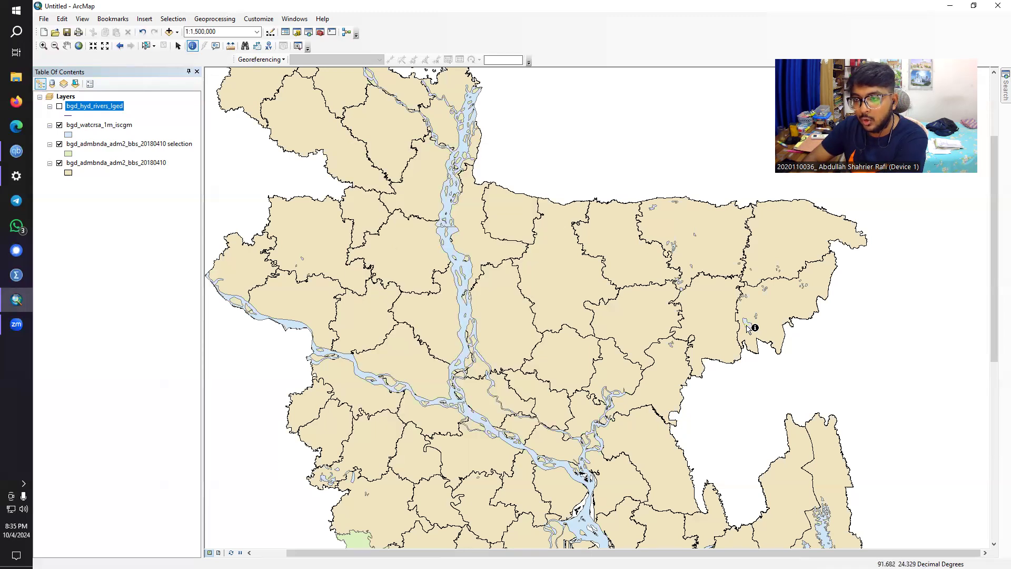
{"action": "left_click", "coordinate": [746, 324]}
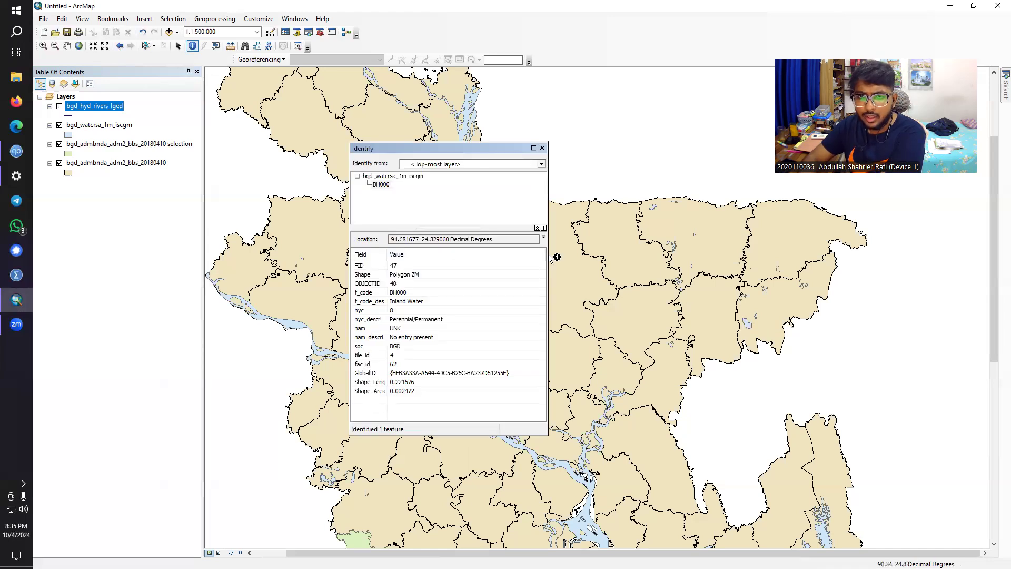
{"action": "left_click", "coordinate": [542, 148]}
Step: Add the bgd_admbnda_adm3_bbs_20180410 upazila boundary shapefile from the BD_Upazila folder
{"action": "scroll", "coordinate": [537, 208], "scroll_direction": "up", "scroll_amount": 1}
{"action": "scroll", "coordinate": [324, 174], "scroll_direction": "down", "scroll_amount": 2}
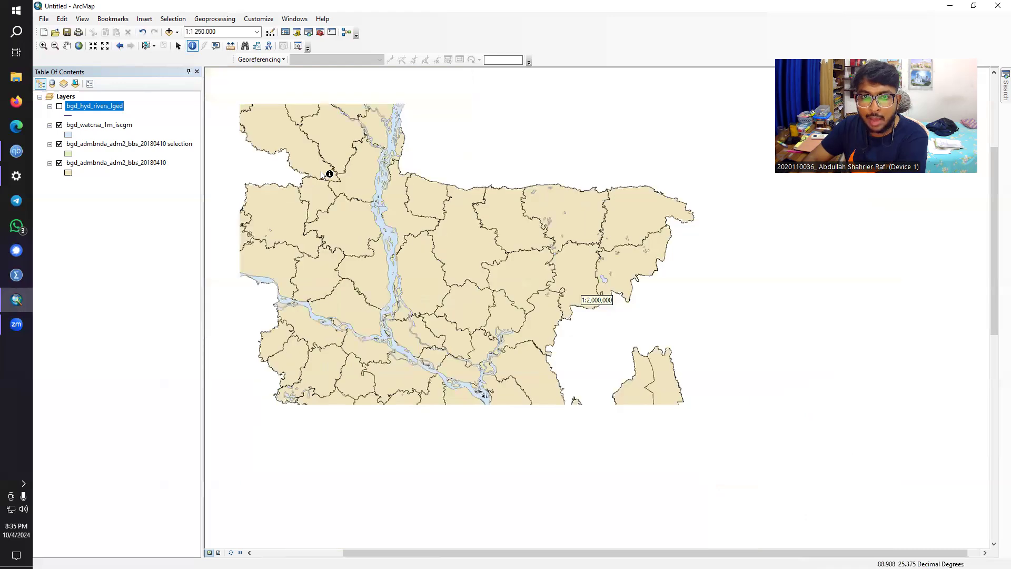
{"action": "left_click", "coordinate": [67, 45]}
{"action": "left_click_drag", "start_coordinate": [510, 258], "coordinate": [533, 262]}
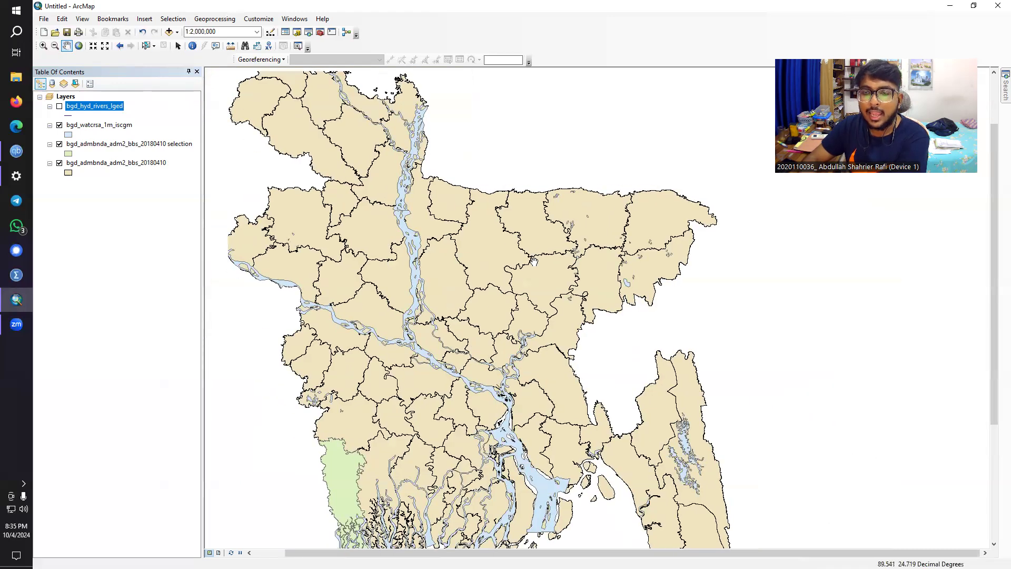
{"action": "scroll", "coordinate": [531, 260], "scroll_direction": "down", "scroll_amount": 3}
{"action": "scroll", "coordinate": [530, 258], "scroll_direction": "up", "scroll_amount": 2}
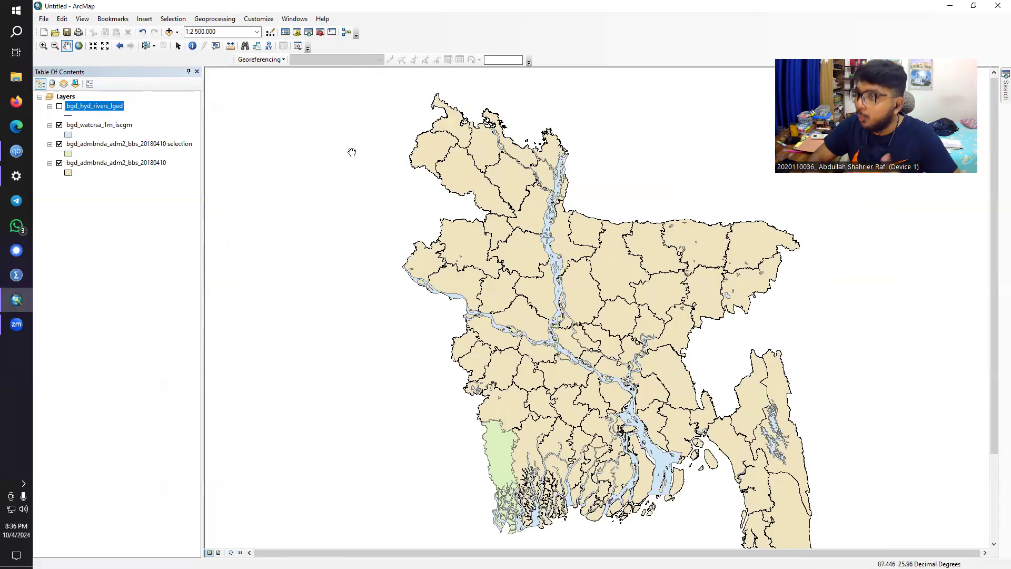
{"action": "left_click", "coordinate": [169, 32]}
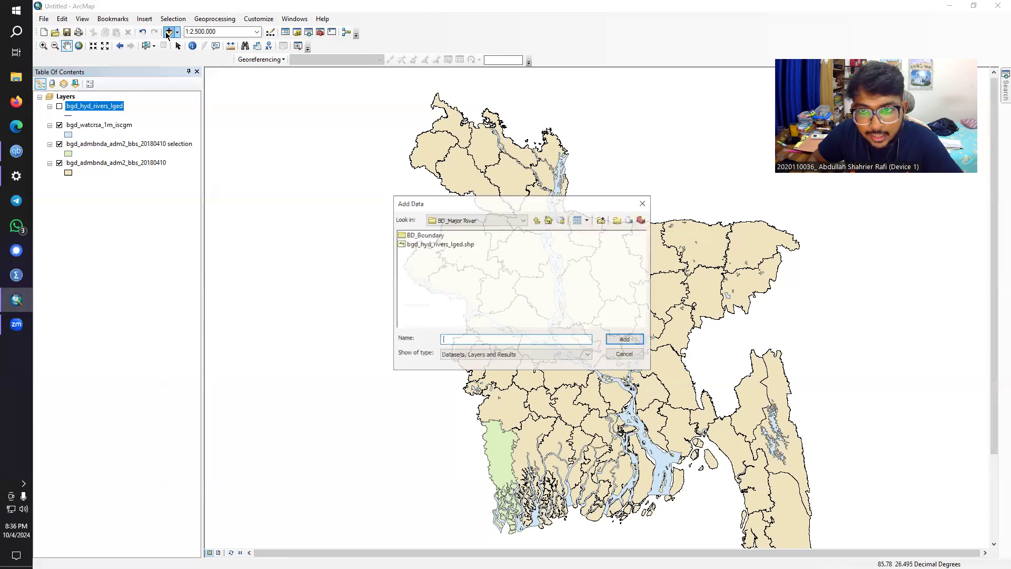
{"action": "left_click", "coordinate": [536, 220]}
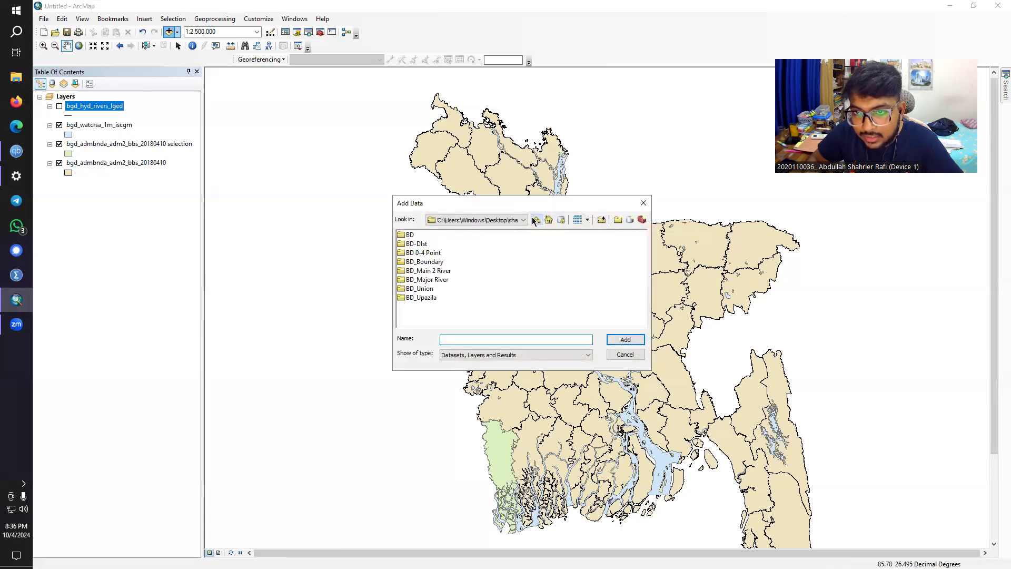
{"action": "double_click", "coordinate": [425, 299]}
{"action": "left_click", "coordinate": [455, 235]}
{"action": "left_click", "coordinate": [626, 339]}
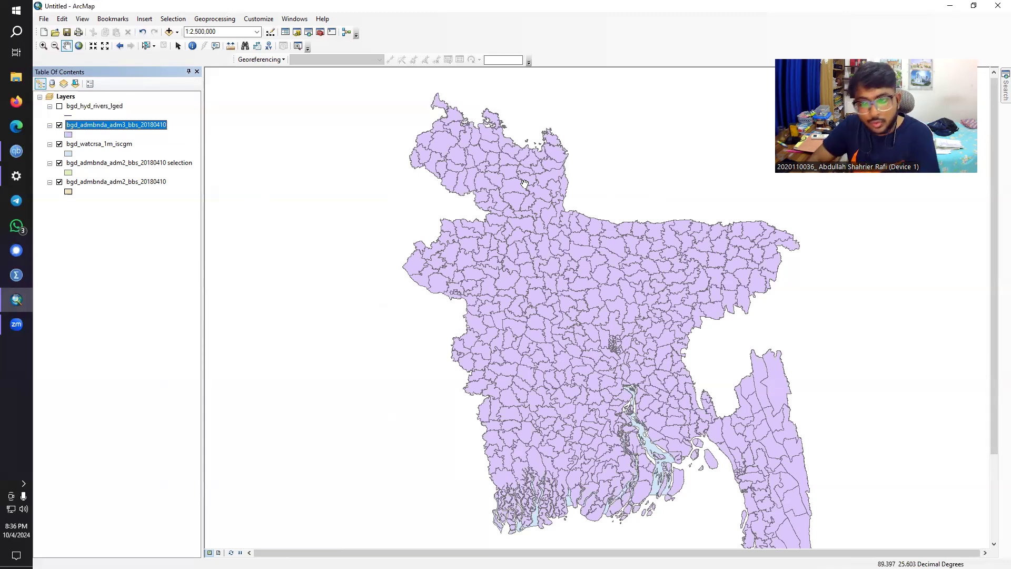
Step: Change the bgd_admbnda_adm3_bbs_20180410 layer's symbol to Hollow so the layers beneath show through
{"action": "left_click", "coordinate": [68, 134]}
{"action": "left_click", "coordinate": [416, 269]}
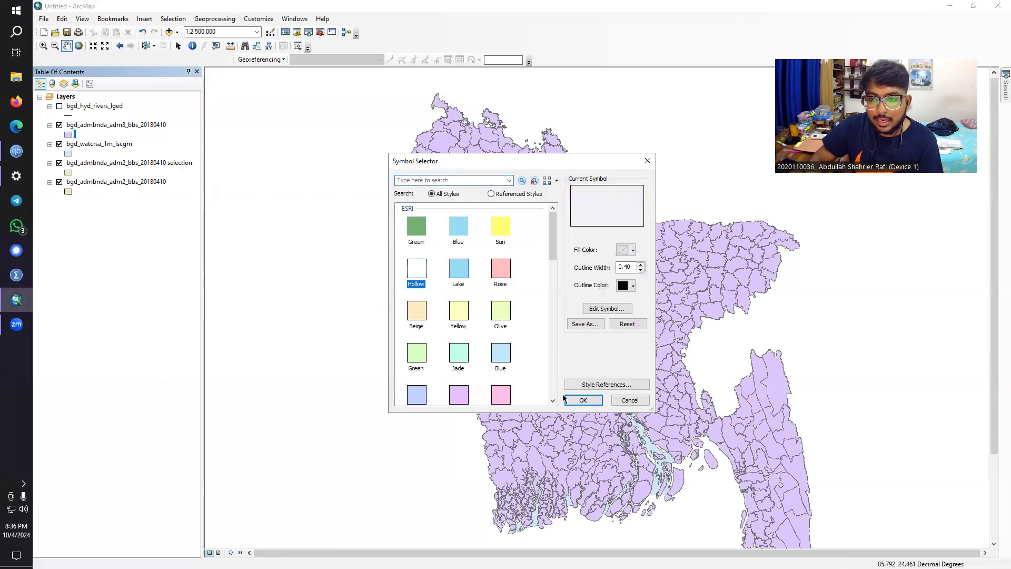
{"action": "left_click", "coordinate": [590, 405]}
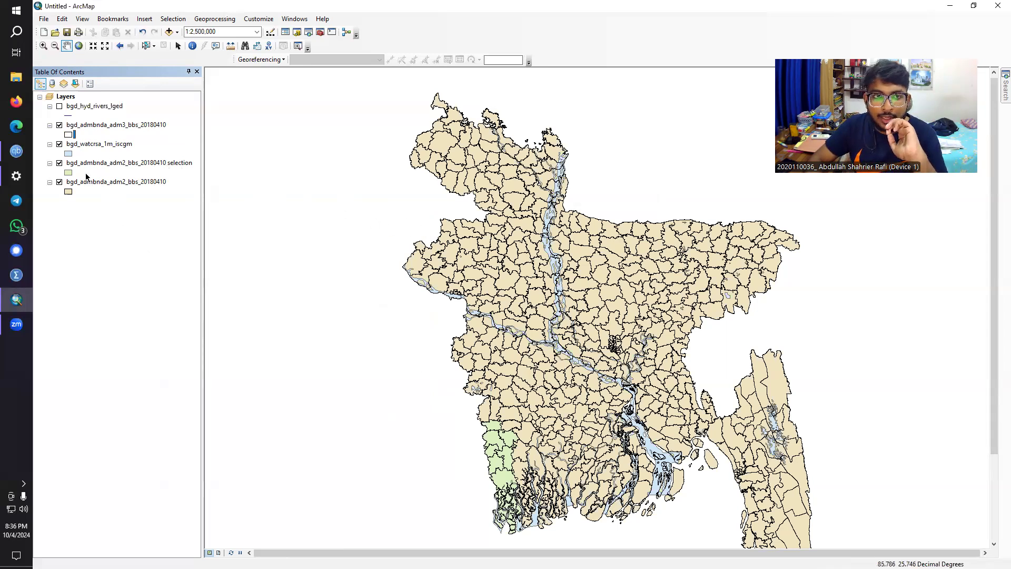
Step: Hide the bgd_admbnda_adm3_bbs_20180410, adm2 selection and bgd_watcrsa_1m_iscgm layers, and collapse the bgd_admbnda_adm2_bbs_20180410 district layer's legend
{"action": "left_click", "coordinate": [60, 126]}
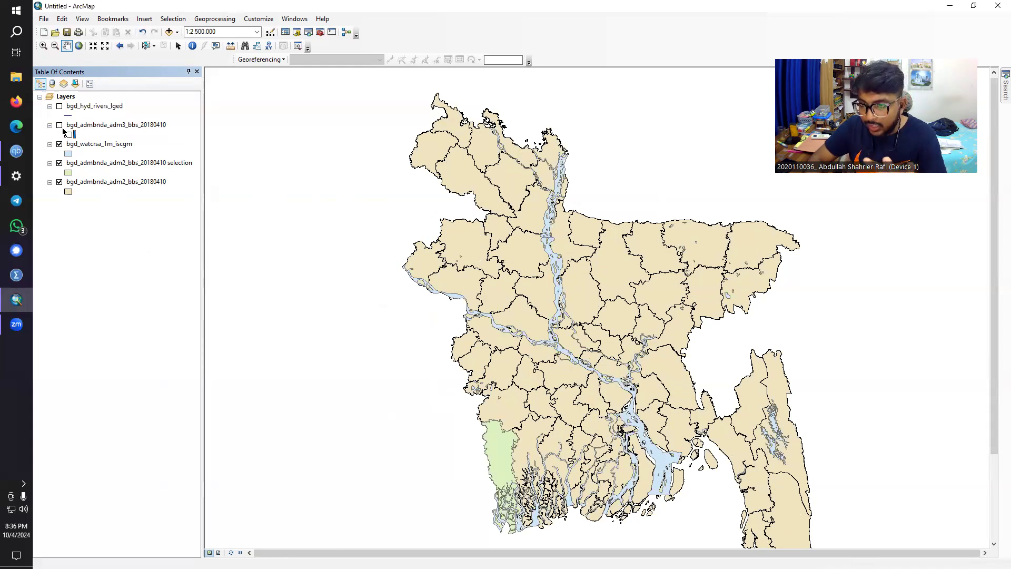
{"action": "left_click", "coordinate": [59, 162]}
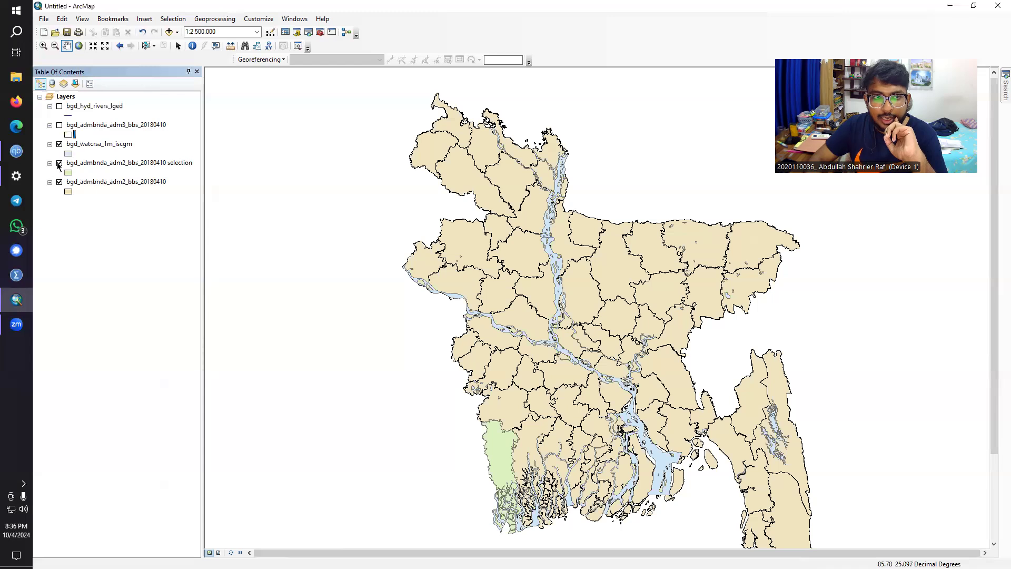
{"action": "left_click_drag", "start_coordinate": [553, 256], "coordinate": [520, 246]}
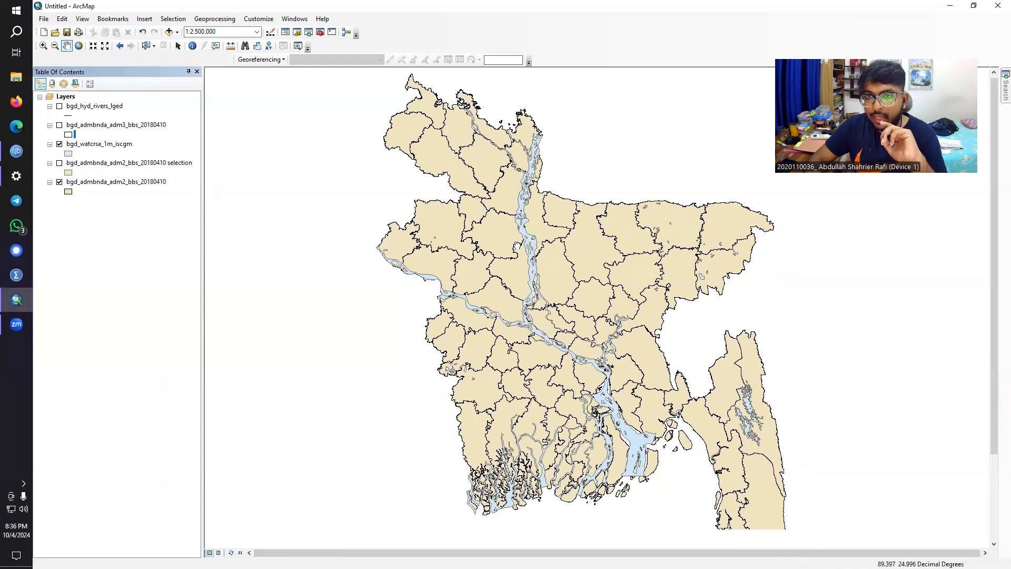
{"action": "scroll", "coordinate": [518, 246], "scroll_direction": "up", "scroll_amount": 2}
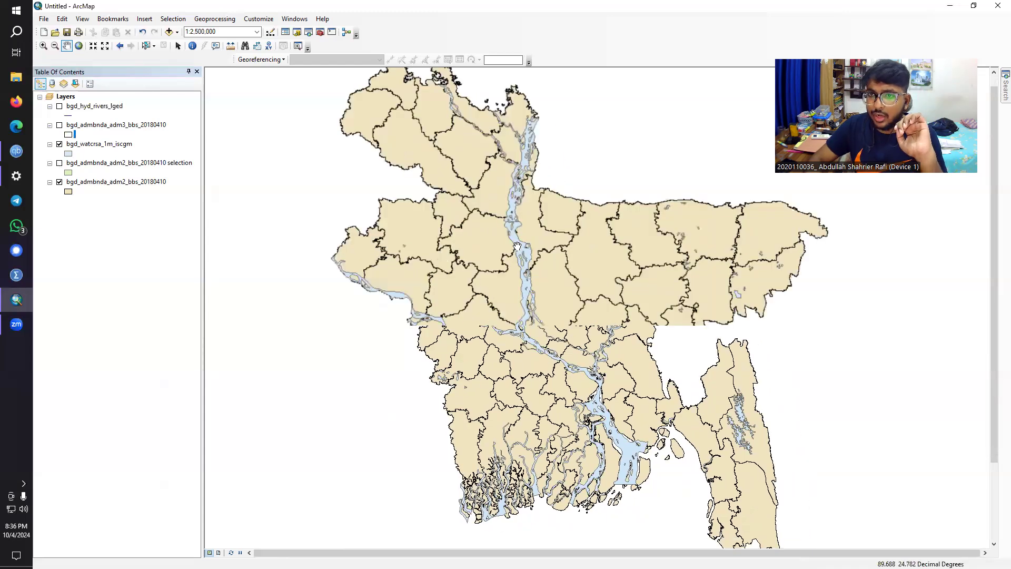
{"action": "scroll", "coordinate": [517, 246], "scroll_direction": "down", "scroll_amount": 3}
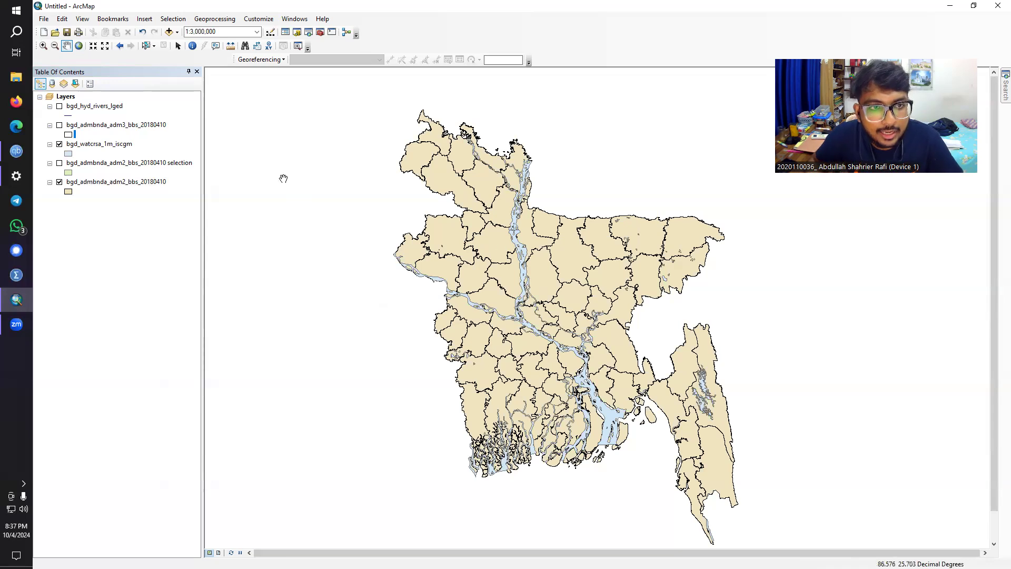
{"action": "left_click", "coordinate": [60, 146]}
{"action": "left_click", "coordinate": [60, 144]}
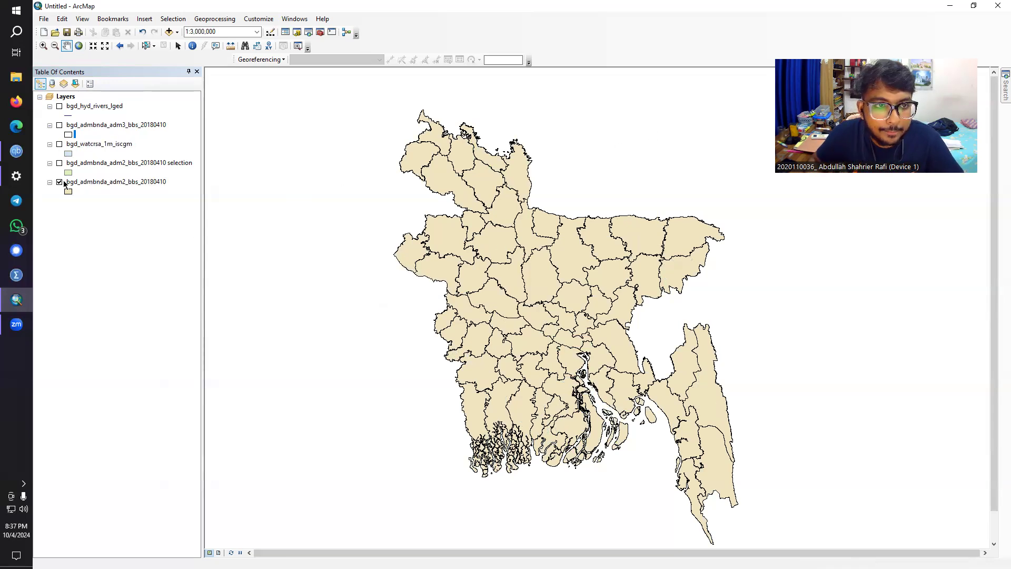
{"action": "left_click", "coordinate": [49, 182]}
Step: Remove all five river, upazila, water and district layers from the map, emptying the data frame
{"action": "right_click", "coordinate": [103, 109]}
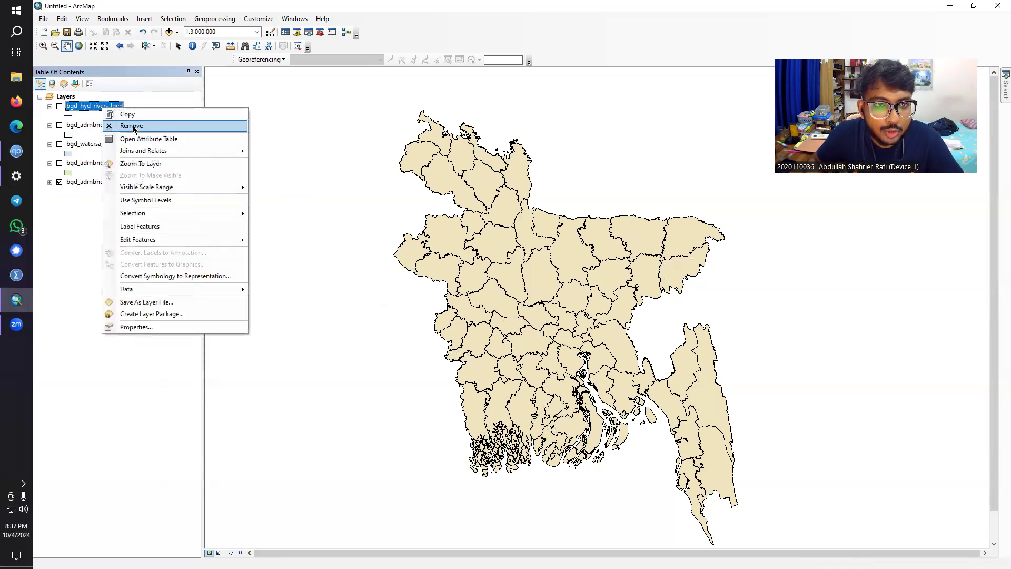
{"action": "left_click", "coordinate": [129, 126]}
{"action": "right_click", "coordinate": [106, 107]}
{"action": "left_click", "coordinate": [137, 127]}
{"action": "right_click", "coordinate": [112, 108]}
{"action": "left_click", "coordinate": [136, 127]}
{"action": "right_click", "coordinate": [116, 109]}
{"action": "left_click", "coordinate": [135, 126]}
{"action": "right_click", "coordinate": [114, 107]}
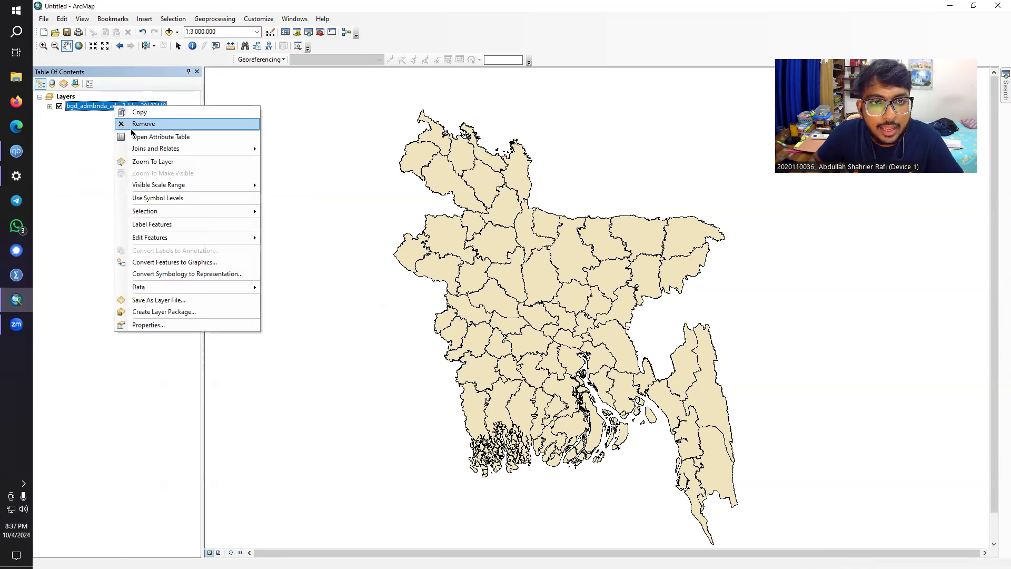
{"action": "left_click", "coordinate": [135, 124]}
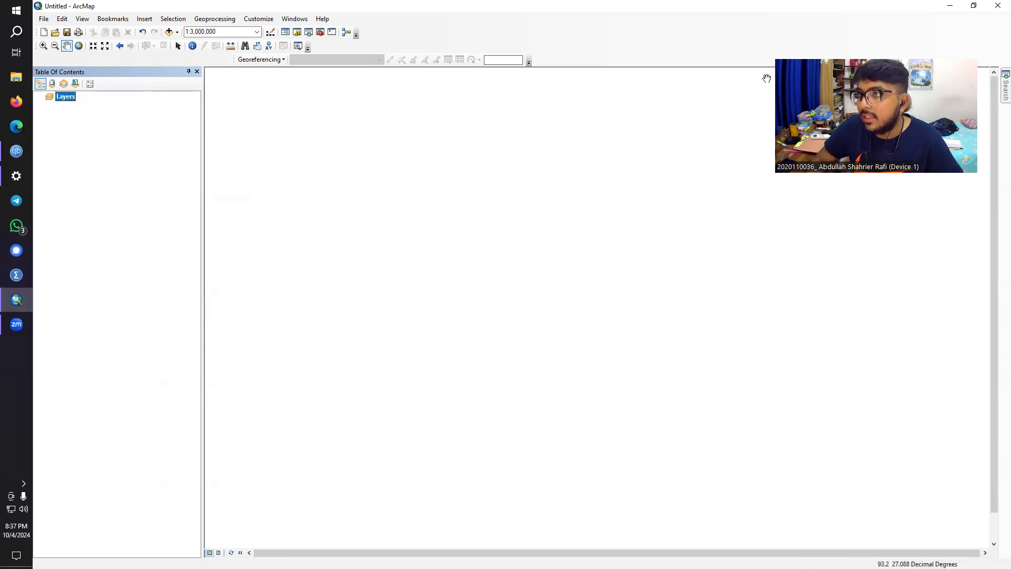
Step: Minimize ArcMap and view the contents of the EM Lab-5 folder on the desktop, minimizing the folder window after viewing it
{"action": "left_click", "coordinate": [950, 6]}
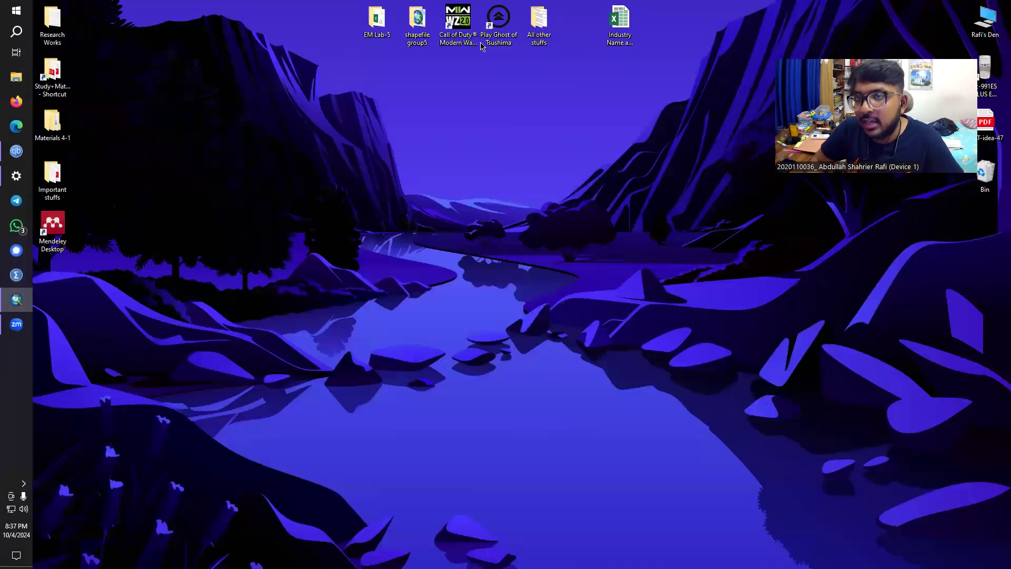
{"action": "double_click", "coordinate": [378, 20]}
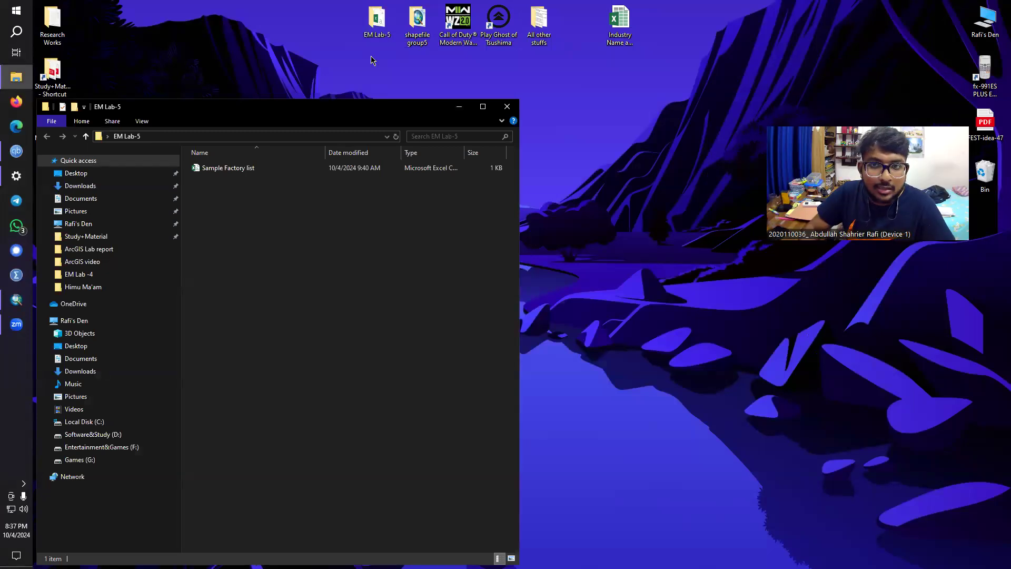
{"action": "left_click", "coordinate": [307, 94]}
{"action": "left_click", "coordinate": [317, 107]}
{"action": "left_click_drag", "start_coordinate": [317, 110], "coordinate": [330, 118]}
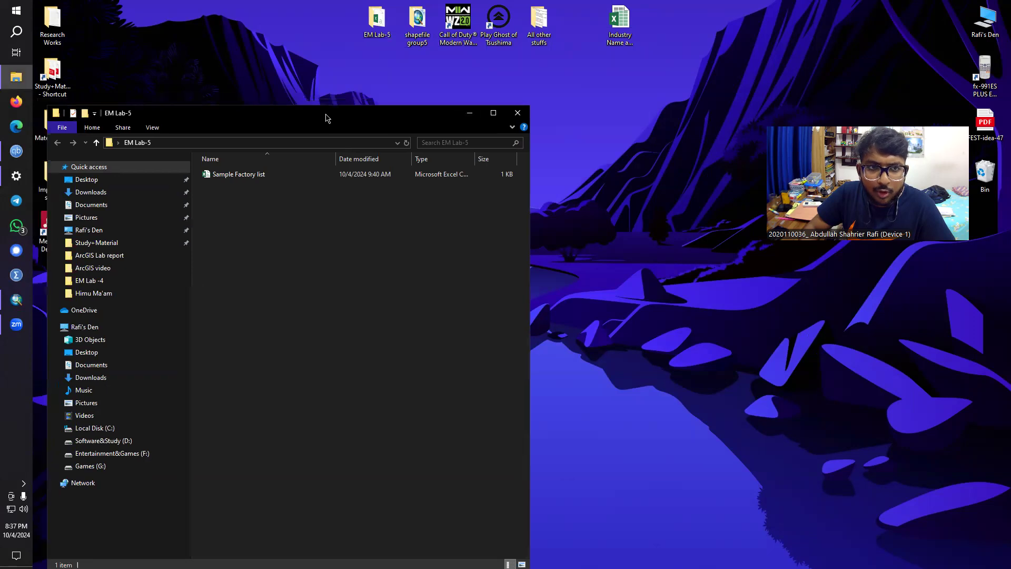
{"action": "left_click", "coordinate": [475, 115]}
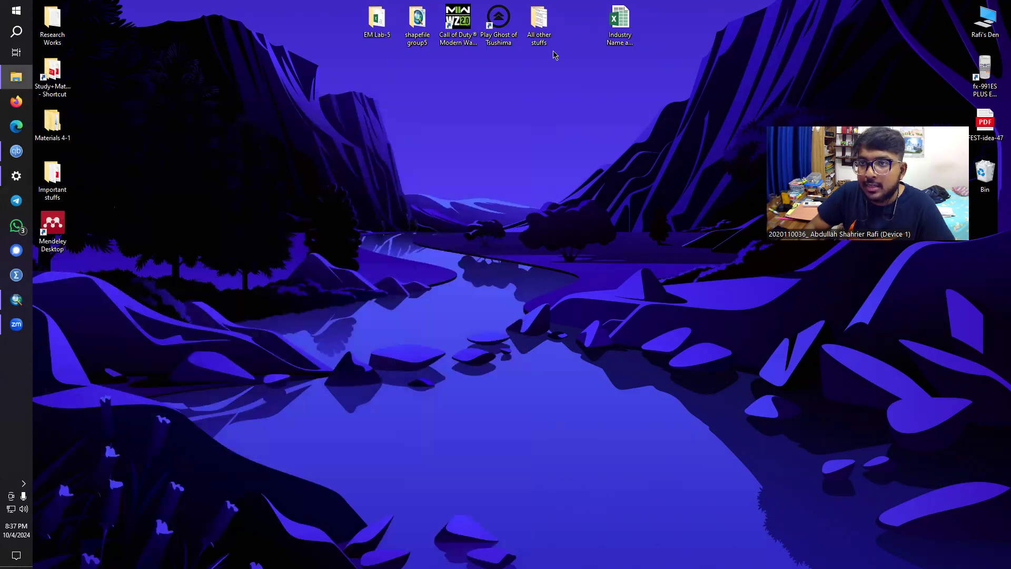
Step: Check the file type in the properties of the Industry Name and Location file on the desktop, and close the properties
{"action": "right_click", "coordinate": [617, 21]}
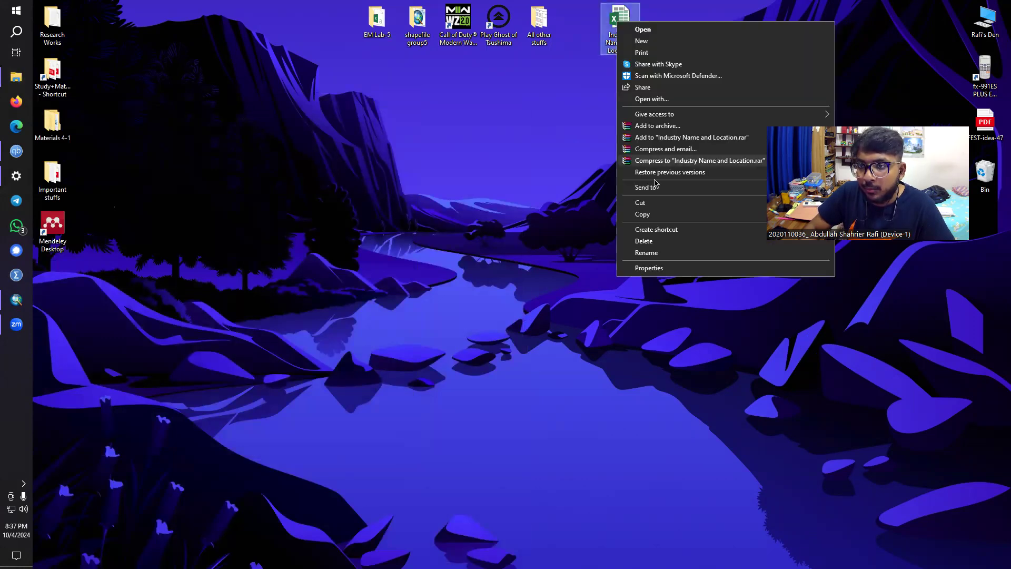
{"action": "left_click", "coordinate": [650, 268]}
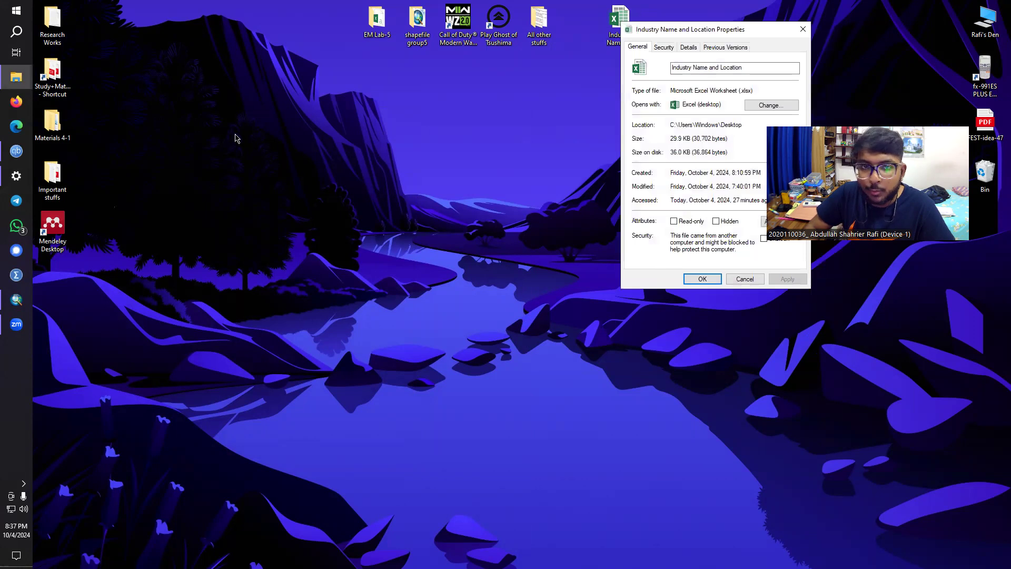
{"action": "left_click_drag", "start_coordinate": [269, 195], "coordinate": [245, 197]}
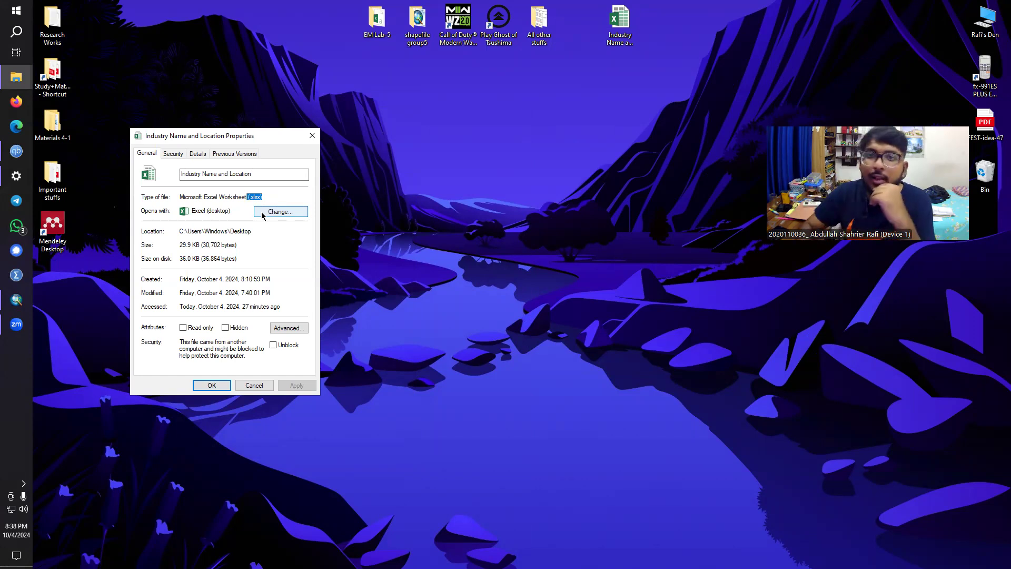
{"action": "left_click", "coordinate": [312, 136]}
Step: Check the file type in the properties of Sample Factory list in the EM Lab-5 folder, and minimize the folder
{"action": "double_click", "coordinate": [377, 24]}
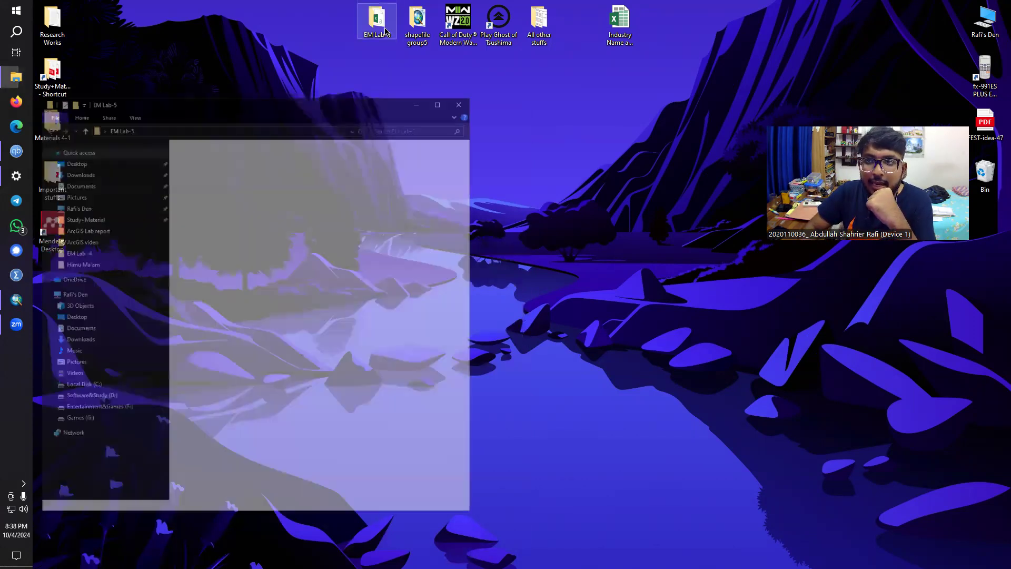
{"action": "left_click", "coordinate": [254, 174]}
{"action": "right_click", "coordinate": [255, 174]}
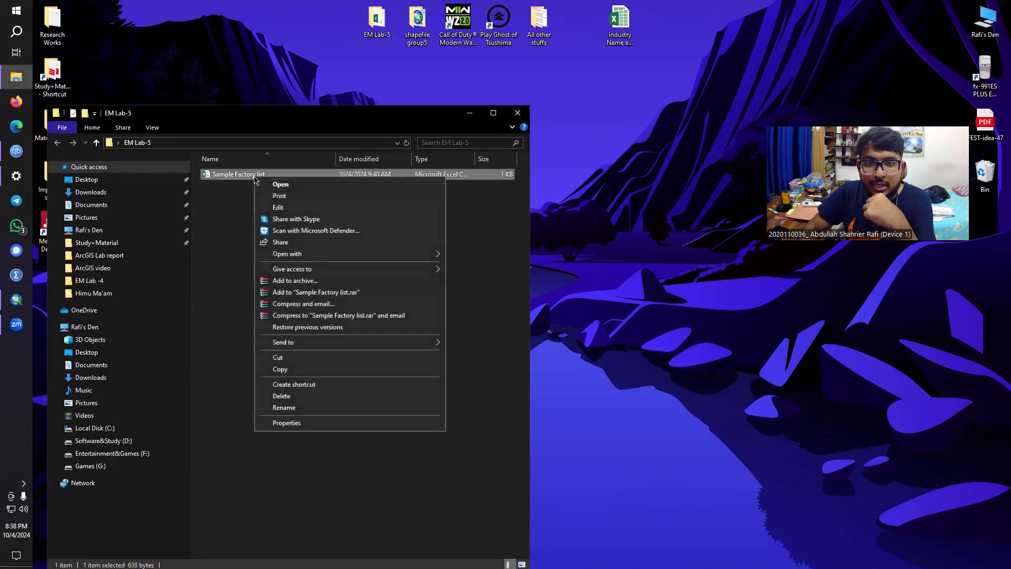
{"action": "left_click", "coordinate": [288, 421]}
{"action": "left_click_drag", "start_coordinate": [422, 248], "coordinate": [438, 247]}
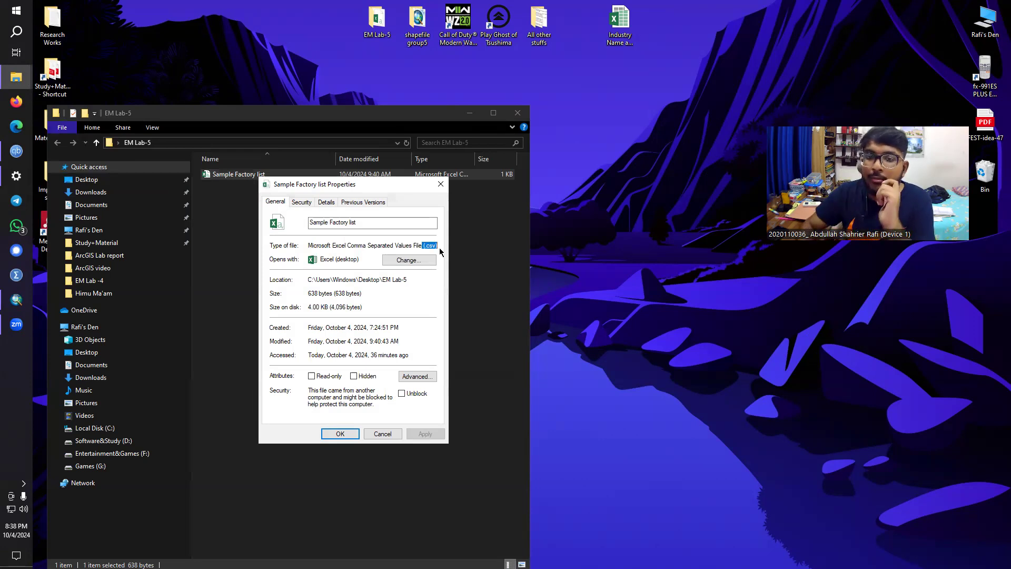
{"action": "left_click", "coordinate": [441, 184]}
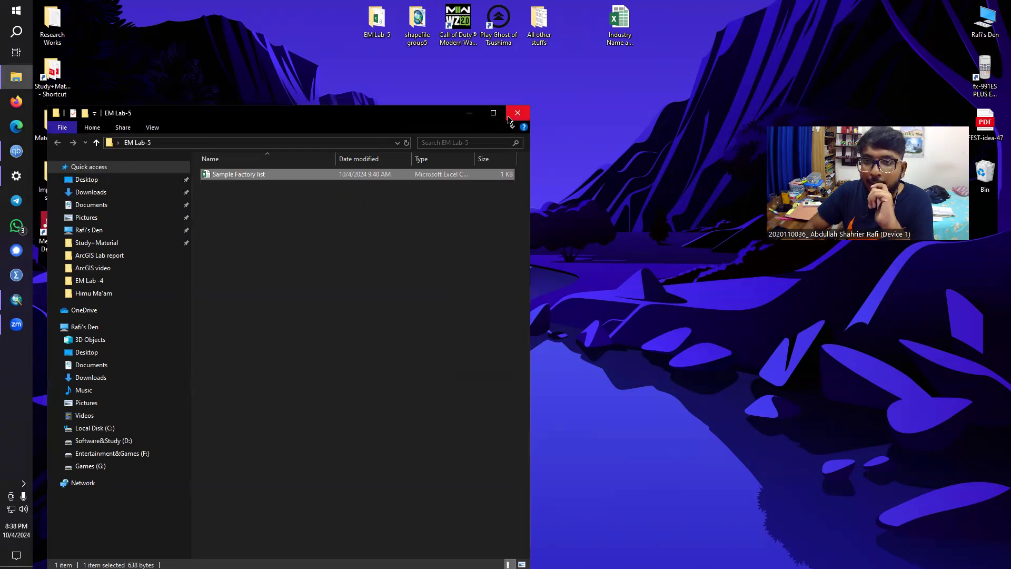
{"action": "left_click", "coordinate": [474, 115]}
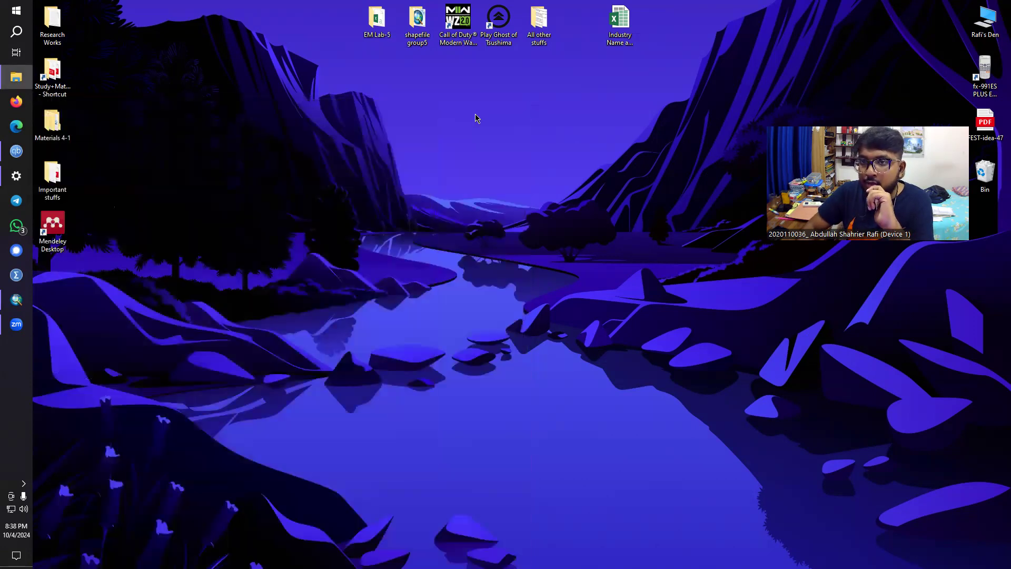
Step: Open the Industry Name and Location workbook from the desktop, dismiss the activation wizard and enable editing
{"action": "double_click", "coordinate": [621, 20]}
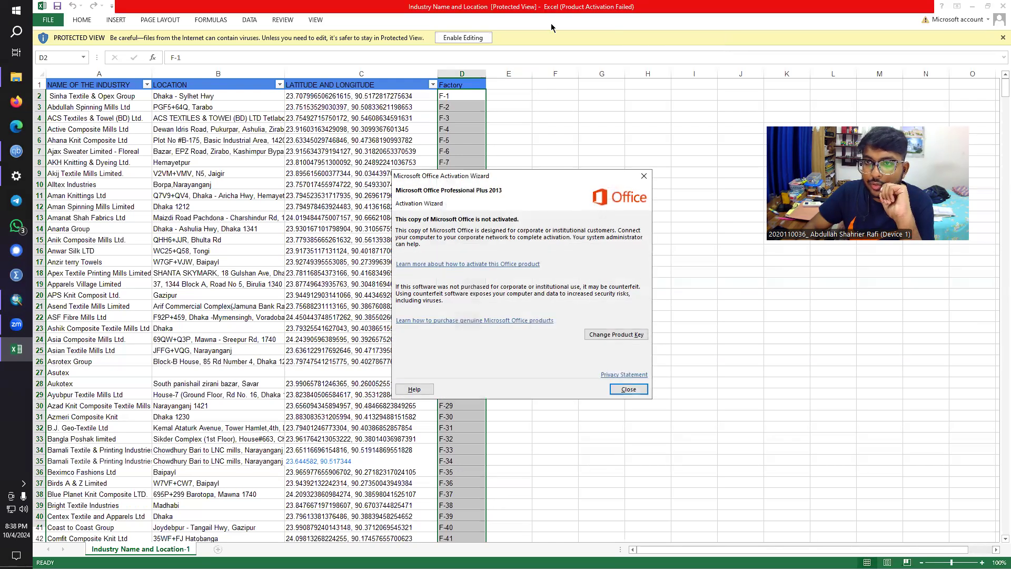
{"action": "key", "text": "Escape"}
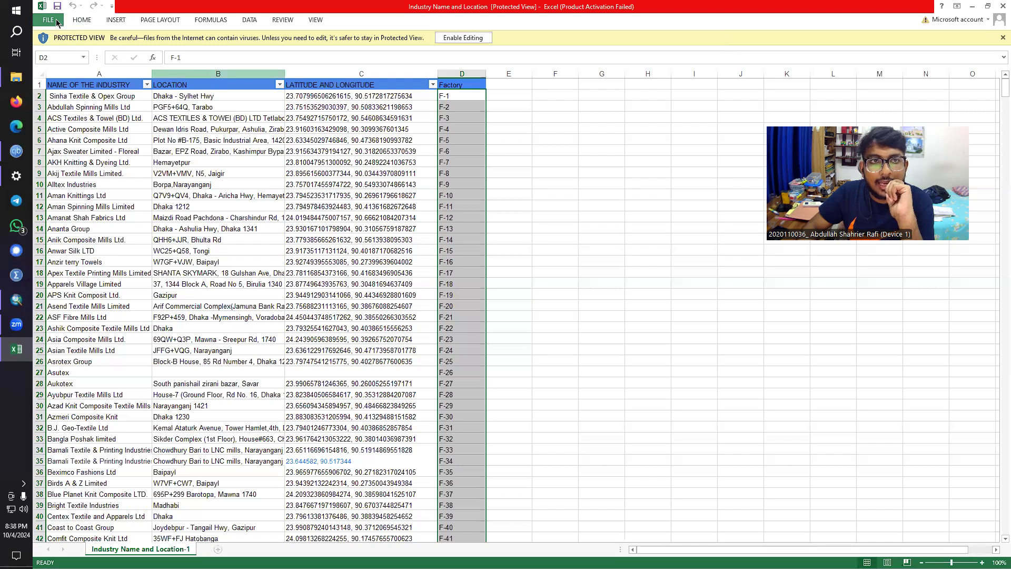
{"action": "left_click", "coordinate": [463, 37]}
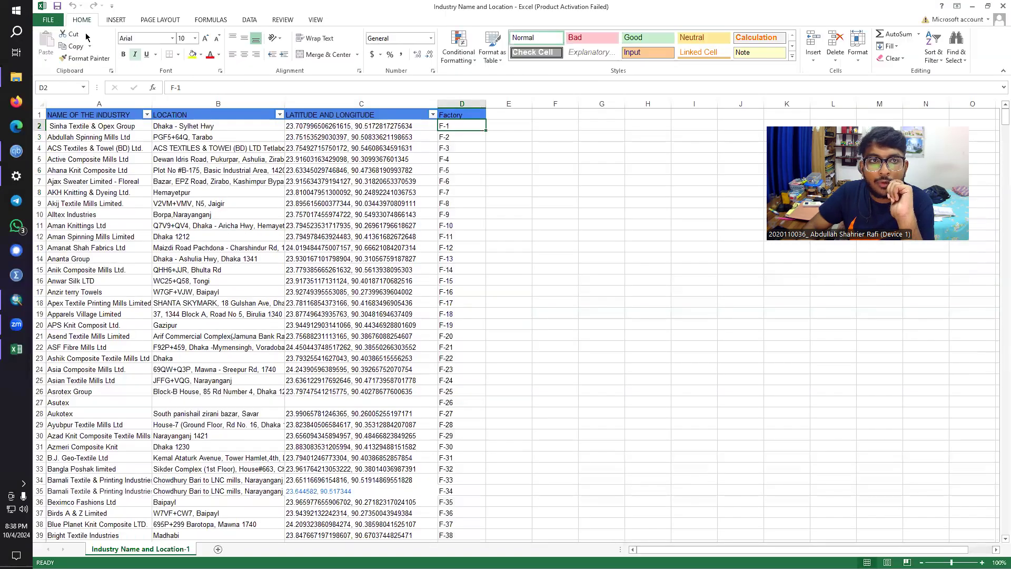
Step: Examine the file formats available for saving the workbook to the Desktop, cancel the save and close the workbook
{"action": "left_click", "coordinate": [47, 21]}
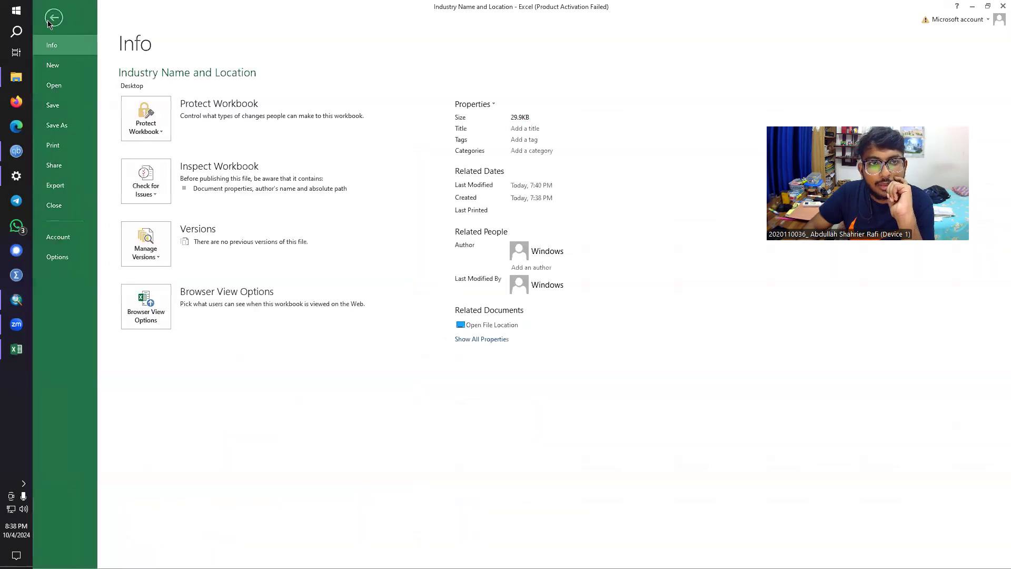
{"action": "left_click", "coordinate": [58, 125]}
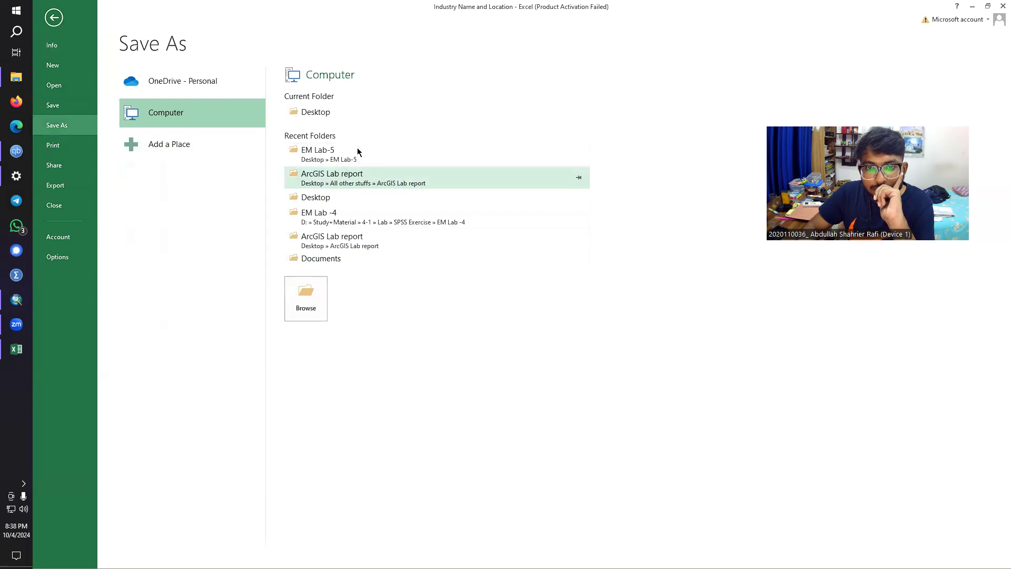
{"action": "left_click", "coordinate": [321, 113]}
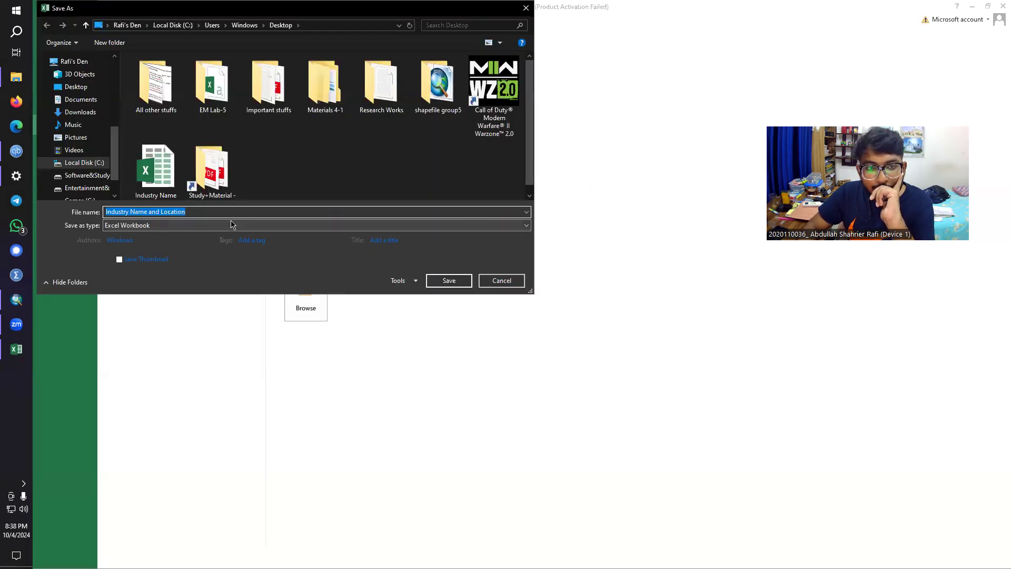
{"action": "left_click", "coordinate": [253, 226]}
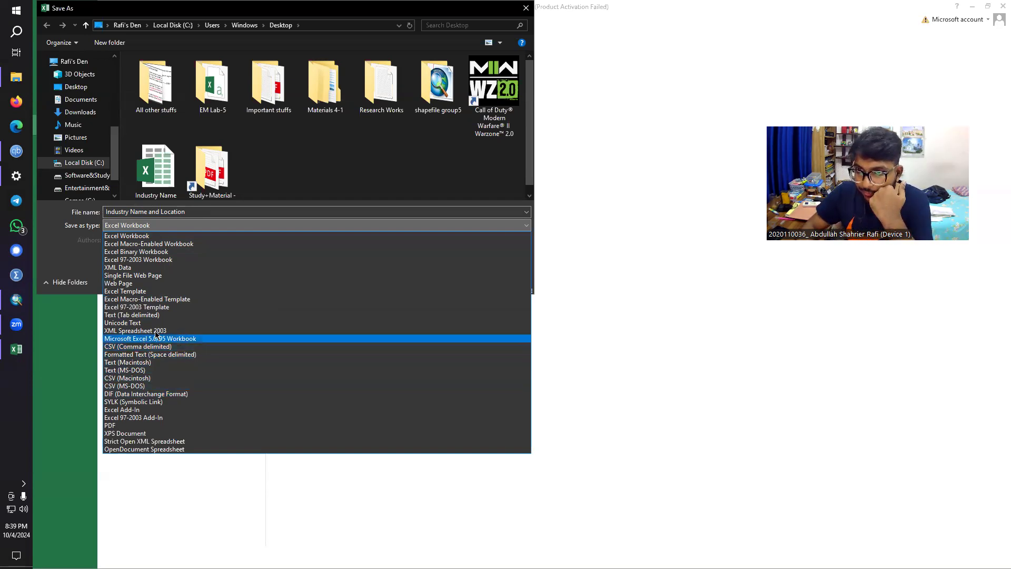
{"action": "left_click", "coordinate": [530, 8]}
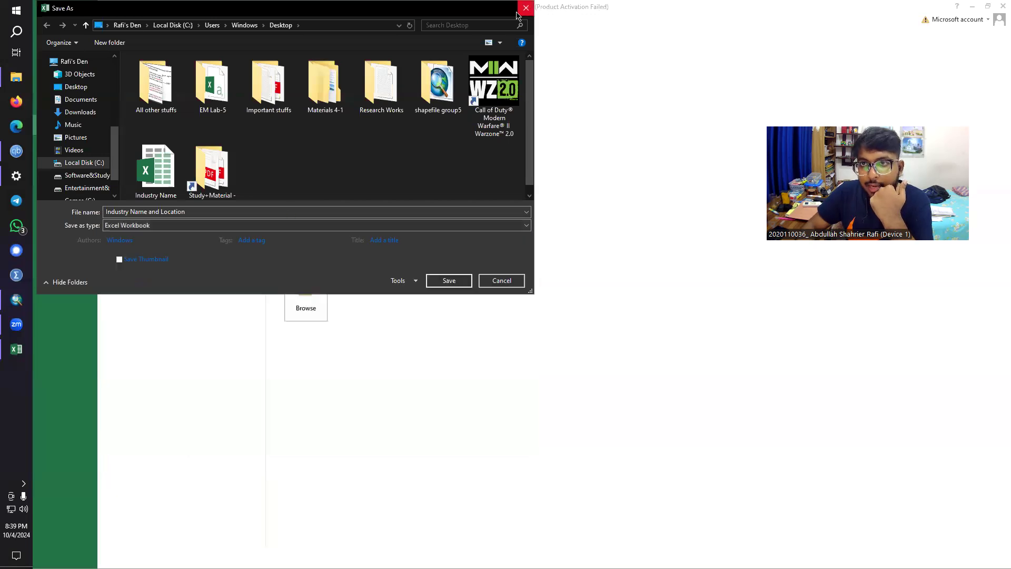
{"action": "left_click", "coordinate": [516, 281]}
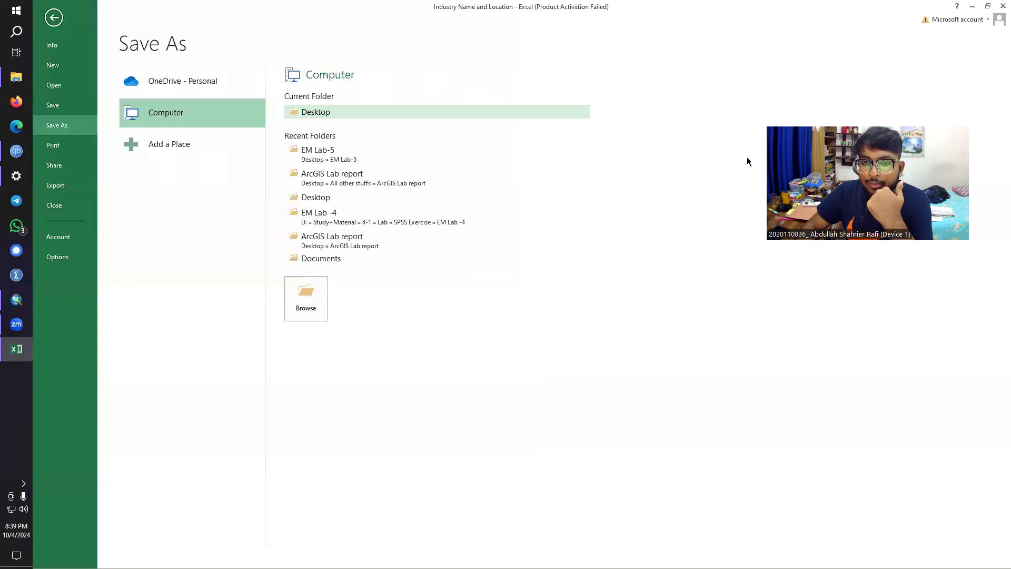
{"action": "left_click", "coordinate": [1001, 6]}
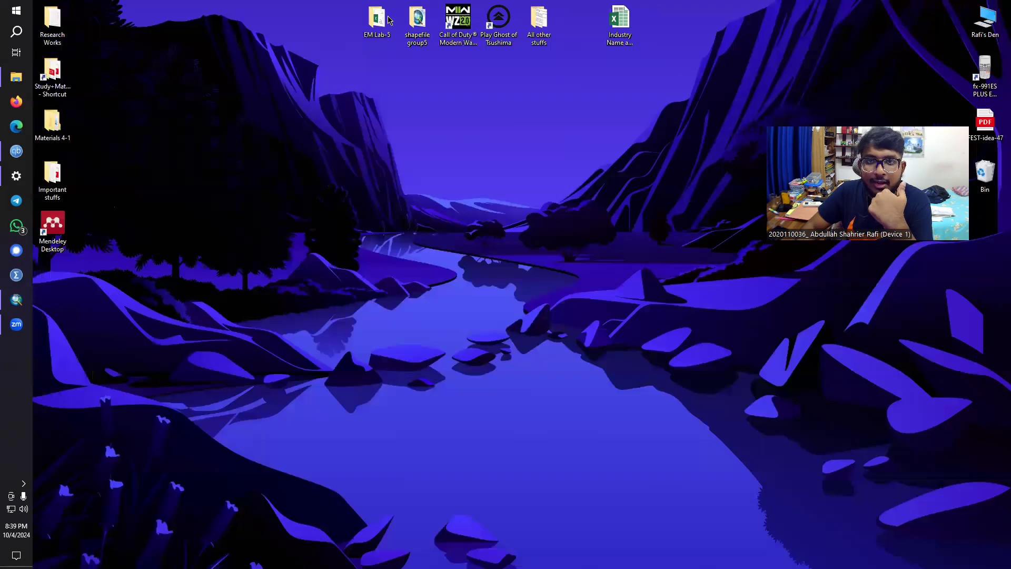
Step: View the factory data in Sample Factory list from EM Lab-5, close the file and folder, and switch back to ArcMap
{"action": "double_click", "coordinate": [377, 21]}
{"action": "double_click", "coordinate": [262, 177]}
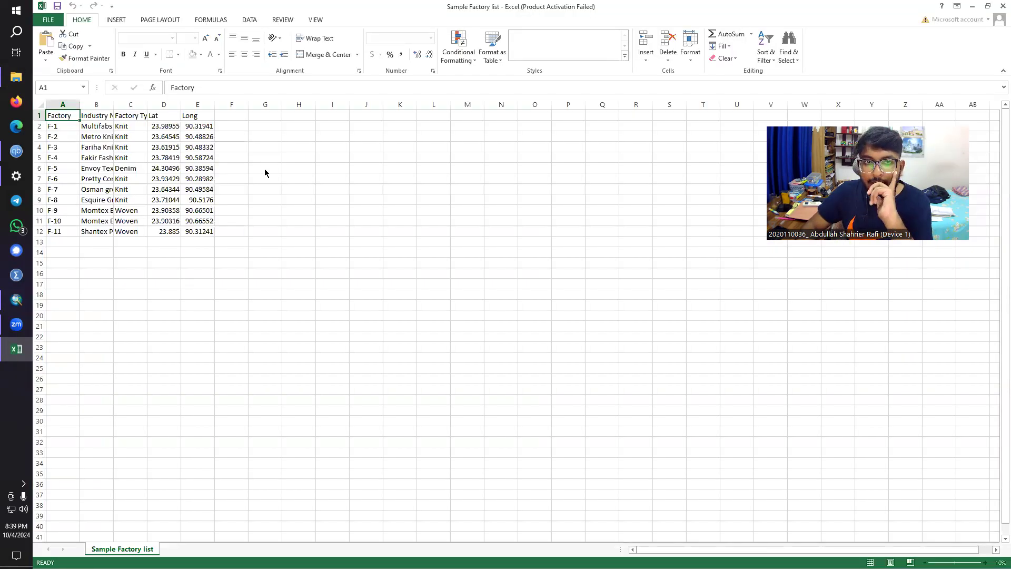
{"action": "left_click", "coordinate": [629, 388]}
{"action": "left_click", "coordinate": [1003, 6]}
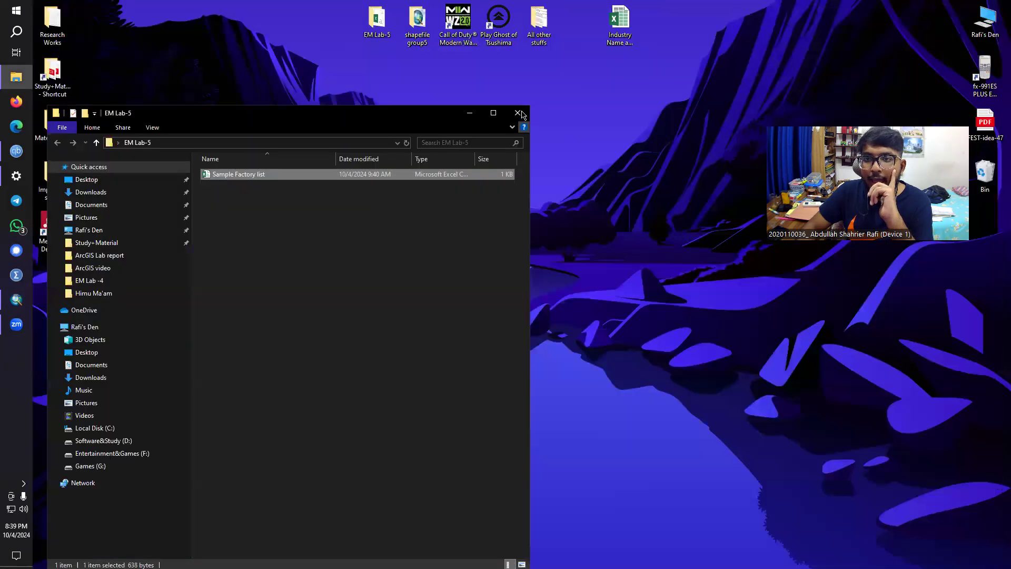
{"action": "left_click", "coordinate": [518, 114]}
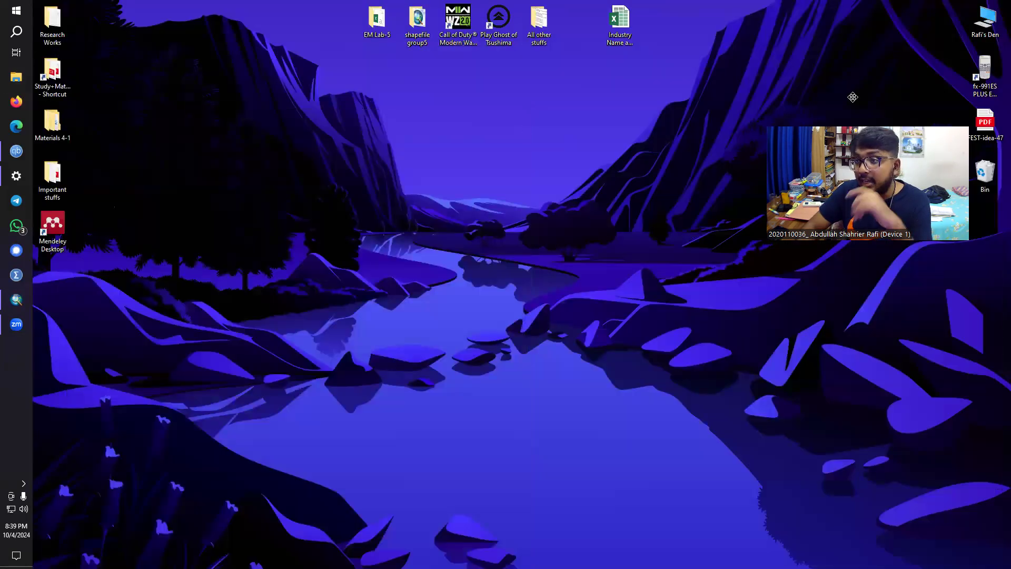
{"action": "left_click", "coordinate": [15, 302]}
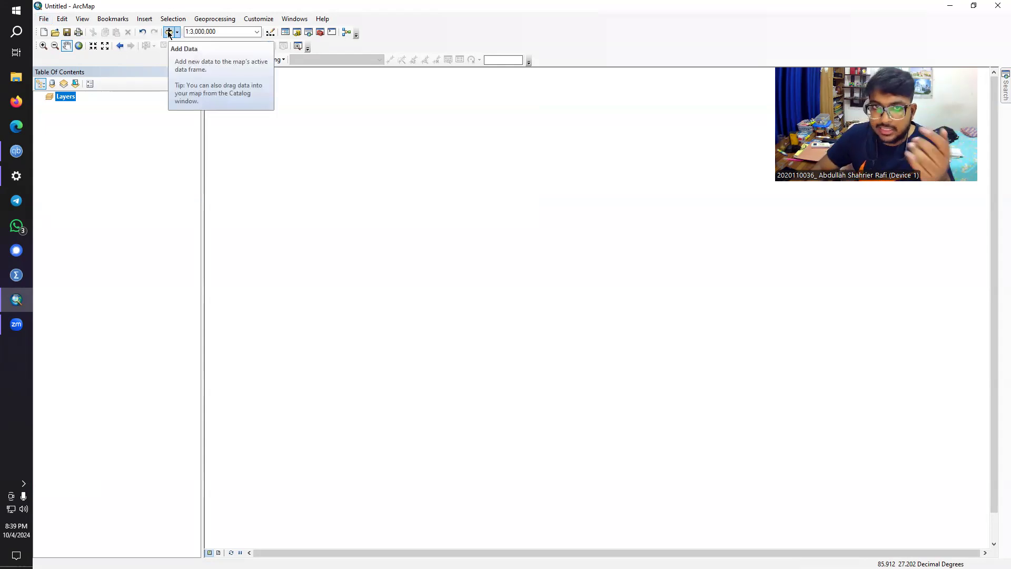
Step: Start adding XY data, connect to the EM Lab-5 desktop folder, and choose Sample Factory list.csv as the coordinate table
{"action": "left_click", "coordinate": [46, 22]}
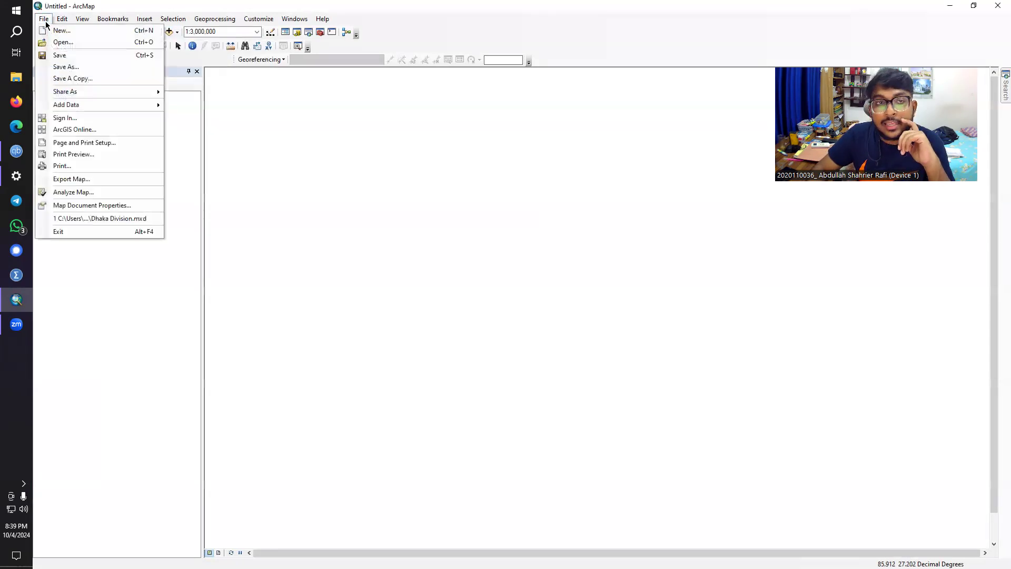
{"action": "mouse_move", "coordinate": [74, 110]}
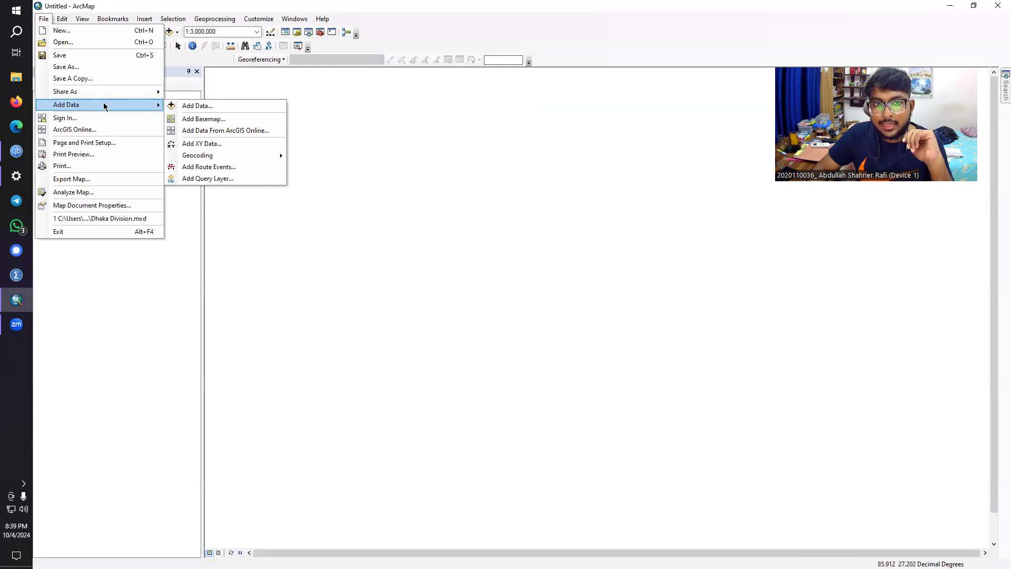
{"action": "left_click", "coordinate": [207, 144]}
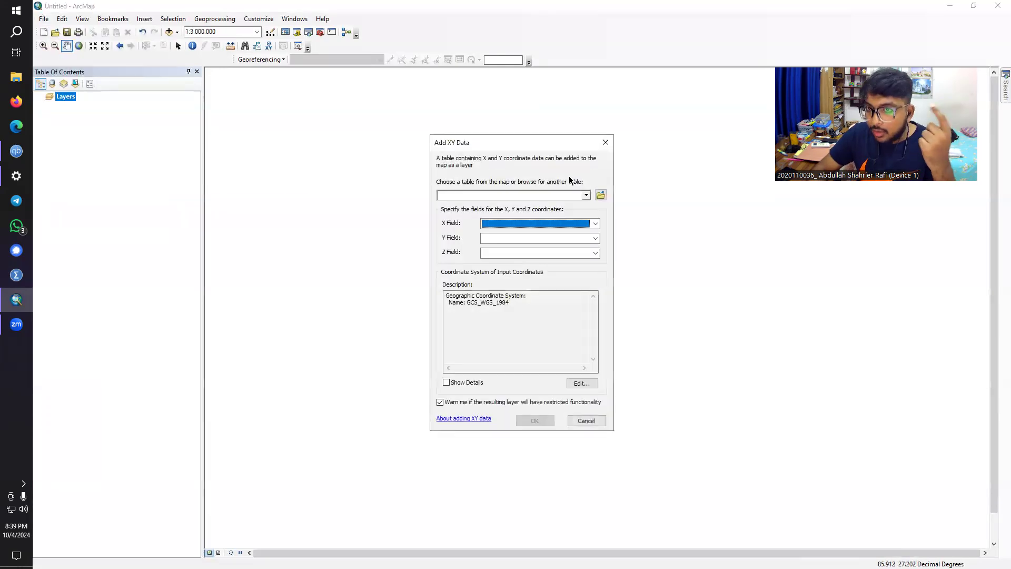
{"action": "left_click", "coordinate": [599, 197]}
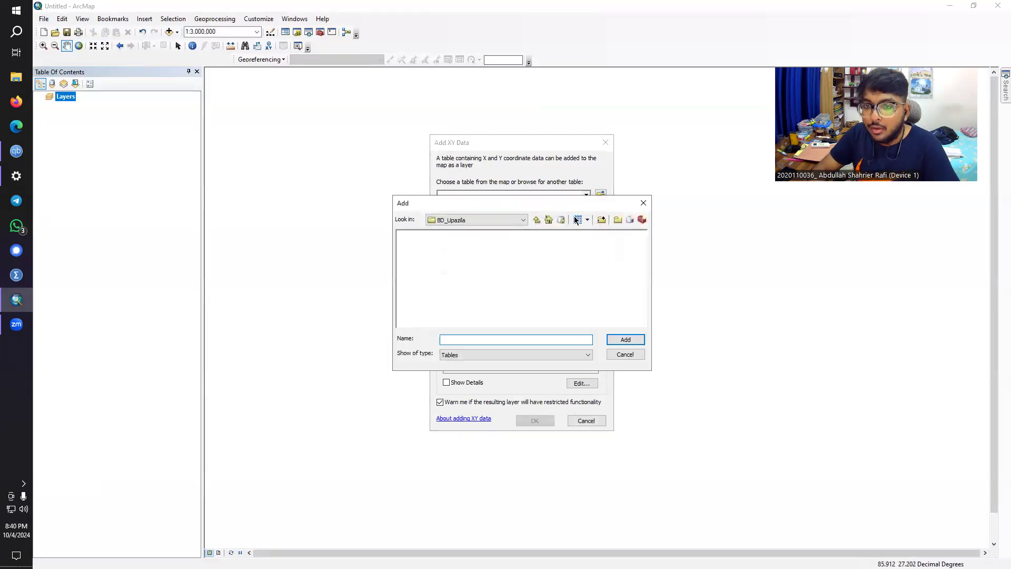
{"action": "left_click", "coordinate": [548, 220]}
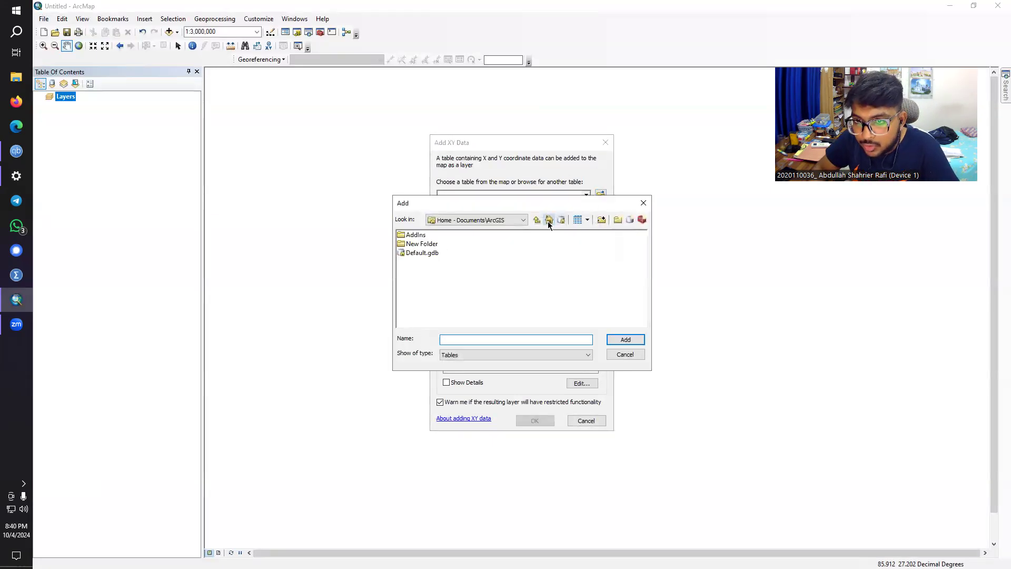
{"action": "left_click", "coordinate": [602, 220]}
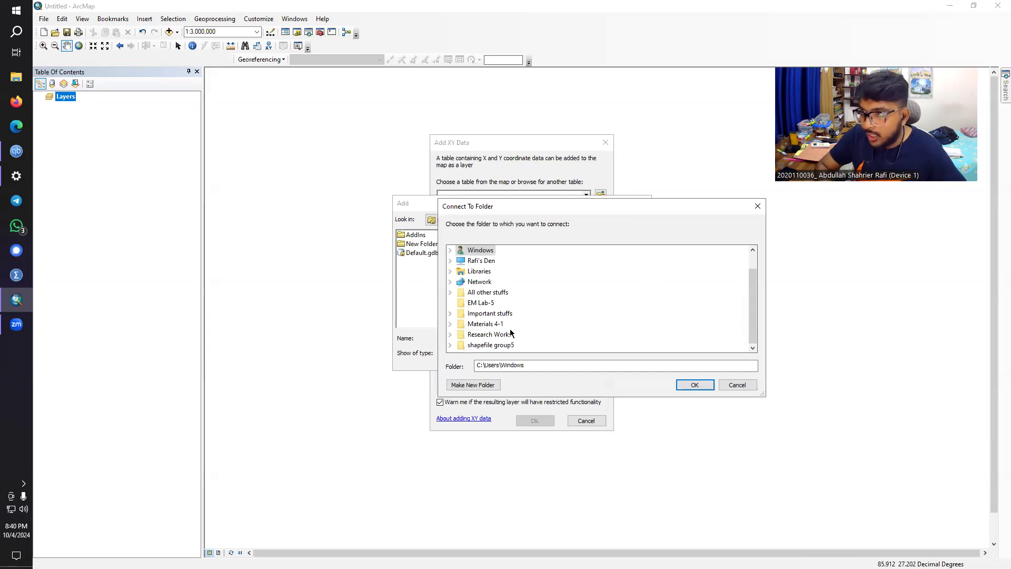
{"action": "left_click", "coordinate": [484, 303]}
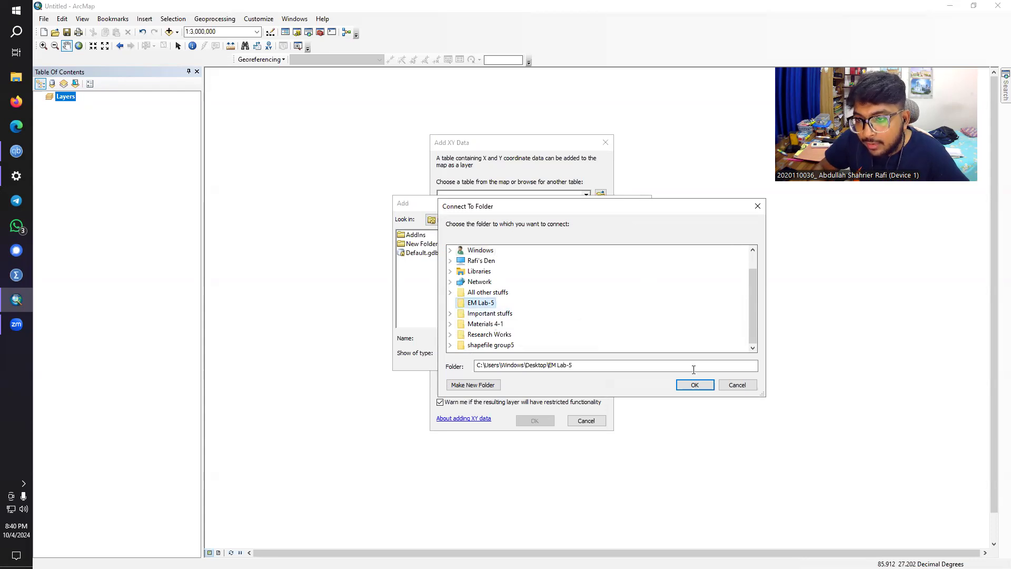
{"action": "left_click", "coordinate": [694, 384]}
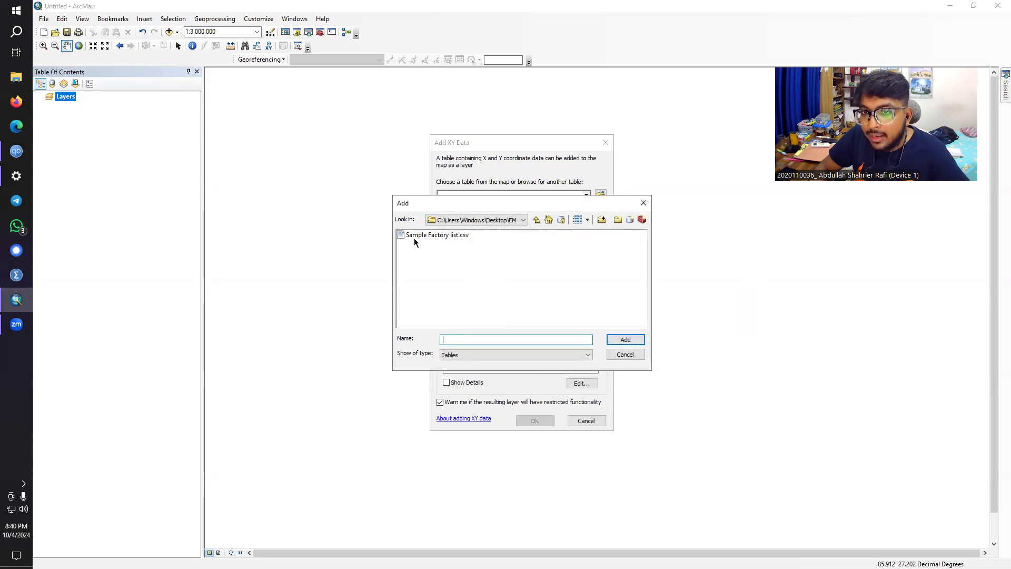
{"action": "left_click", "coordinate": [463, 236]}
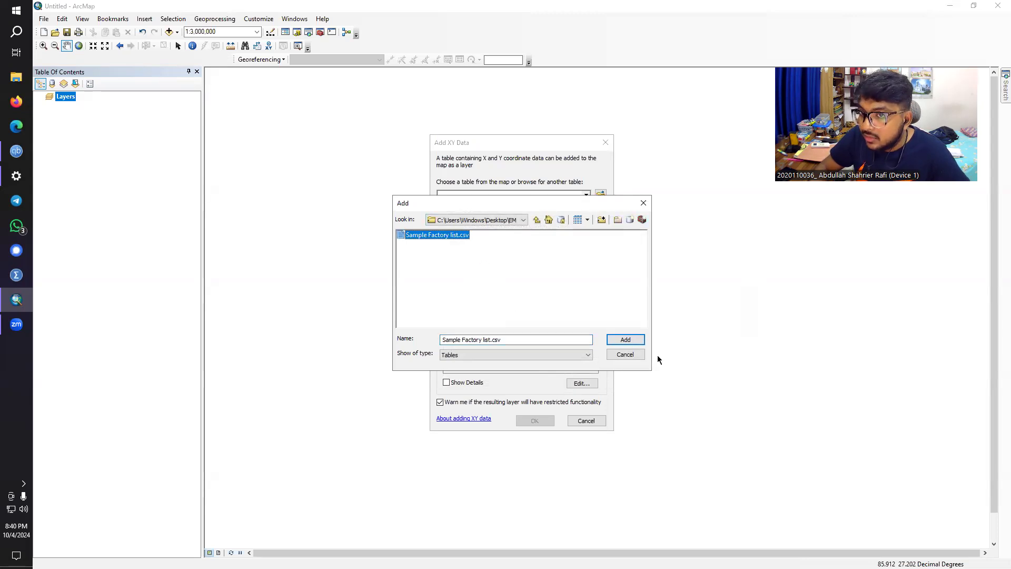
{"action": "left_click", "coordinate": [625, 340]}
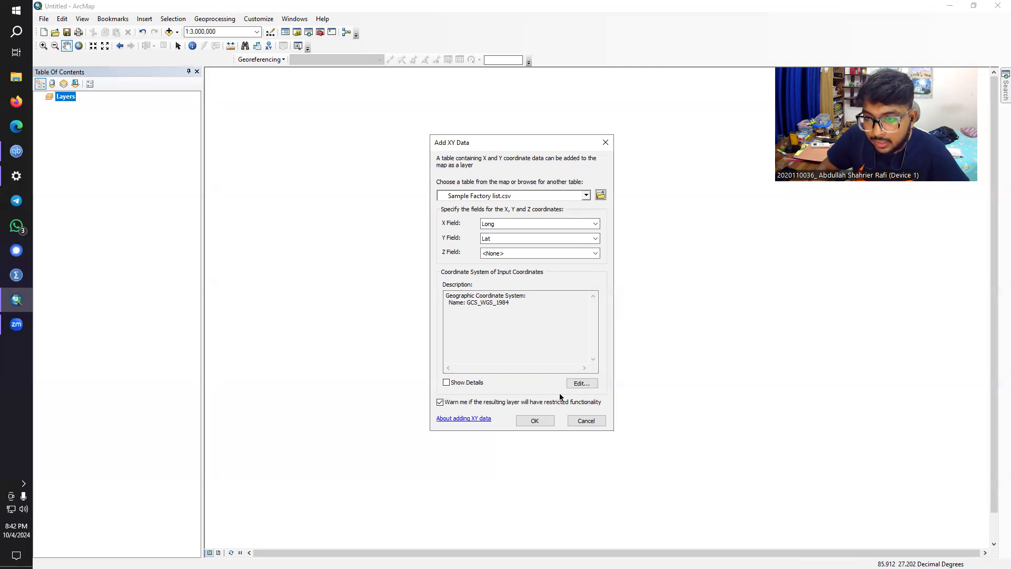
Step: Set the coordinate system of the input coordinates to WGS 1984 from the World group of Geographic Coordinate Systems
{"action": "left_click", "coordinate": [582, 384]}
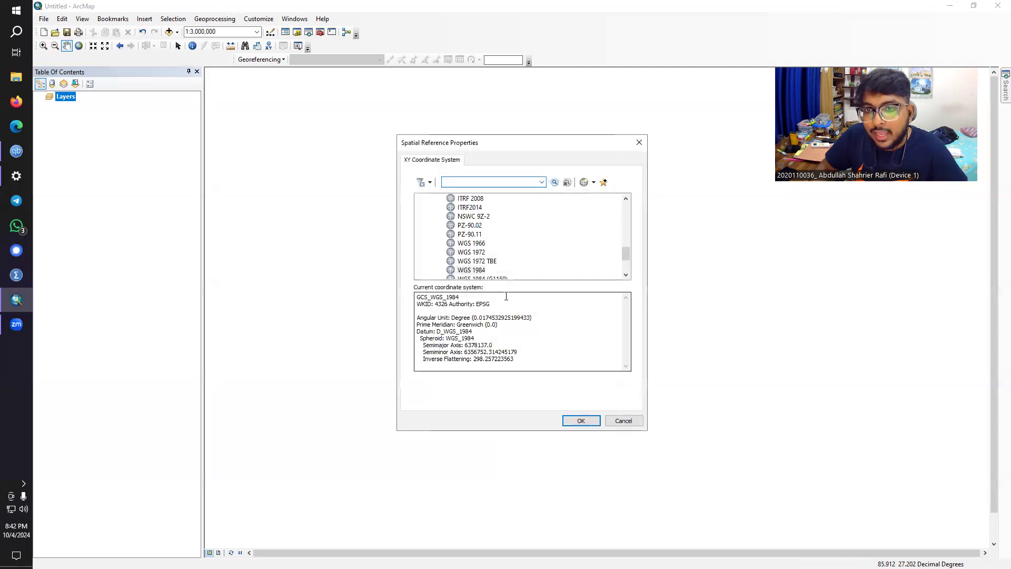
{"action": "scroll", "coordinate": [490, 252], "scroll_direction": "down", "scroll_amount": 3}
{"action": "scroll", "coordinate": [480, 252], "scroll_direction": "up", "scroll_amount": 7}
{"action": "scroll", "coordinate": [480, 251], "scroll_direction": "up", "scroll_amount": 10}
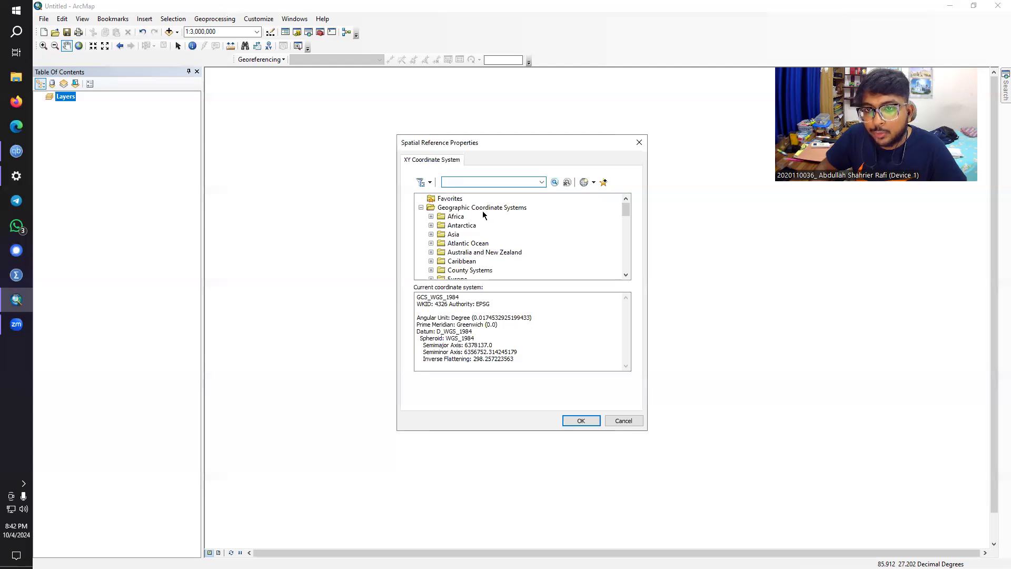
{"action": "double_click", "coordinate": [509, 208]}
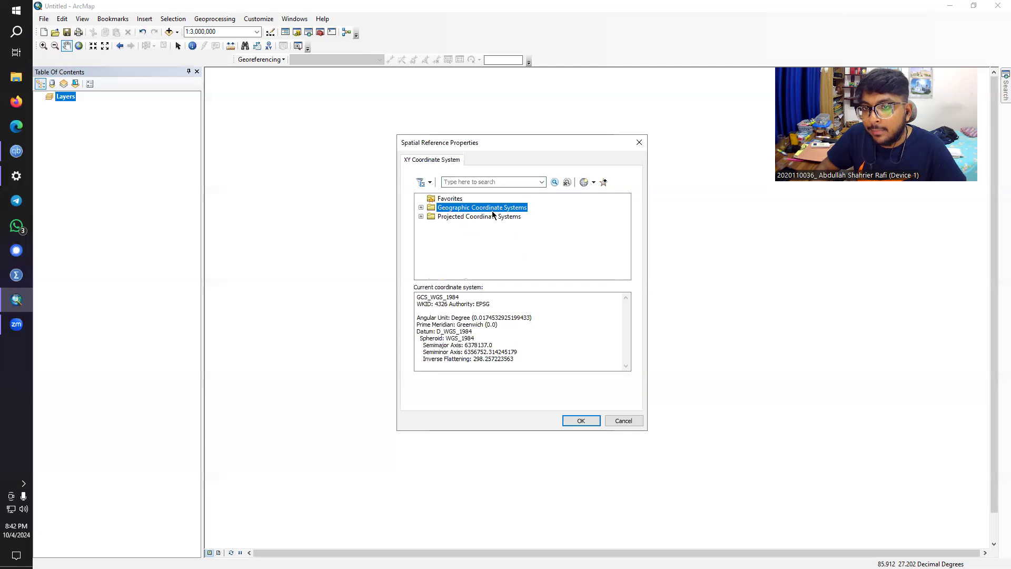
{"action": "double_click", "coordinate": [495, 208]}
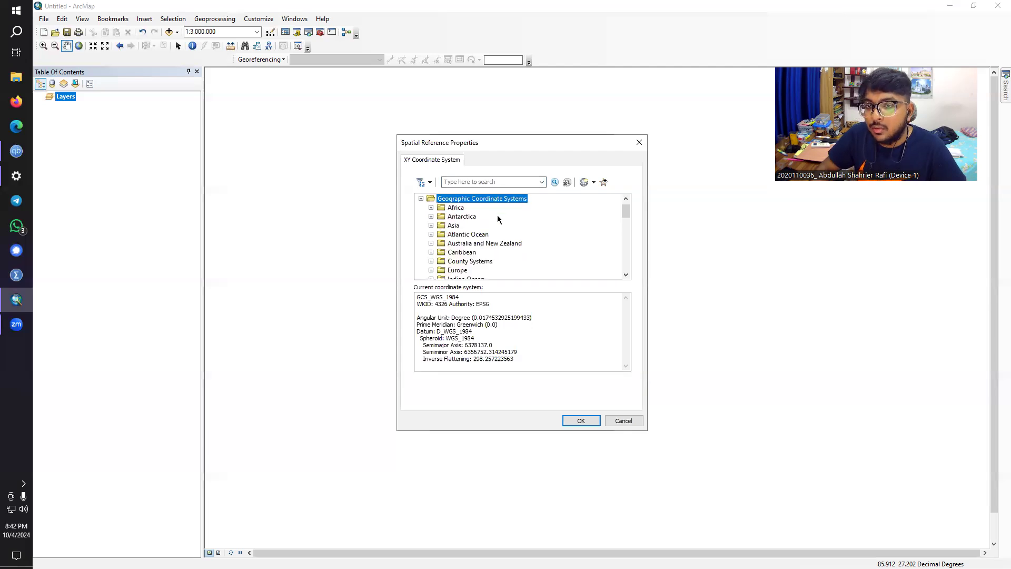
{"action": "scroll", "coordinate": [497, 216], "scroll_direction": "down", "scroll_amount": 4}
{"action": "double_click", "coordinate": [449, 243]}
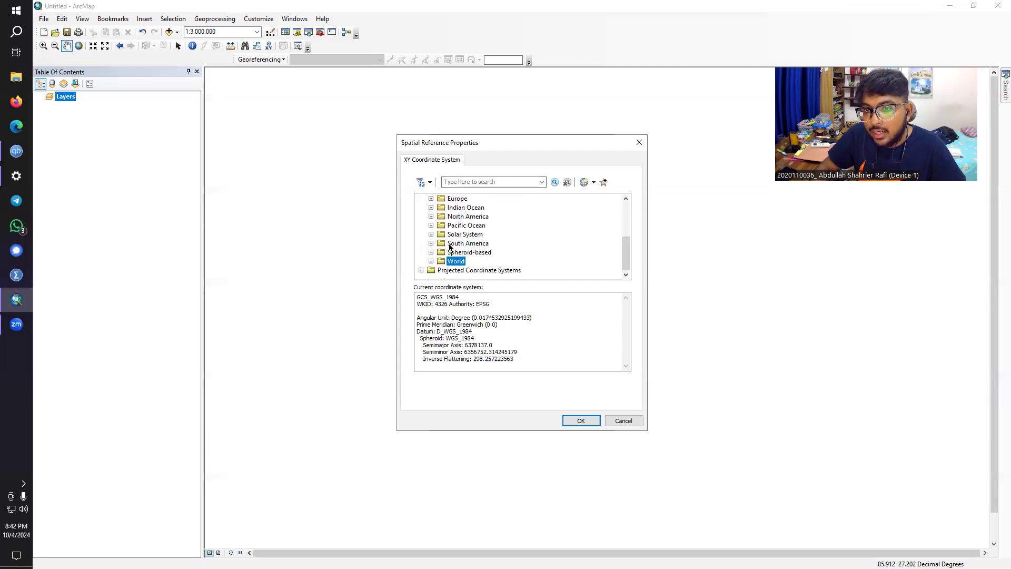
{"action": "double_click", "coordinate": [457, 260]}
{"action": "scroll", "coordinate": [501, 257], "scroll_direction": "down", "scroll_amount": 5}
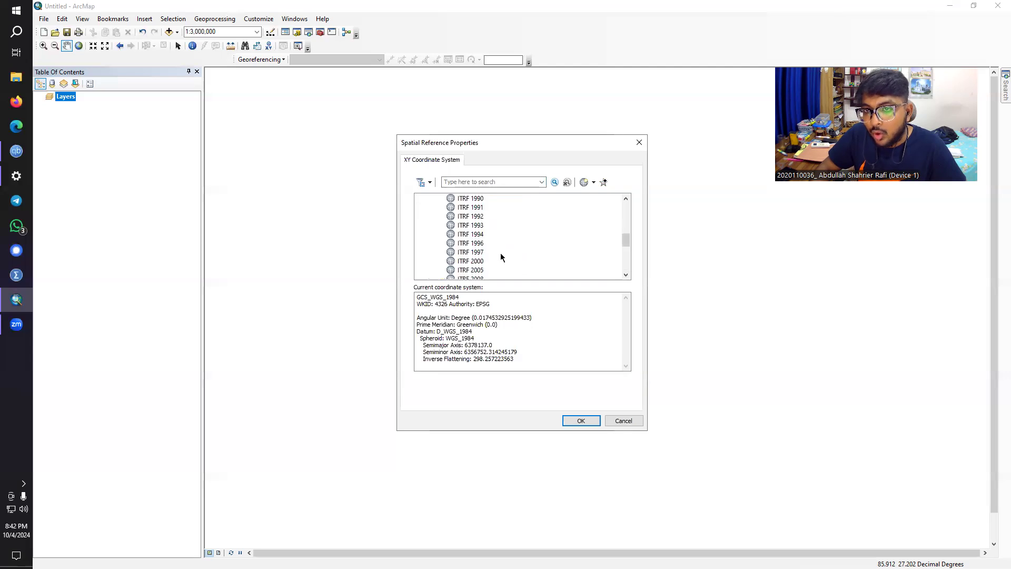
{"action": "scroll", "coordinate": [501, 257], "scroll_direction": "up", "scroll_amount": 5}
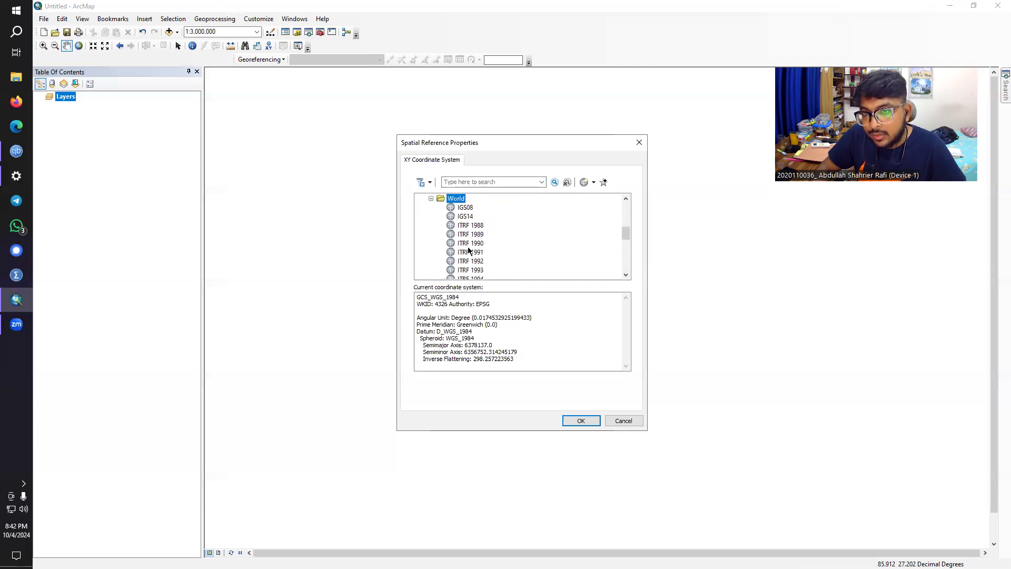
{"action": "scroll", "coordinate": [469, 258], "scroll_direction": "down", "scroll_amount": 5}
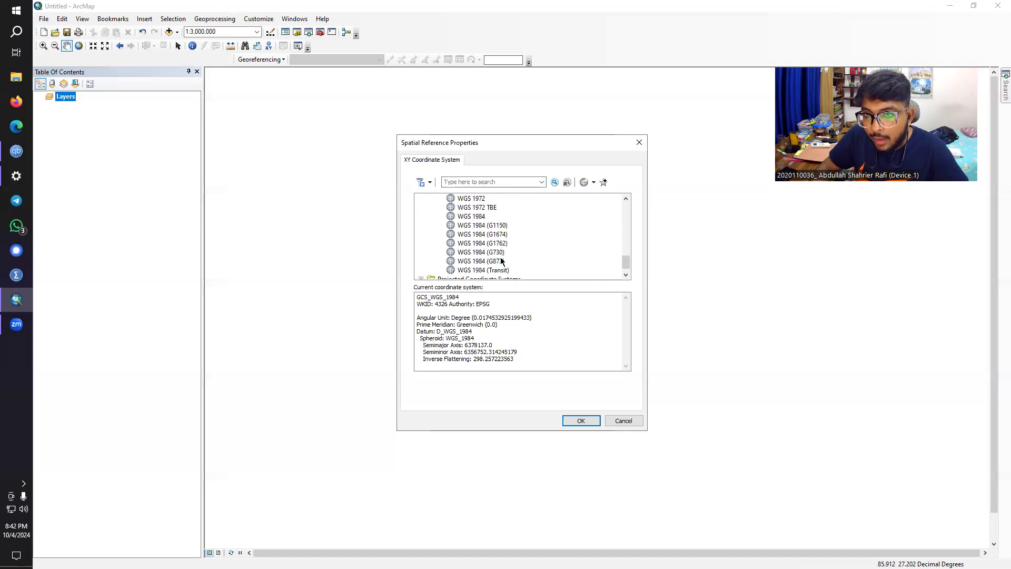
{"action": "left_click", "coordinate": [476, 218]}
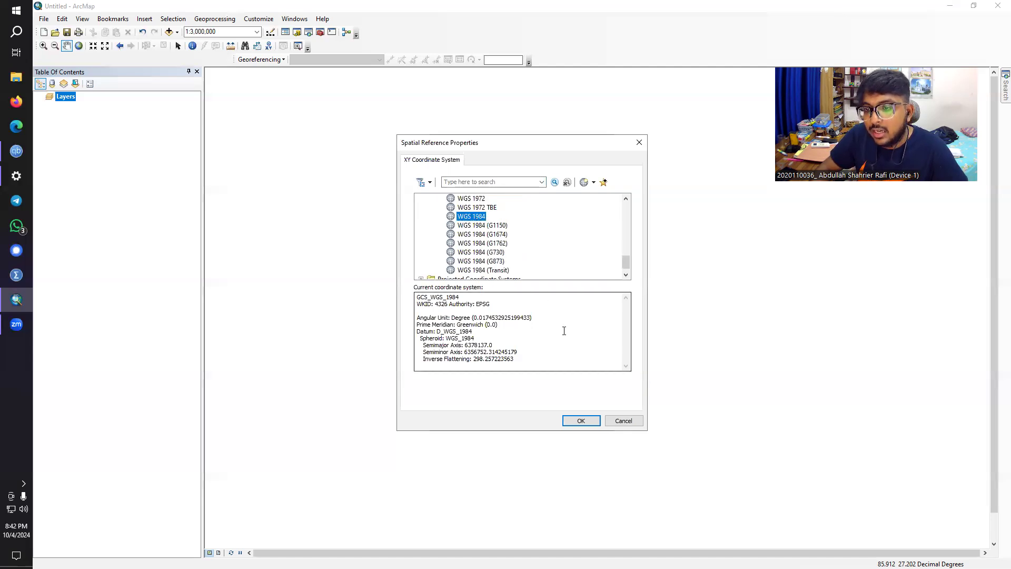
{"action": "left_click", "coordinate": [572, 423]}
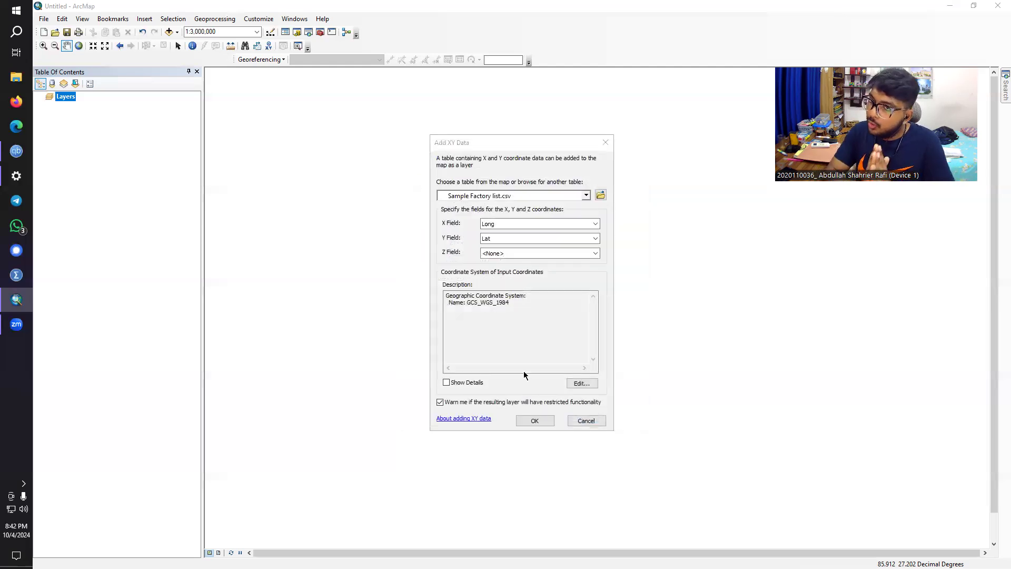
Step: Add the Sample Factory list.csv locations to the map as points, using Long for X and Lat for Y
{"action": "left_click", "coordinate": [535, 420]}
{"action": "left_click", "coordinate": [562, 346]}
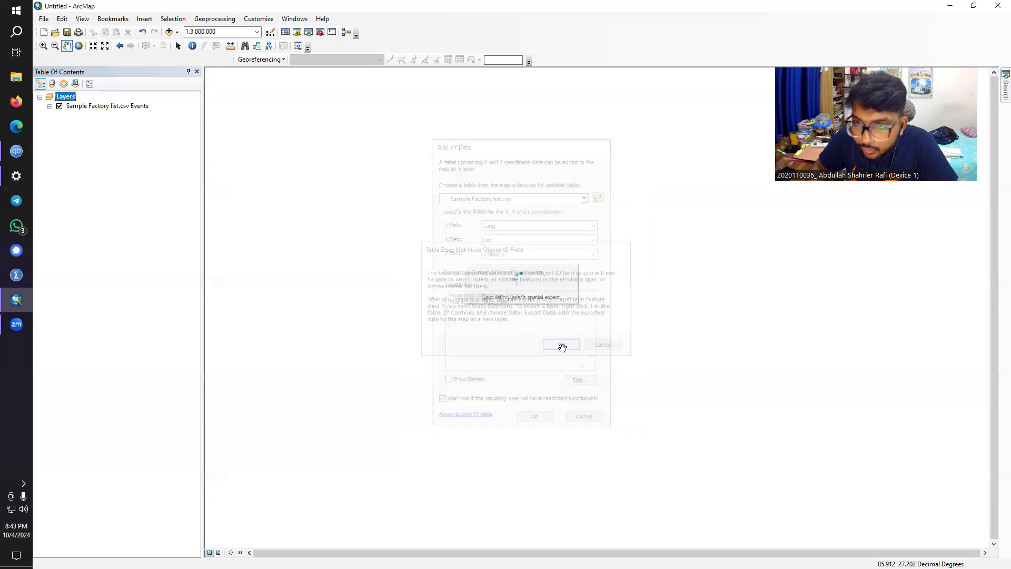
{"action": "scroll", "coordinate": [582, 341], "scroll_direction": "down", "scroll_amount": 1}
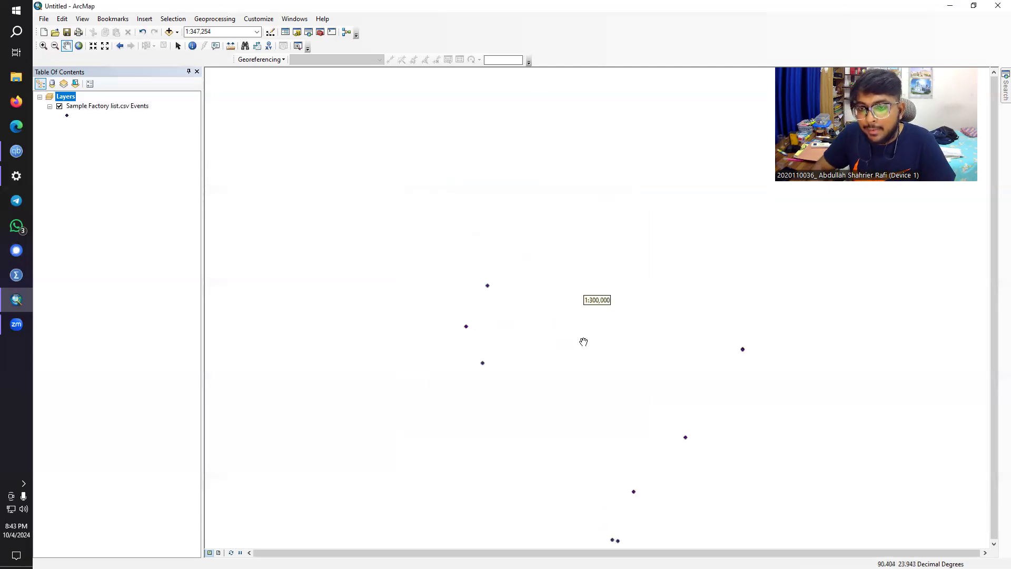
{"action": "scroll", "coordinate": [582, 341], "scroll_direction": "up", "scroll_amount": 1}
{"action": "scroll", "coordinate": [617, 353], "scroll_direction": "up", "scroll_amount": 1}
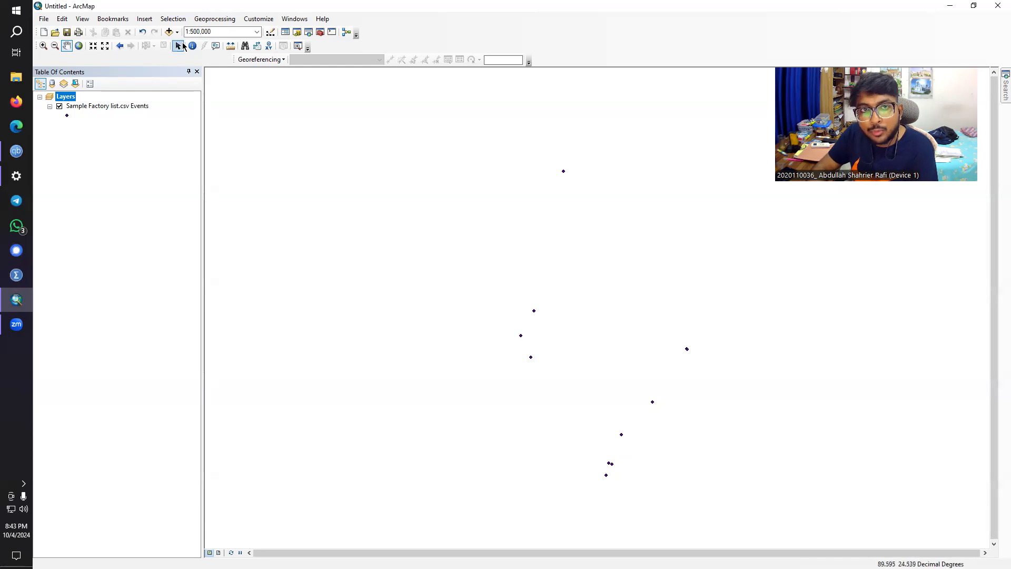
Step: Add the district shapefile bgd_admbnda_adm2_bbs_20180410.shp from the BD-DIst folder in shapefile group5 to the map
{"action": "left_click", "coordinate": [170, 32]}
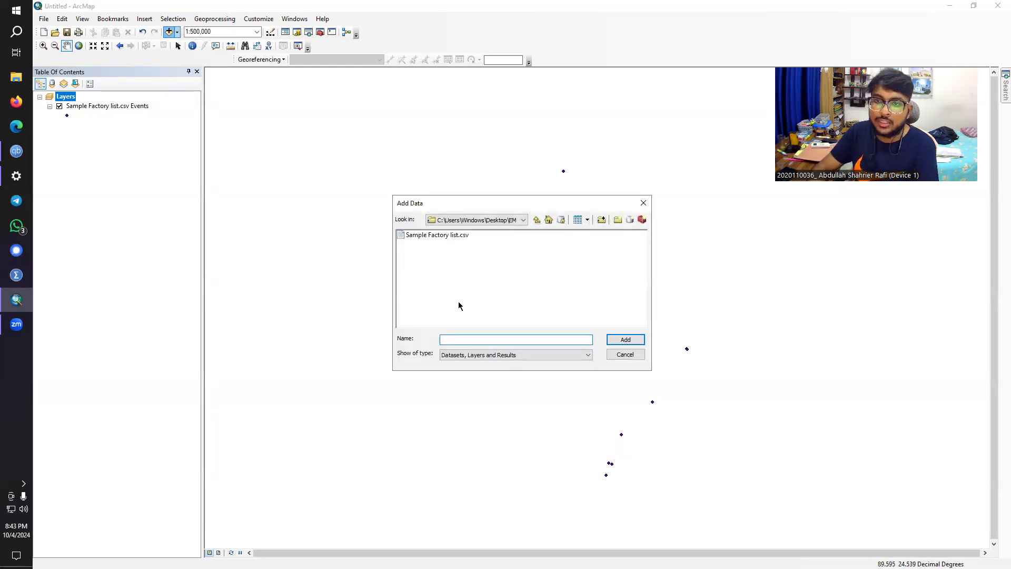
{"action": "left_click", "coordinate": [536, 220]}
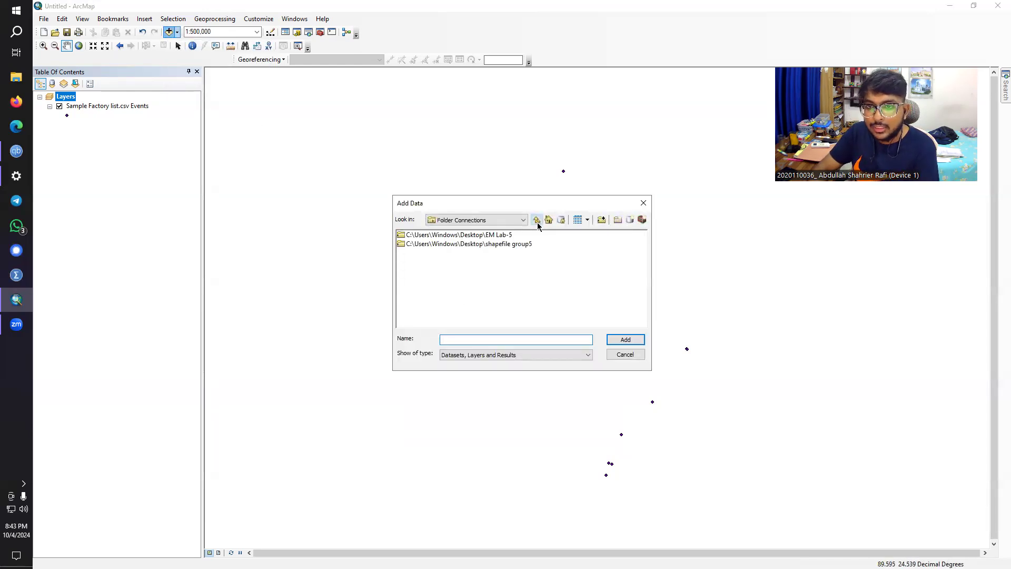
{"action": "double_click", "coordinate": [506, 245]}
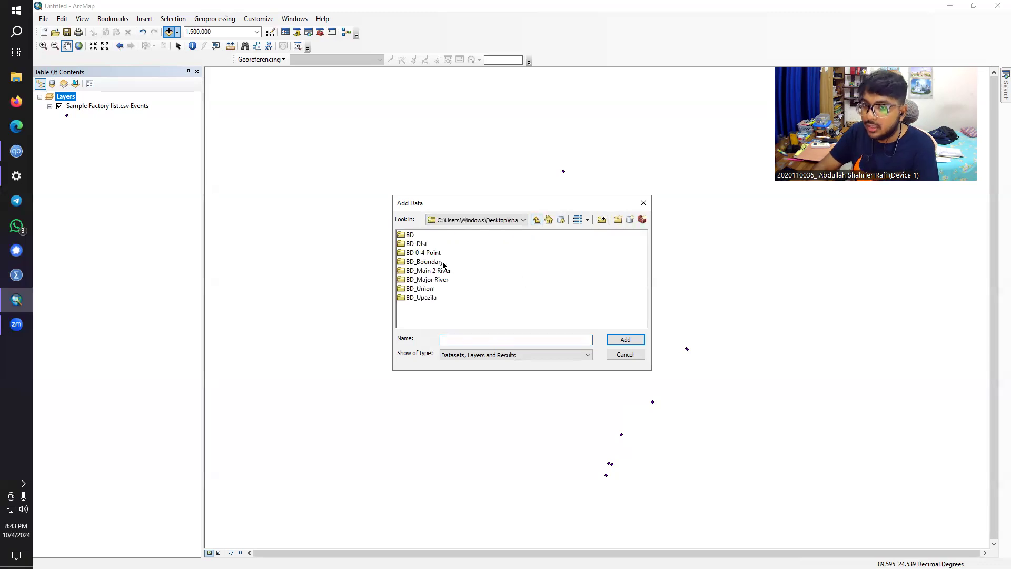
{"action": "left_click", "coordinate": [417, 244]}
{"action": "double_click", "coordinate": [417, 245]}
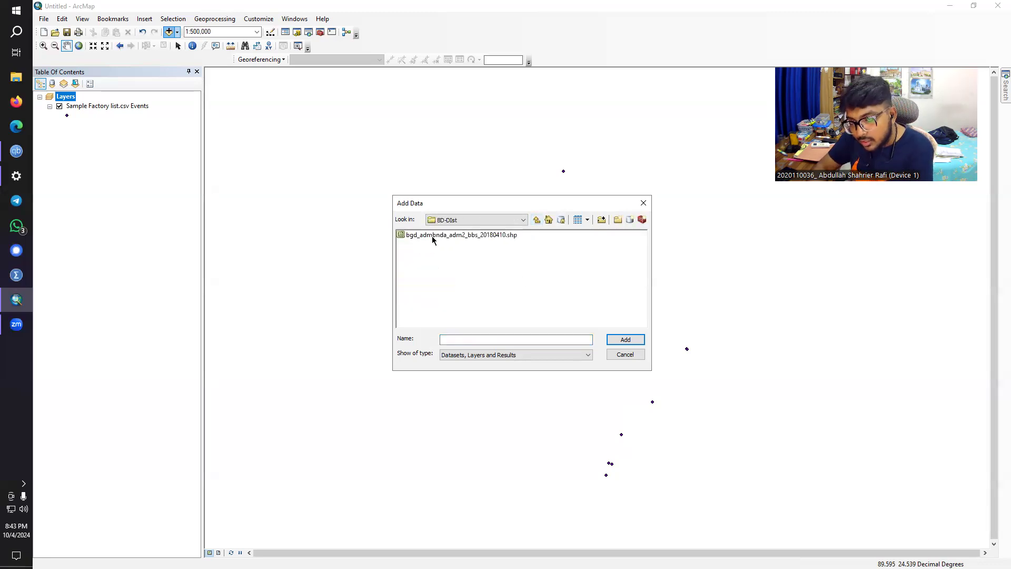
{"action": "left_click", "coordinate": [433, 236]}
{"action": "left_click", "coordinate": [625, 342]}
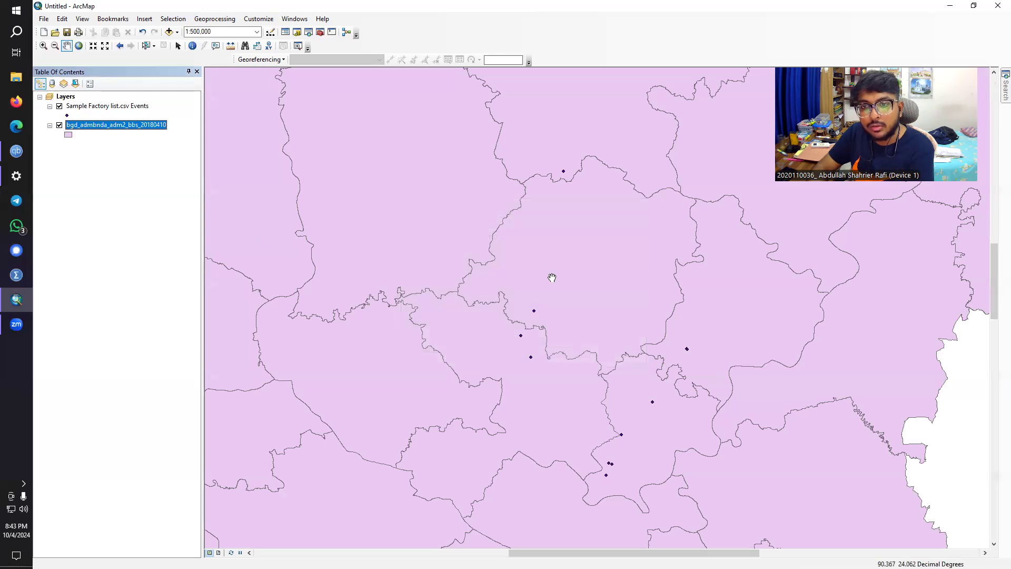
Step: Open the Catalog window to access the folder connections and toolboxes
{"action": "scroll", "coordinate": [479, 250], "scroll_direction": "up", "scroll_amount": 3}
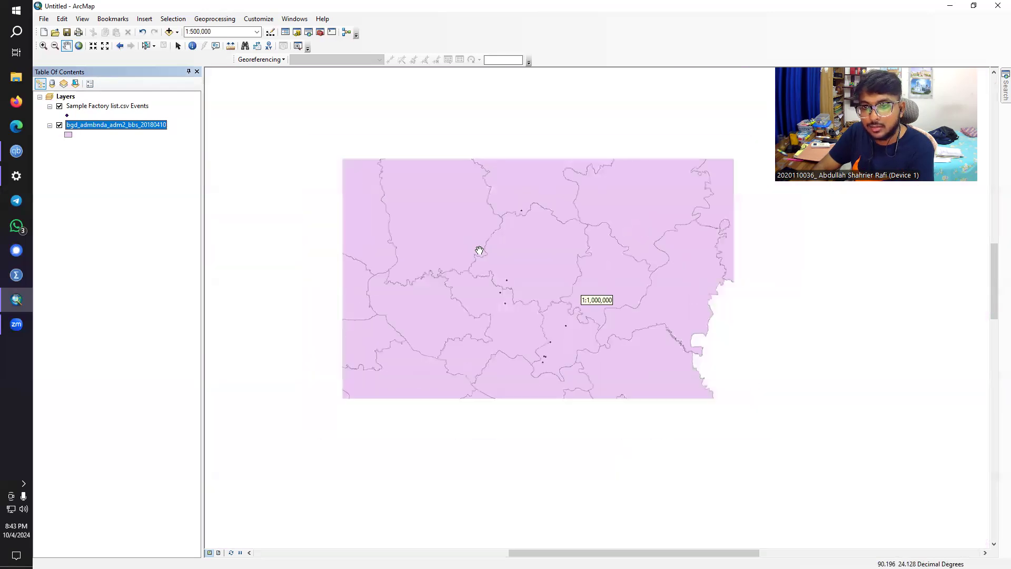
{"action": "scroll", "coordinate": [479, 250], "scroll_direction": "up", "scroll_amount": 3}
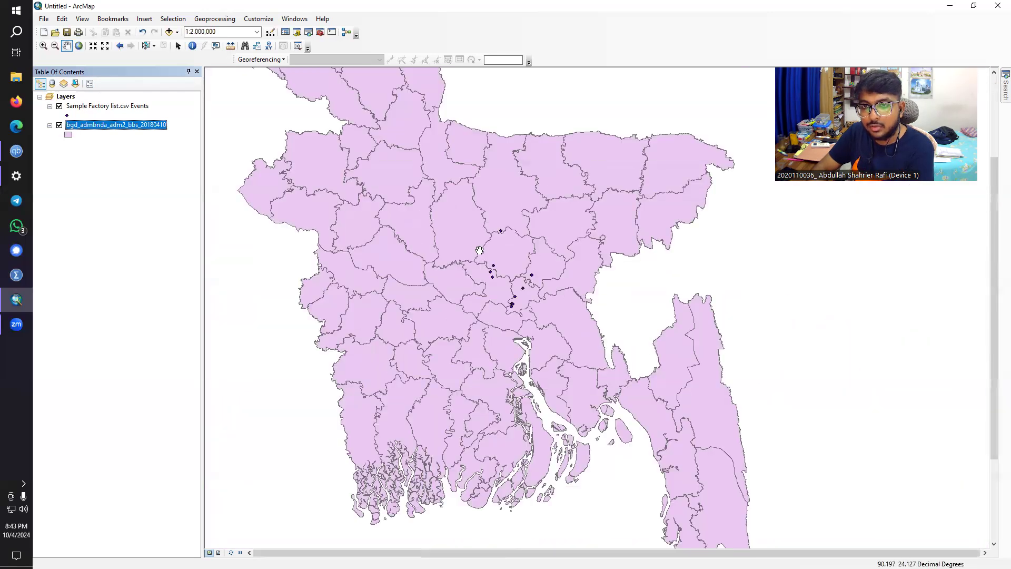
{"action": "scroll", "coordinate": [480, 250], "scroll_direction": "up", "scroll_amount": 2}
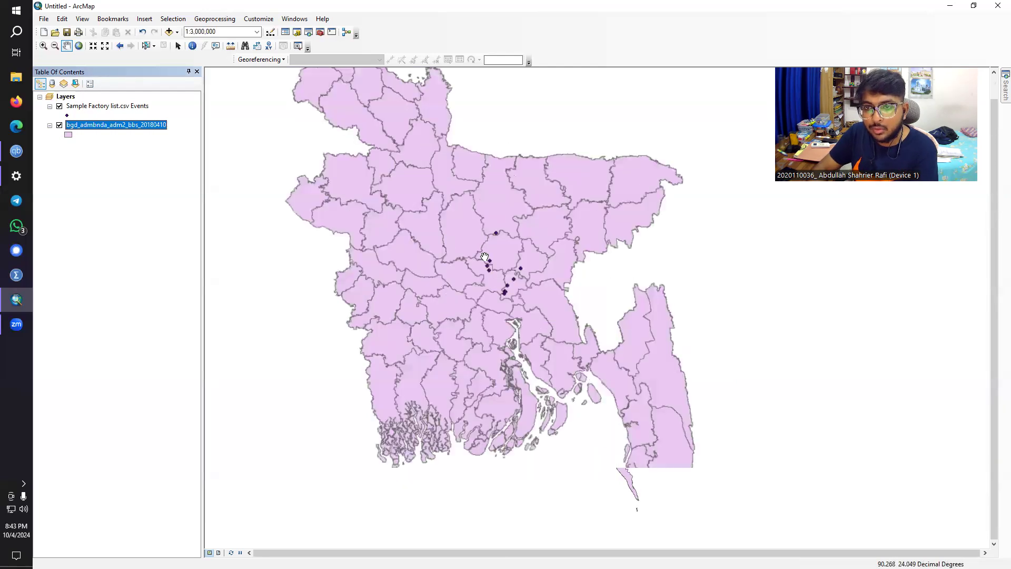
{"action": "scroll", "coordinate": [485, 257], "scroll_direction": "down", "scroll_amount": 1}
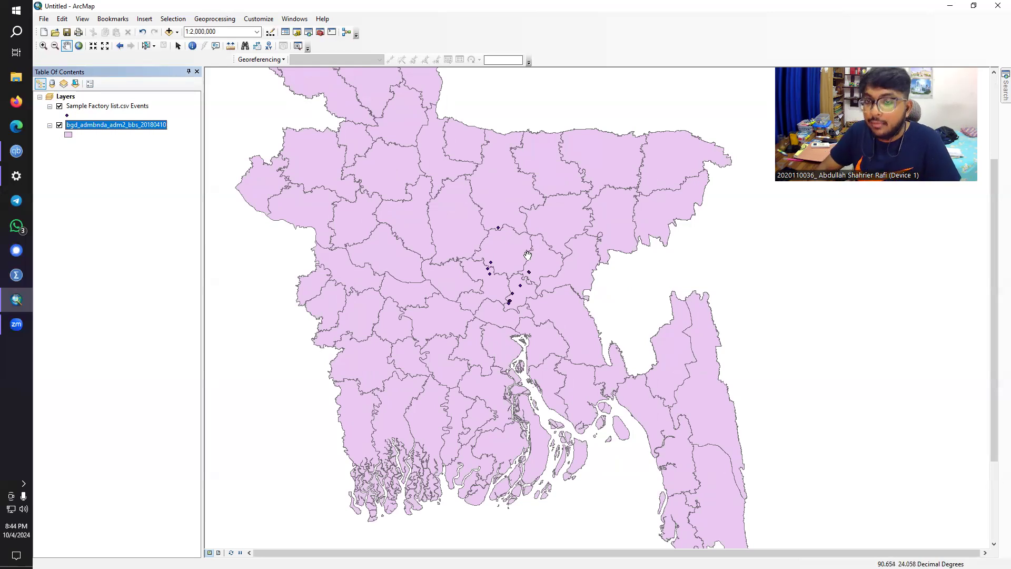
{"action": "scroll", "coordinate": [526, 256], "scroll_direction": "up", "scroll_amount": 1}
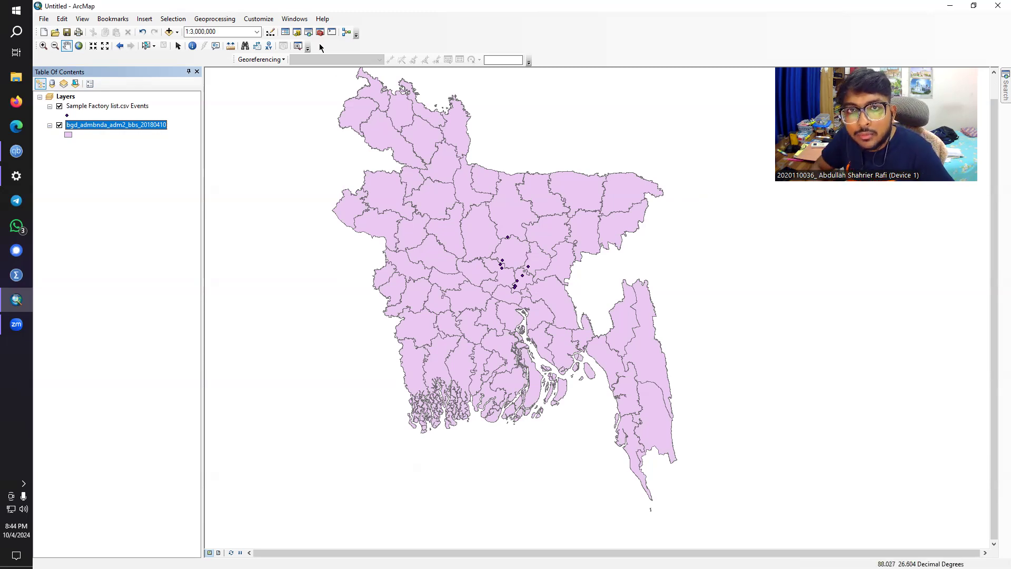
{"action": "left_click", "coordinate": [299, 19]}
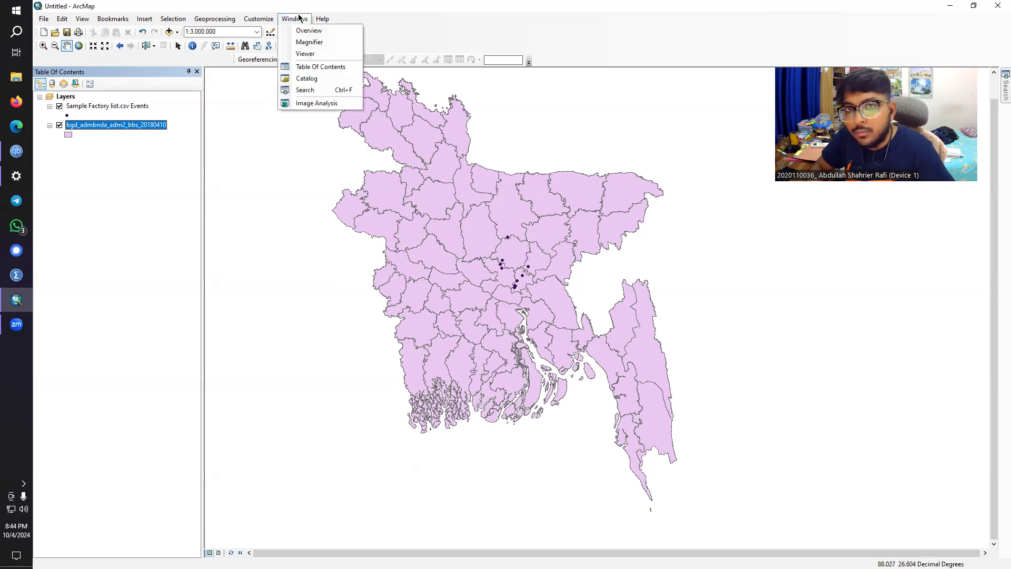
{"action": "left_click", "coordinate": [310, 79]}
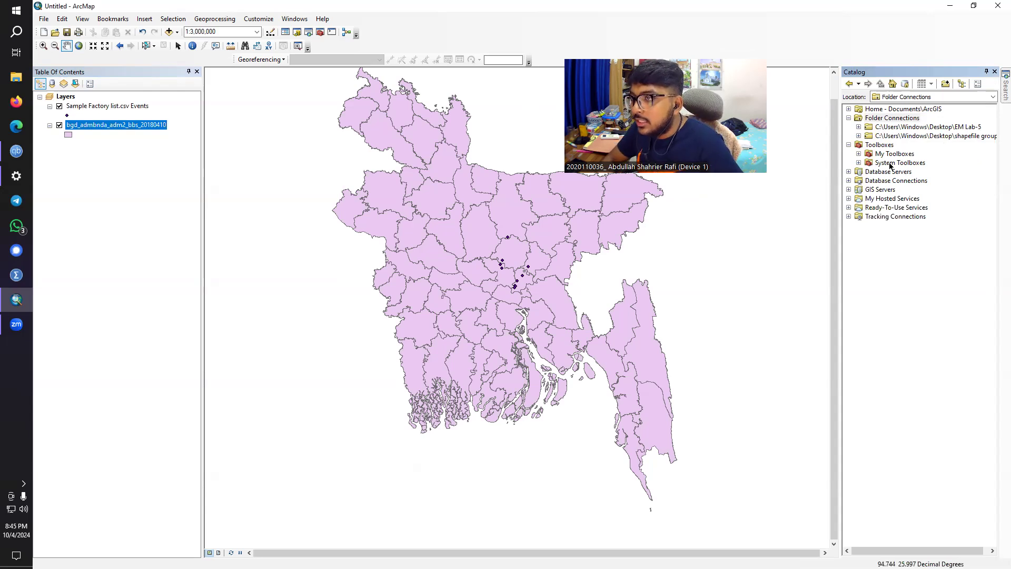
Step: Open the Project tool from Projections and Transformations in the Data Management Tools system toolbox
{"action": "double_click", "coordinate": [884, 147]}
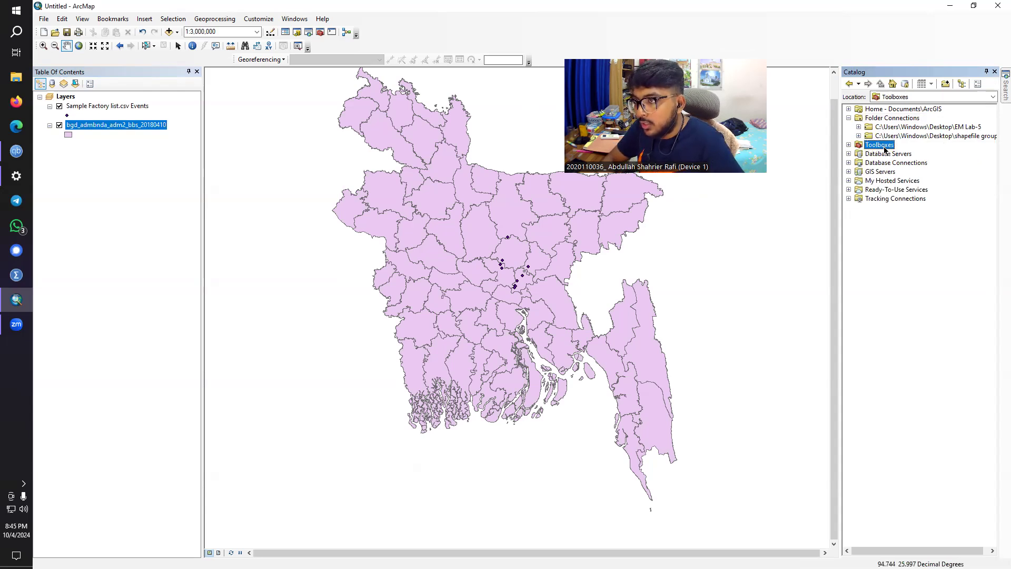
{"action": "double_click", "coordinate": [884, 150]}
{"action": "double_click", "coordinate": [891, 163]}
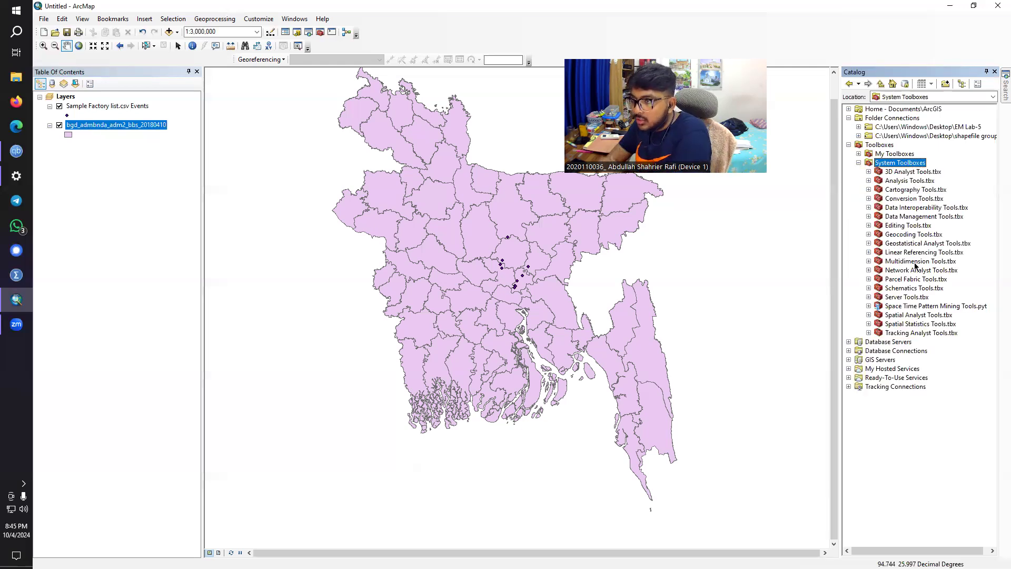
{"action": "left_click", "coordinate": [930, 216]}
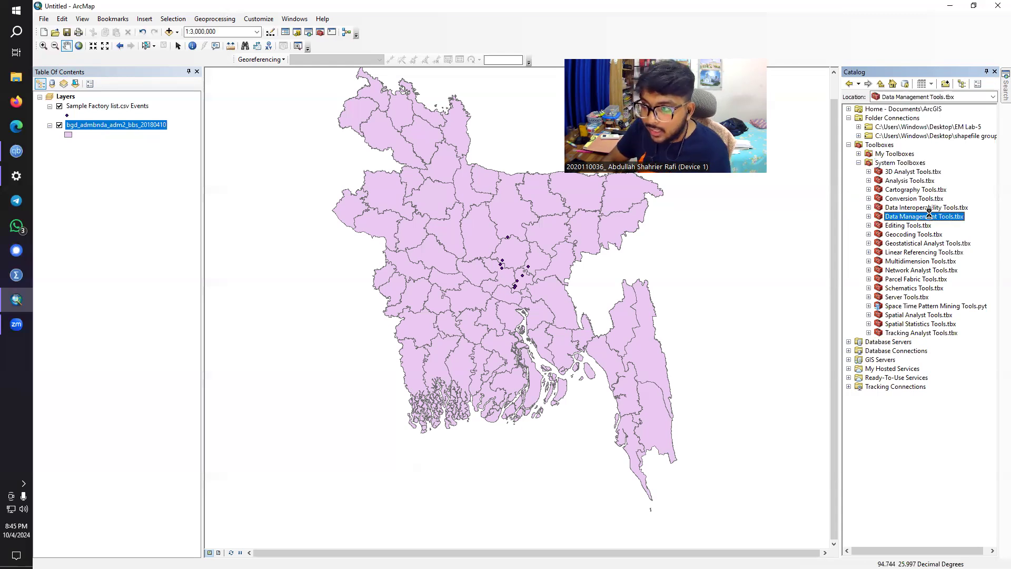
{"action": "double_click", "coordinate": [929, 216]}
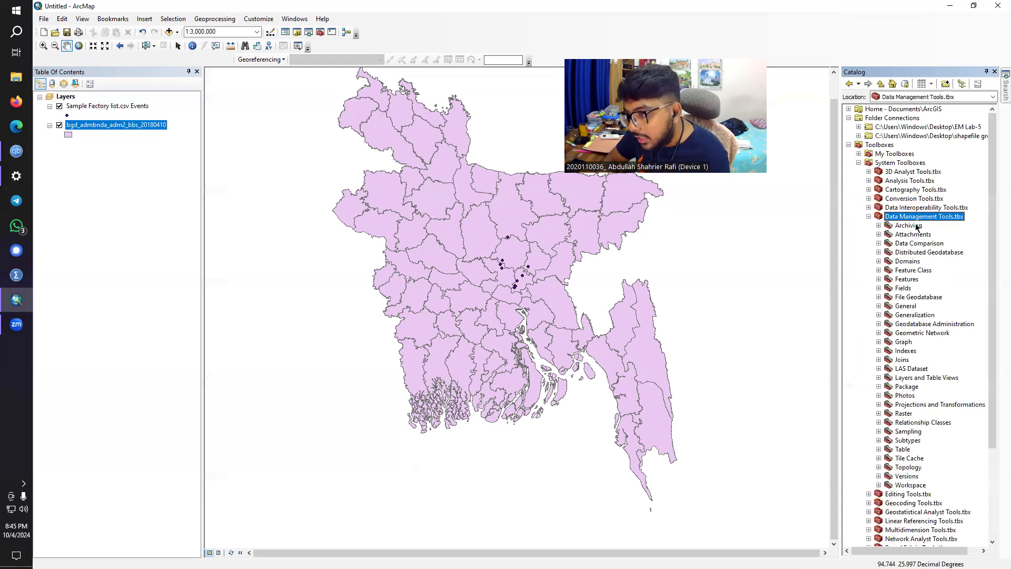
{"action": "scroll", "coordinate": [916, 228], "scroll_direction": "down", "scroll_amount": 2}
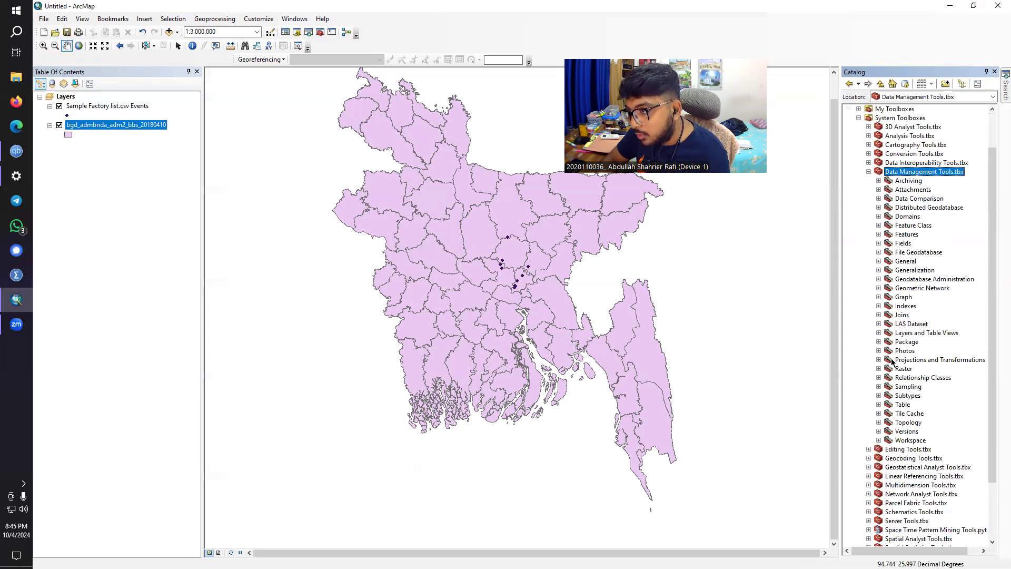
{"action": "double_click", "coordinate": [948, 360]}
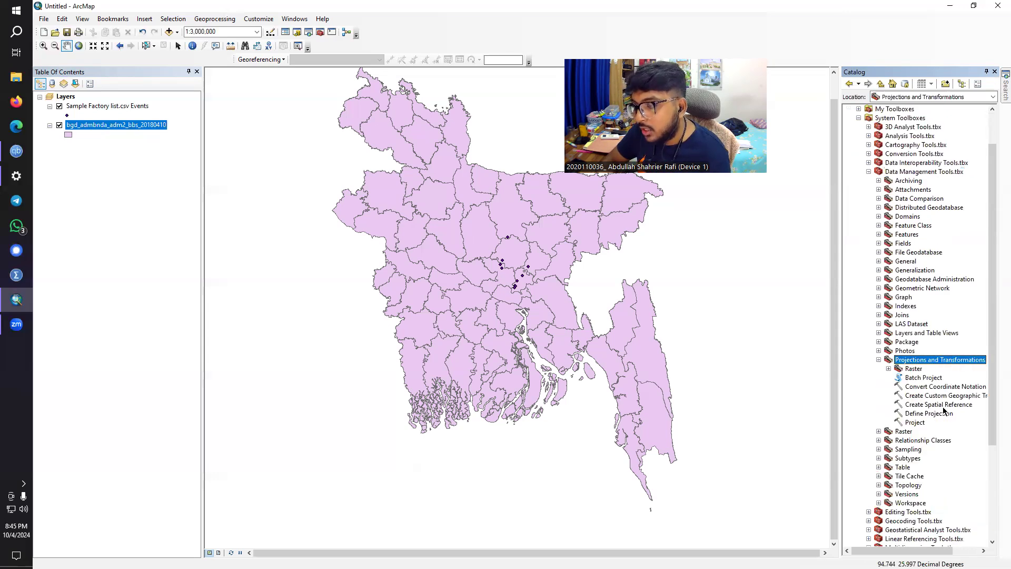
{"action": "left_click", "coordinate": [916, 422]}
{"action": "double_click", "coordinate": [919, 423]}
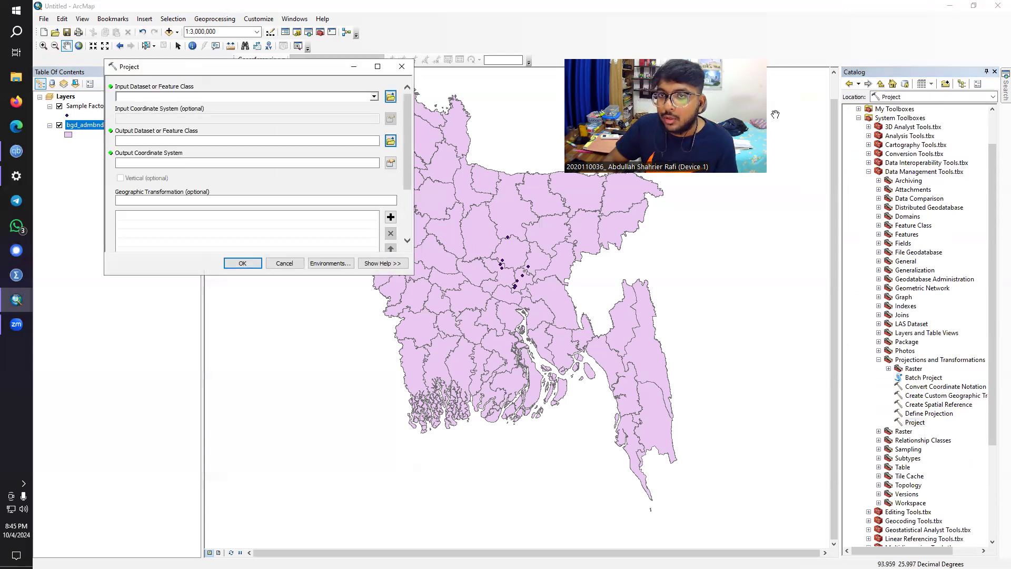
{"action": "left_click_drag", "start_coordinate": [748, 115], "coordinate": [925, 131]}
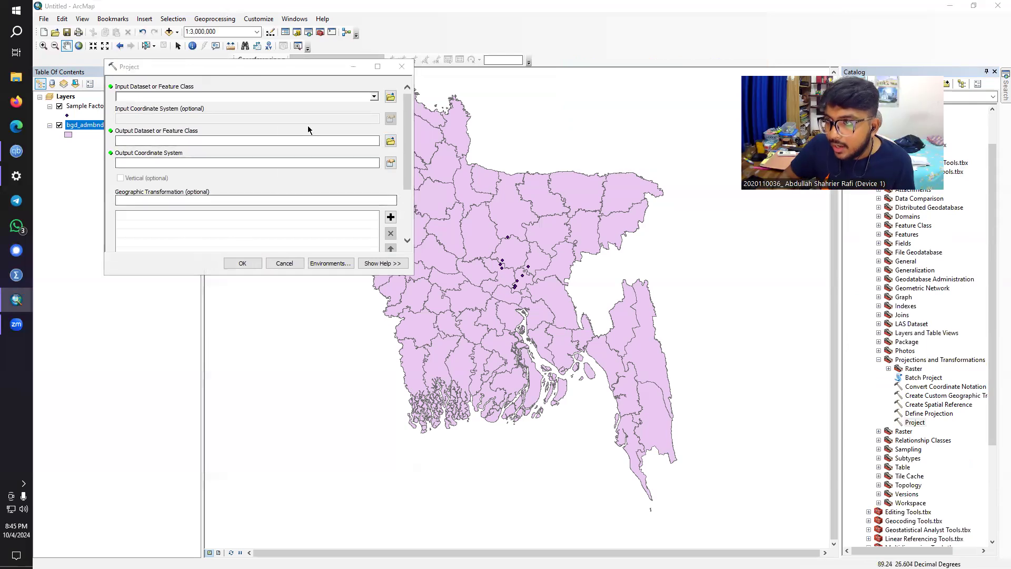
Step: Set the input dataset to bgd_admbnda_adm2_bbs_20180410.shp from the BD-DIst folder
{"action": "left_click", "coordinate": [390, 98]}
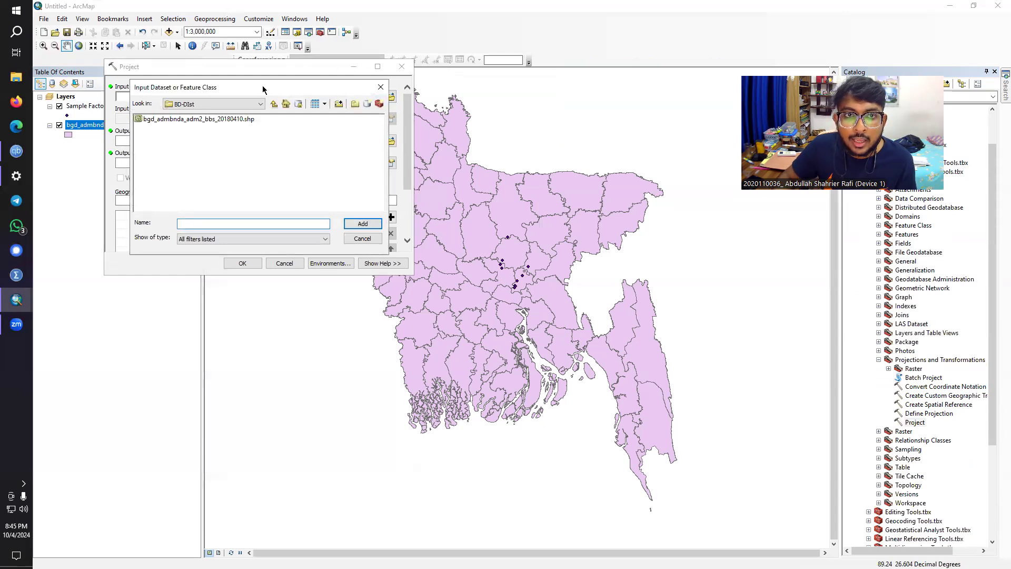
{"action": "left_click_drag", "start_coordinate": [263, 88], "coordinate": [404, 102]}
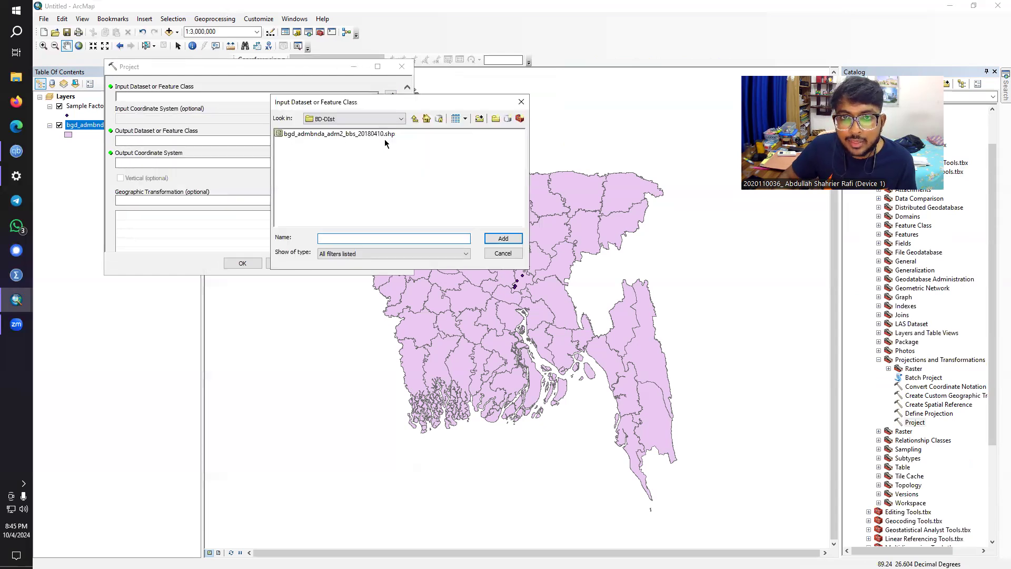
{"action": "left_click", "coordinate": [401, 119]}
{"action": "left_click", "coordinate": [296, 149]}
{"action": "left_click", "coordinate": [358, 134]}
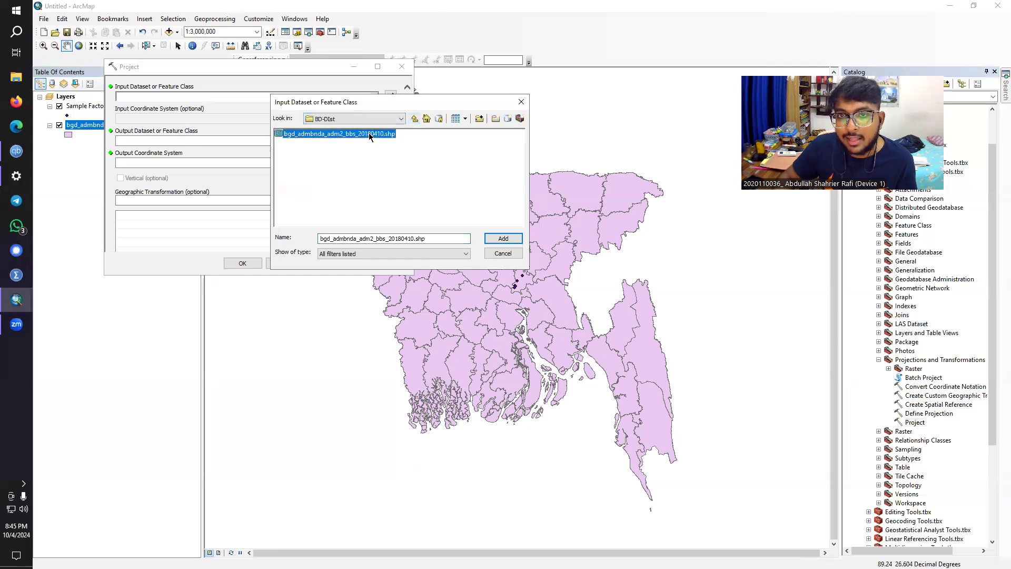
{"action": "left_click", "coordinate": [503, 238]}
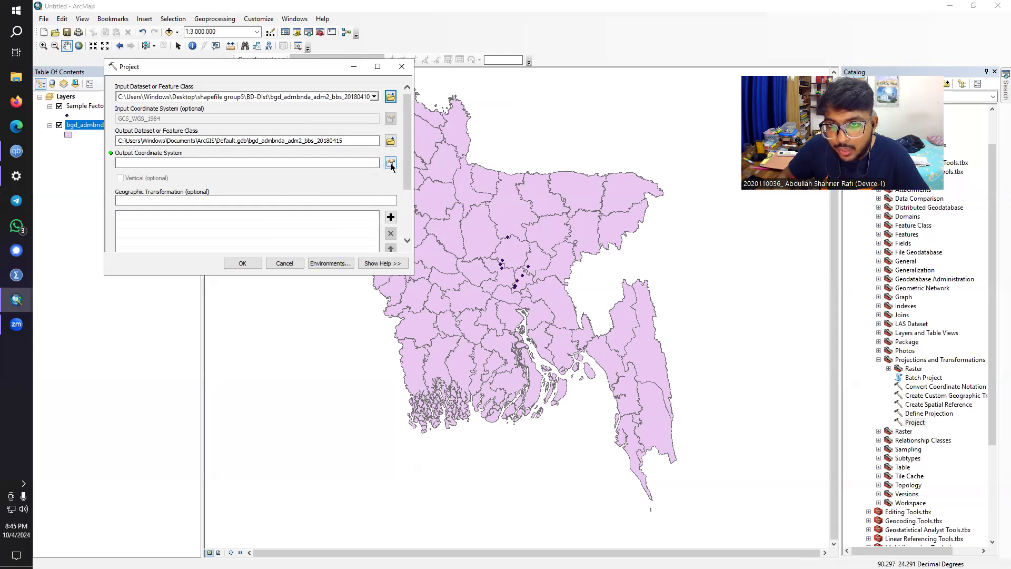
Step: Set the output coordinate system to WGS 1984 UTM Zone 45N from the projected UTM Northern Hemisphere group and run the projection
{"action": "left_click", "coordinate": [390, 163]}
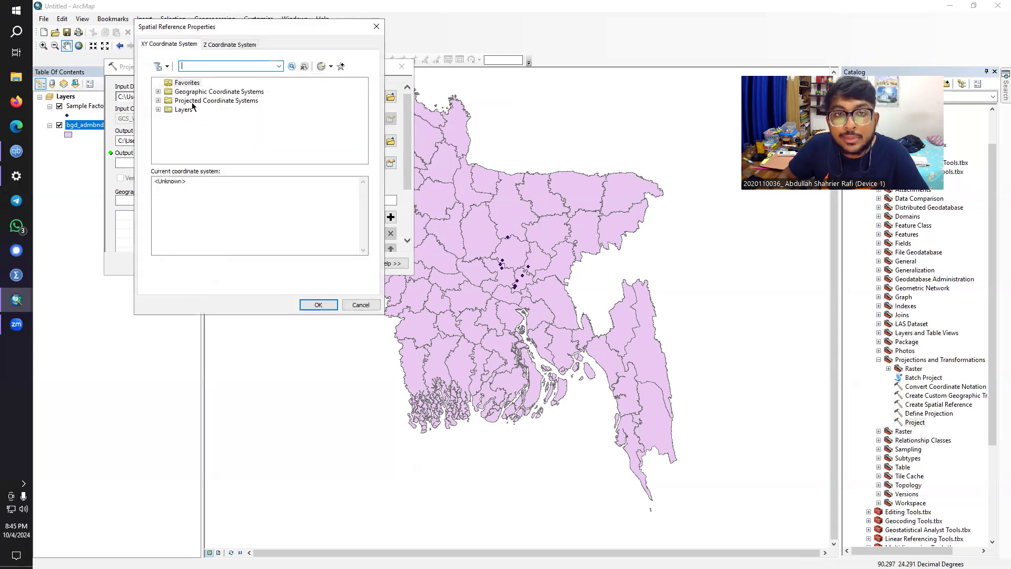
{"action": "double_click", "coordinate": [225, 101]}
{"action": "scroll", "coordinate": [231, 104], "scroll_direction": "down", "scroll_amount": 3}
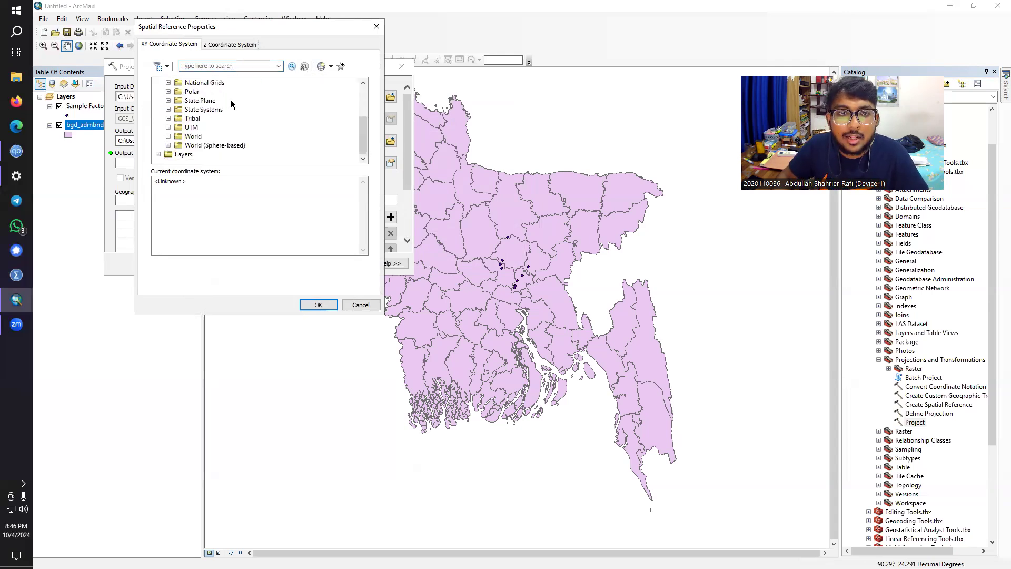
{"action": "double_click", "coordinate": [190, 128]}
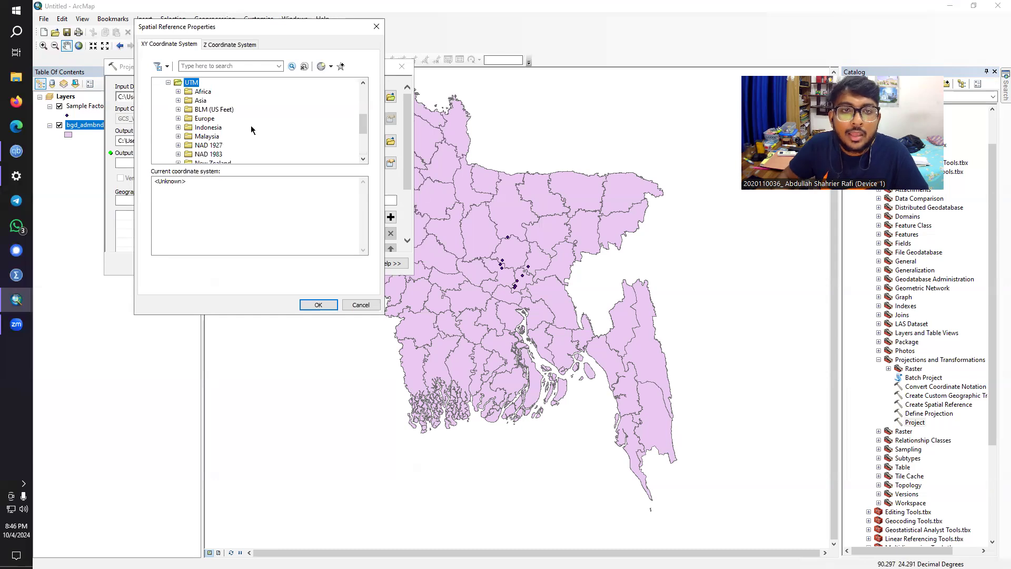
{"action": "scroll", "coordinate": [251, 129], "scroll_direction": "down", "scroll_amount": 3}
{"action": "double_click", "coordinate": [209, 128]}
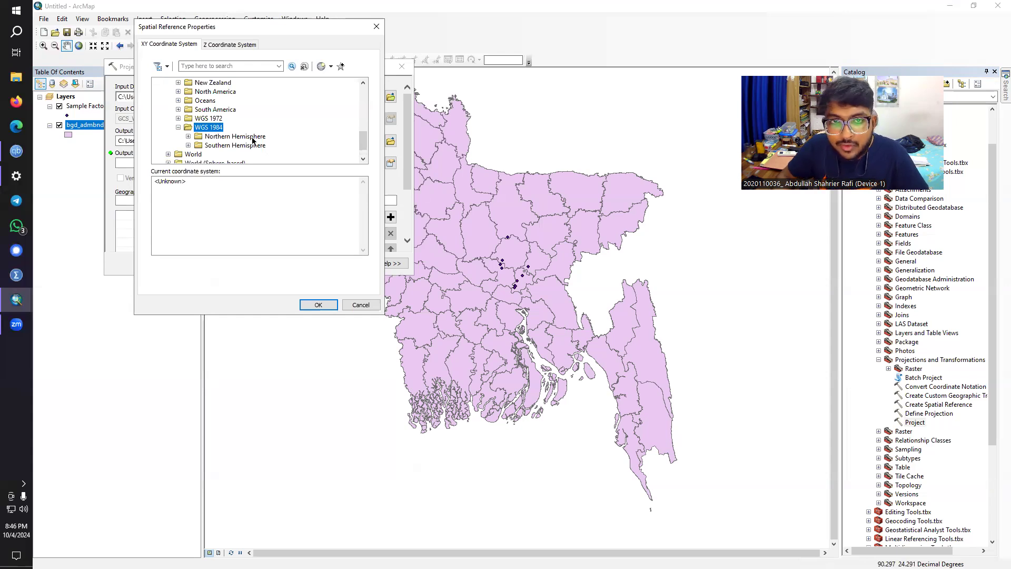
{"action": "left_click", "coordinate": [253, 138]}
{"action": "double_click", "coordinate": [254, 138]}
{"action": "scroll", "coordinate": [289, 143], "scroll_direction": "down", "scroll_amount": 2}
{"action": "scroll", "coordinate": [297, 133], "scroll_direction": "down", "scroll_amount": 7}
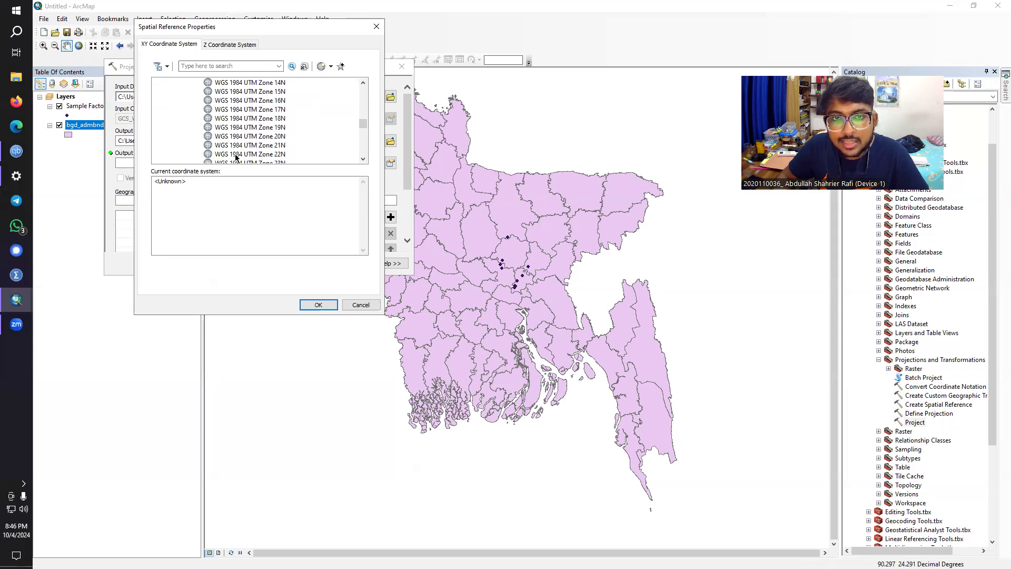
{"action": "scroll", "coordinate": [269, 158], "scroll_direction": "down", "scroll_amount": 2}
{"action": "scroll", "coordinate": [269, 158], "scroll_direction": "down", "scroll_amount": 8}
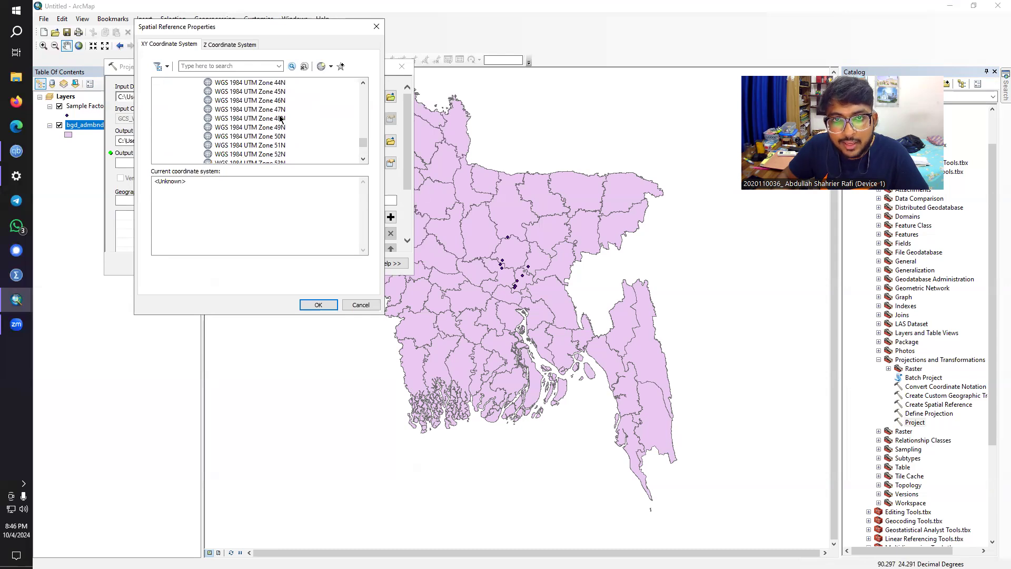
{"action": "left_click", "coordinate": [276, 92]}
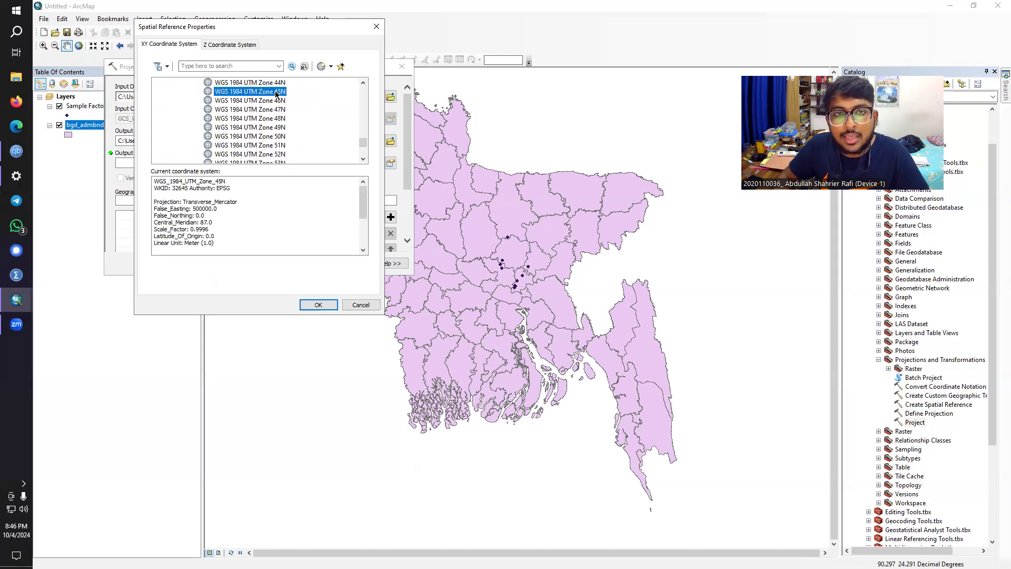
{"action": "left_click", "coordinate": [318, 307]}
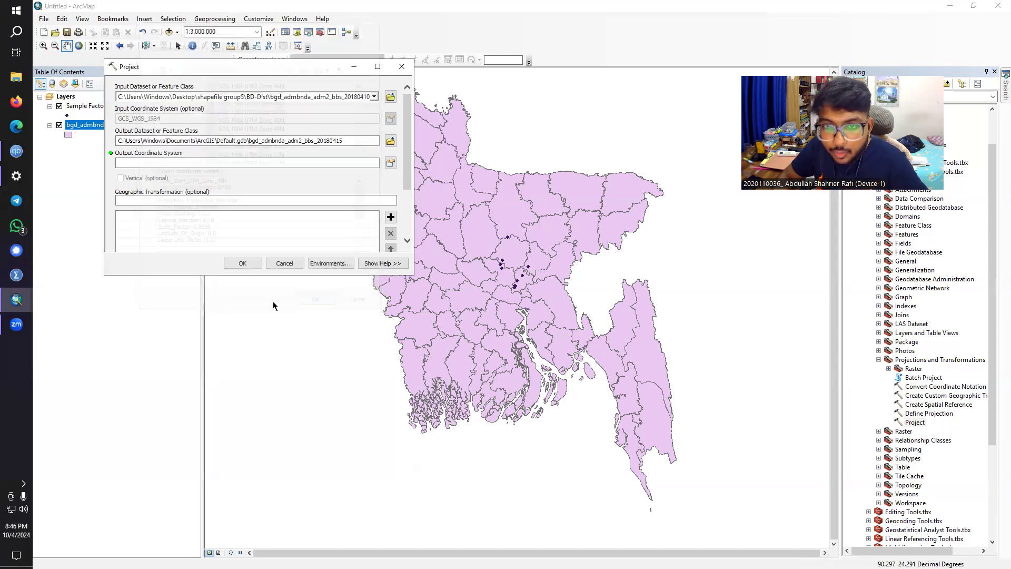
{"action": "left_click", "coordinate": [242, 263]}
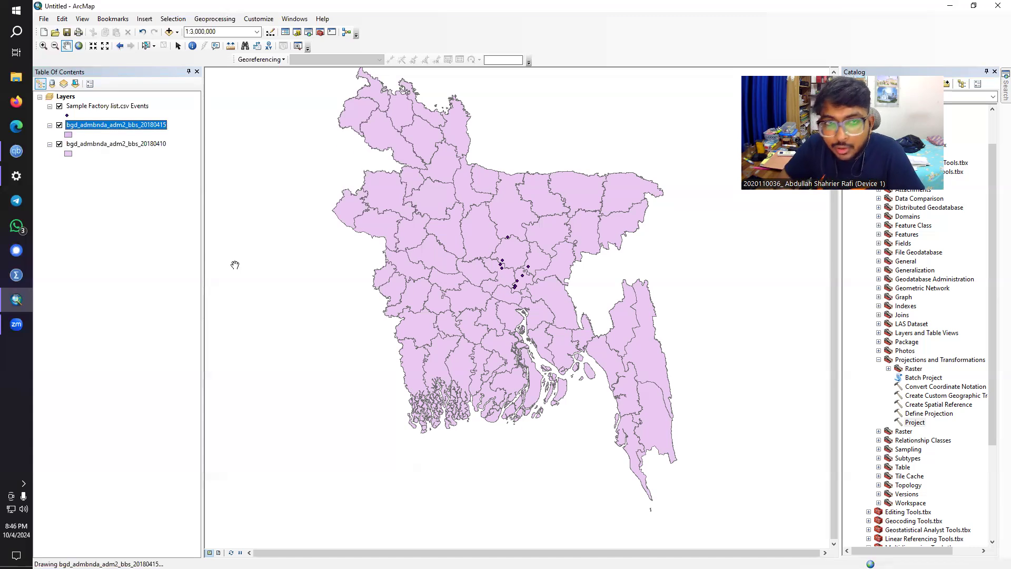
Step: Apply the Green fill symbol to the projected layer bgd_admbnda_adm2_bbs_20180415 and hide that layer
{"action": "scroll", "coordinate": [444, 277], "scroll_direction": "down", "scroll_amount": 2}
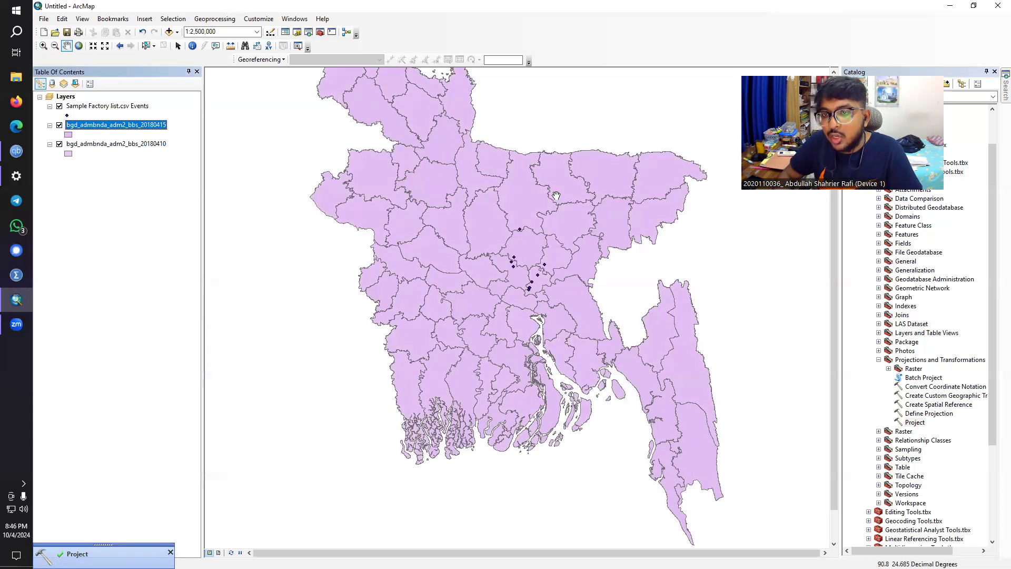
{"action": "scroll", "coordinate": [521, 229], "scroll_direction": "up", "scroll_amount": 2}
{"action": "scroll", "coordinate": [521, 229], "scroll_direction": "up", "scroll_amount": 1}
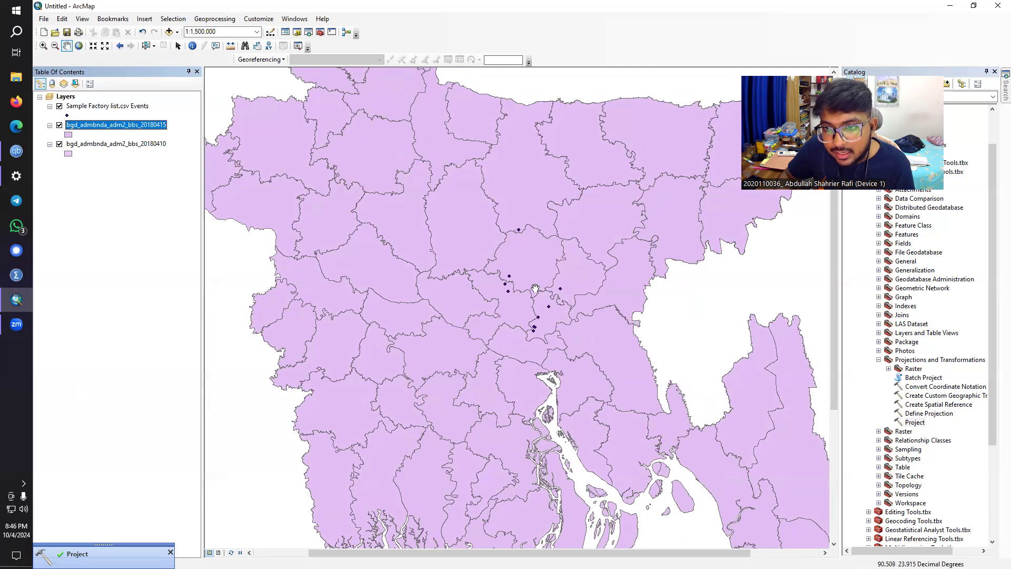
{"action": "left_click", "coordinate": [68, 135]}
{"action": "left_click", "coordinate": [421, 236]}
{"action": "left_click", "coordinate": [582, 400]}
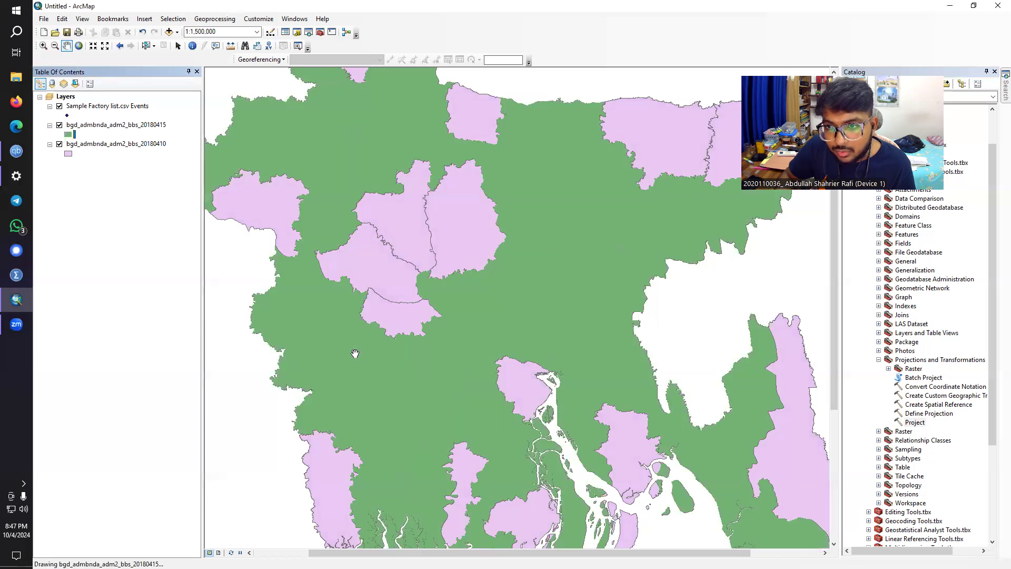
{"action": "left_click", "coordinate": [59, 124]}
Step: Try the Green fill symbol on the original district layer bgd_admbnda_adm2_bbs_20180410
{"action": "left_click", "coordinate": [68, 153]}
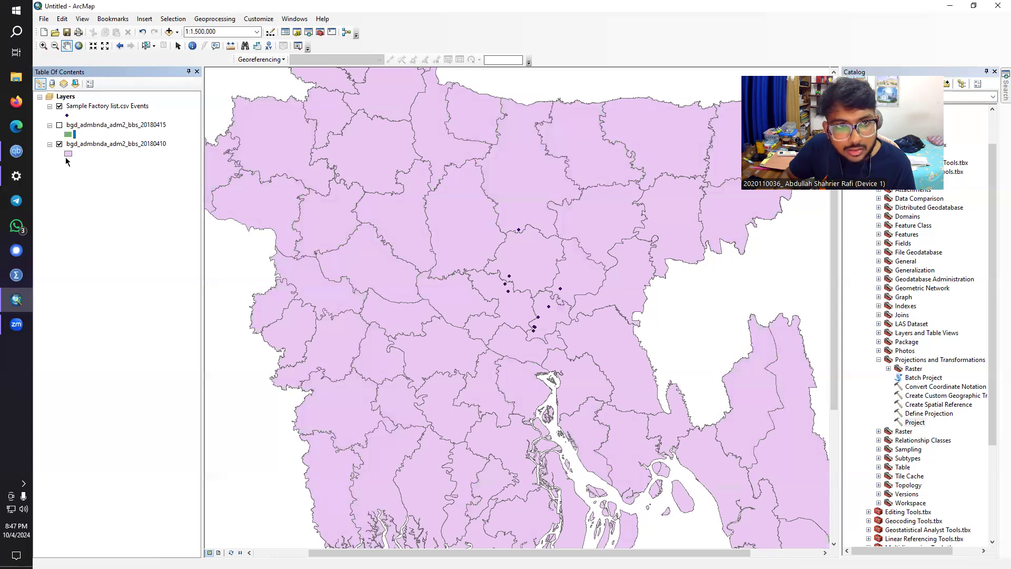
{"action": "left_click", "coordinate": [419, 227]}
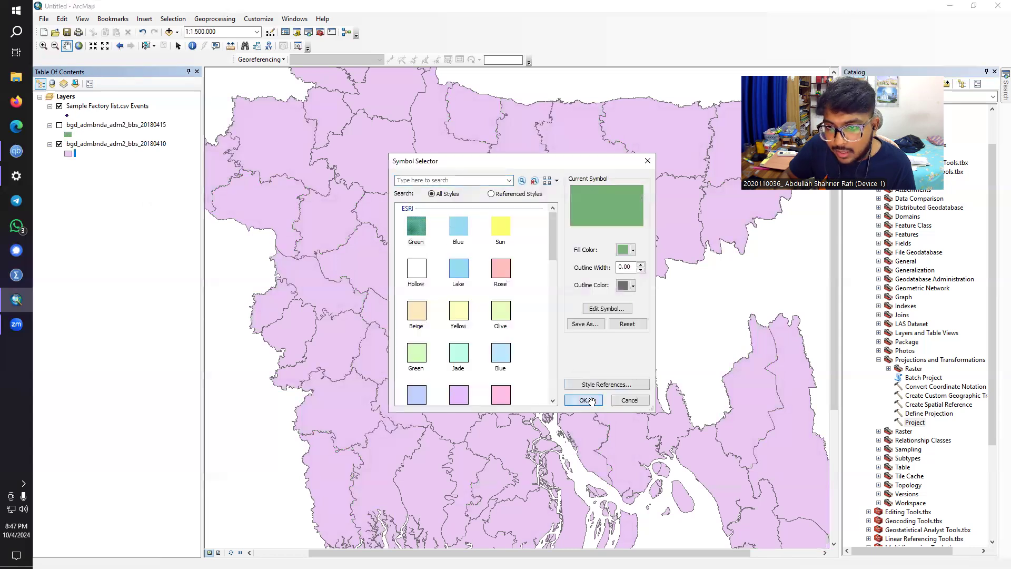
{"action": "left_click", "coordinate": [581, 397]}
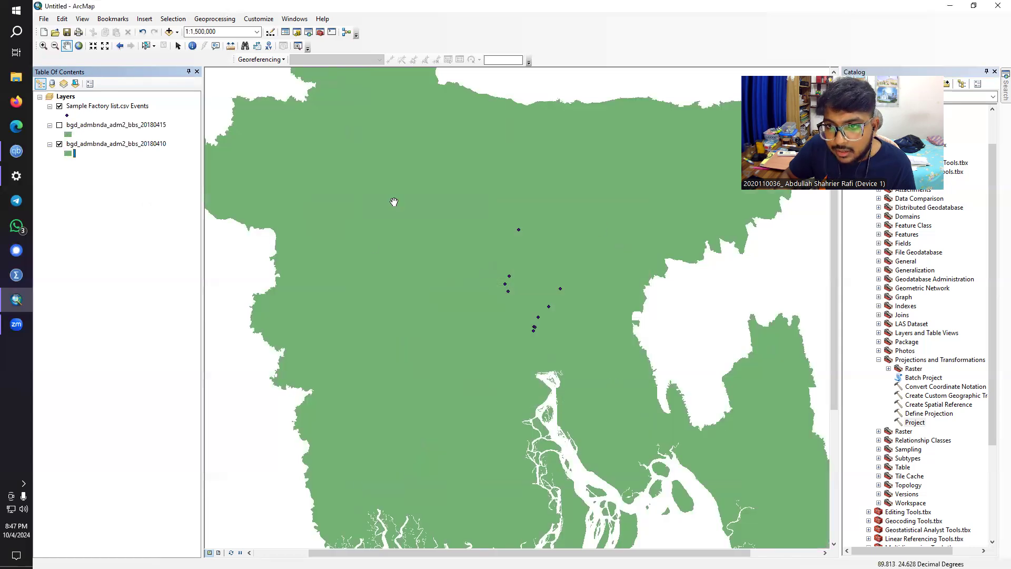
Step: Apply the Beige fill symbol to the original district layer bgd_admbnda_adm2_bbs_20180410
{"action": "left_click", "coordinate": [68, 153]}
{"action": "left_click", "coordinate": [416, 310]}
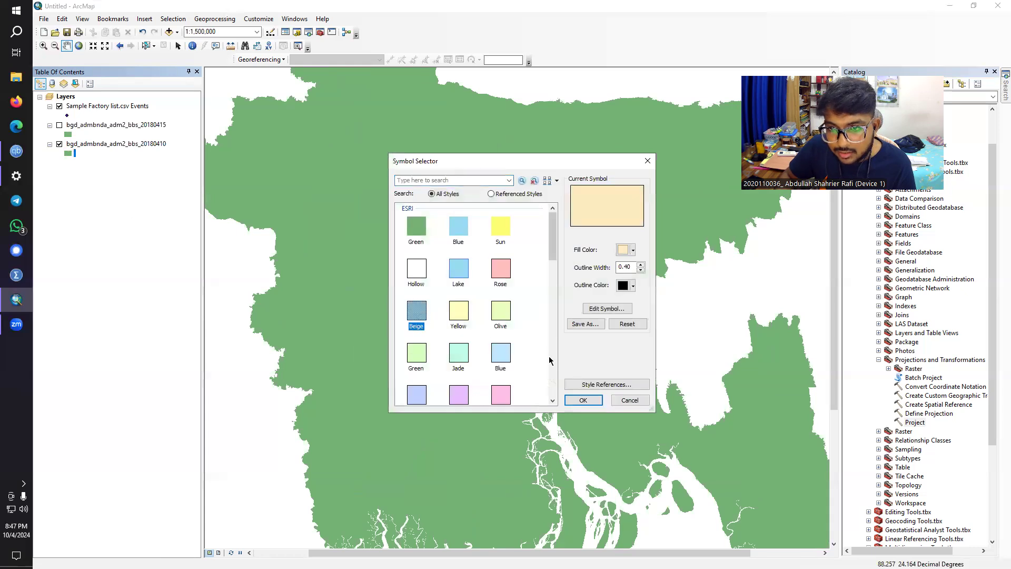
{"action": "left_click", "coordinate": [583, 401]}
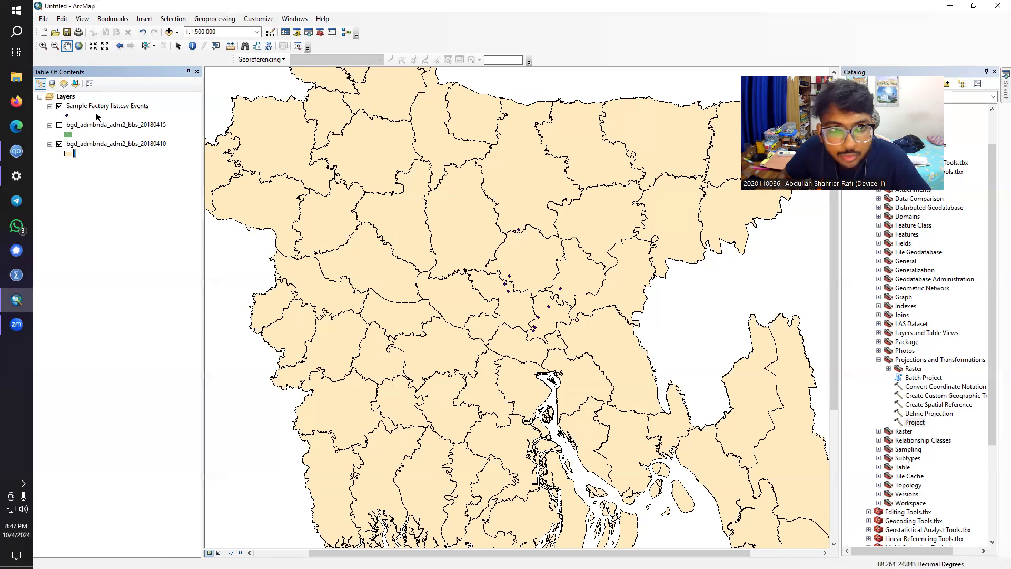
Step: Change the marker of the Sample Factory list.csv Events points to the green Circle 2 symbol
{"action": "left_click", "coordinate": [67, 116]}
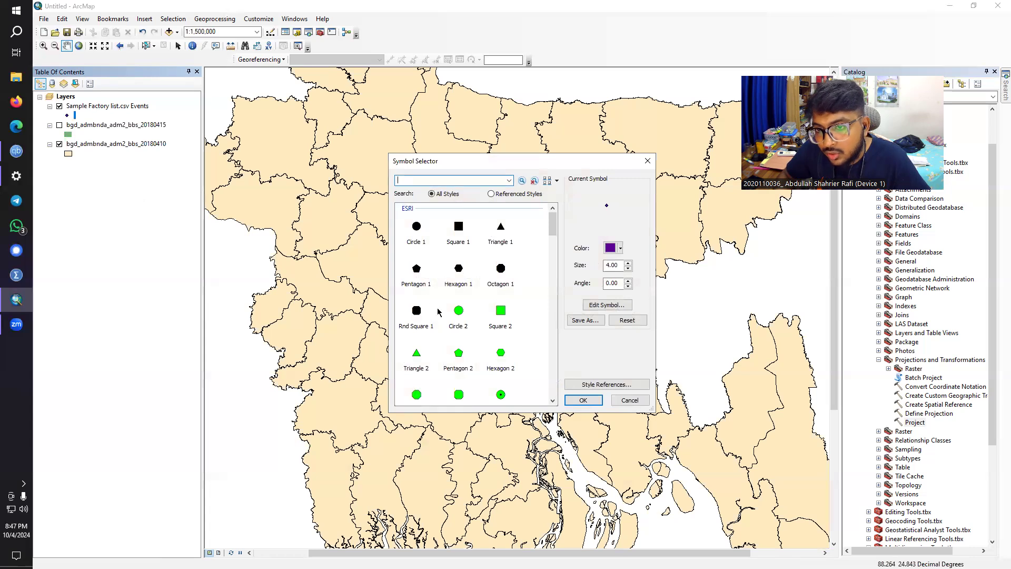
{"action": "left_click", "coordinate": [458, 312]}
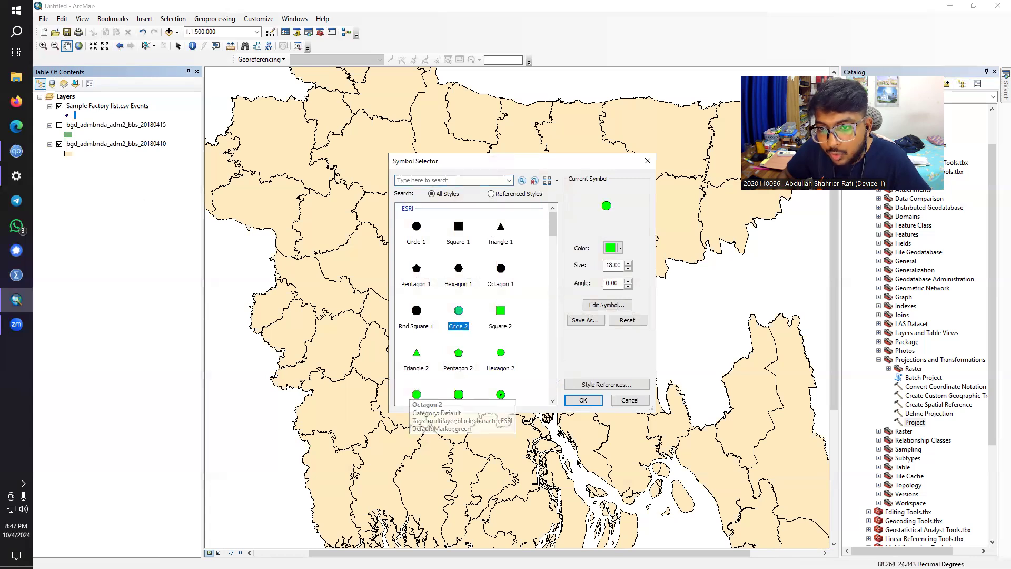
{"action": "left_click", "coordinate": [583, 400]}
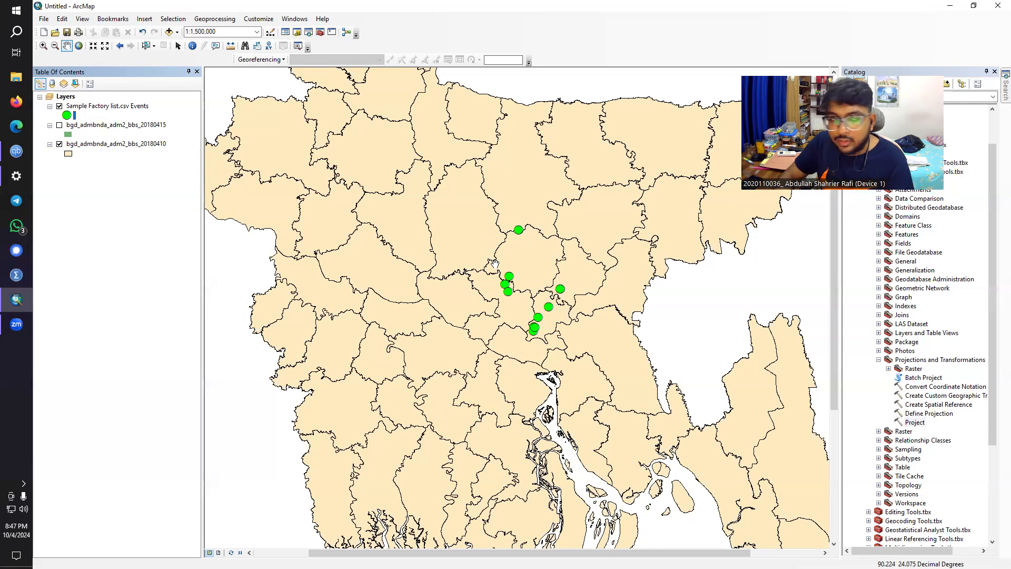
Step: Turn on feature labels for the Sample Factory list.csv Events layer, using the Industry Name field
{"action": "left_click", "coordinate": [96, 108]}
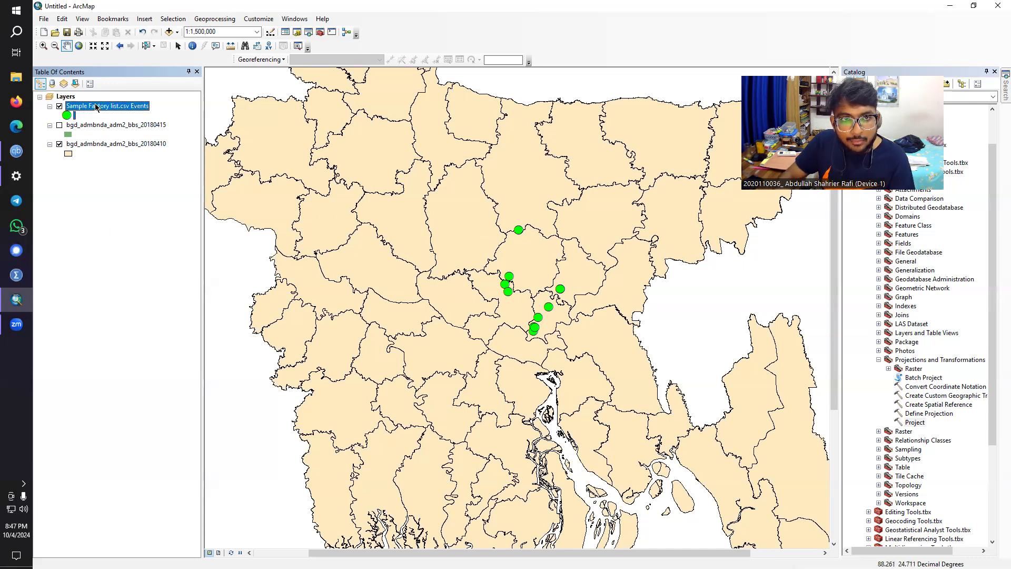
{"action": "right_click", "coordinate": [96, 107]}
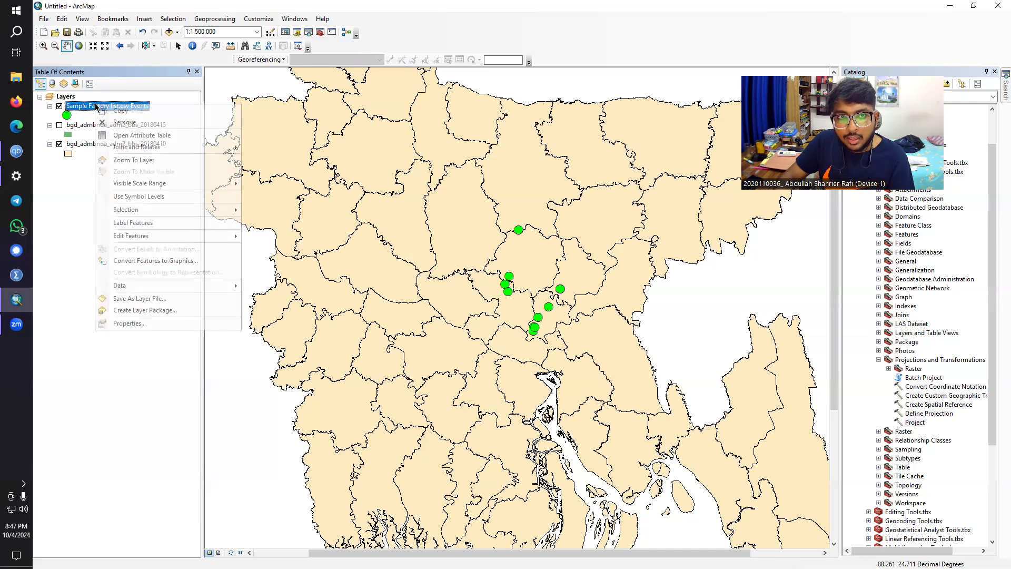
{"action": "left_click", "coordinate": [165, 324]}
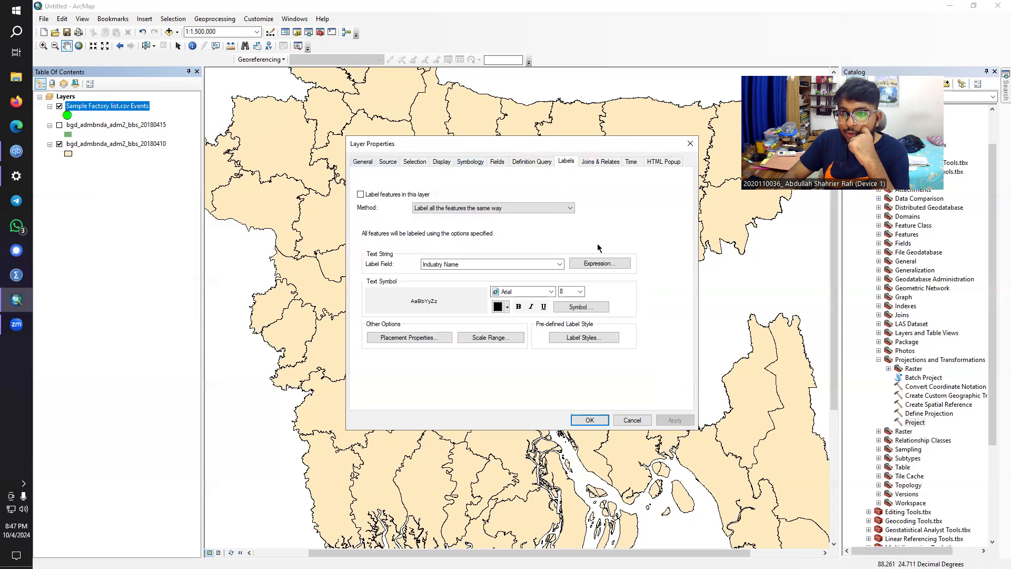
{"action": "left_click", "coordinate": [364, 162]}
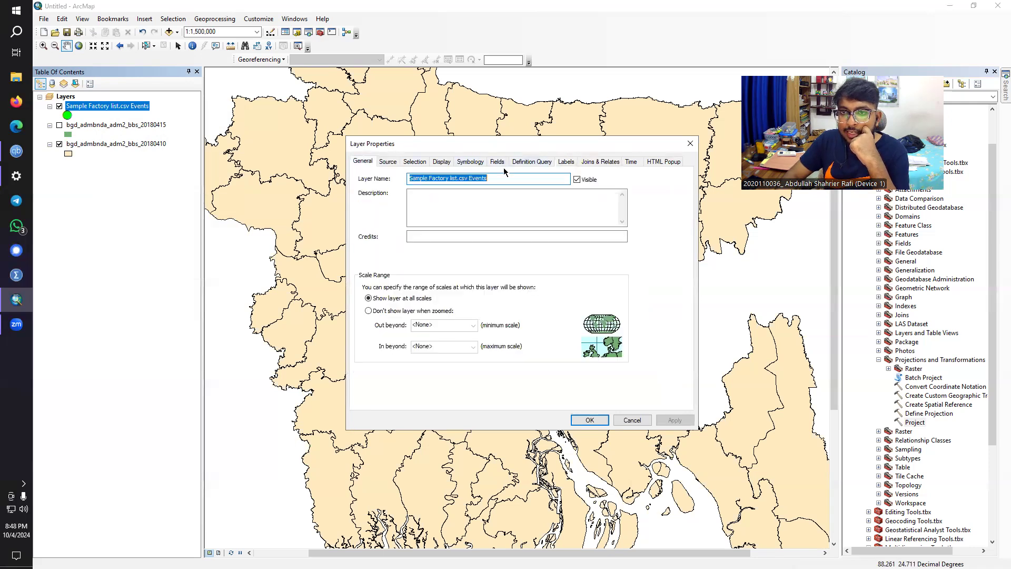
{"action": "left_click", "coordinate": [564, 162]}
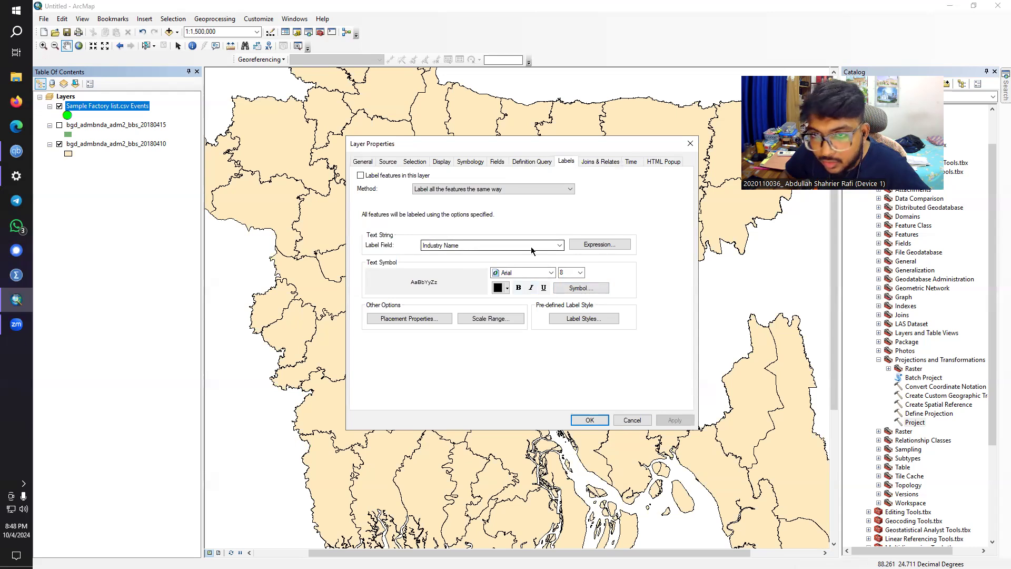
{"action": "left_click", "coordinate": [361, 175]}
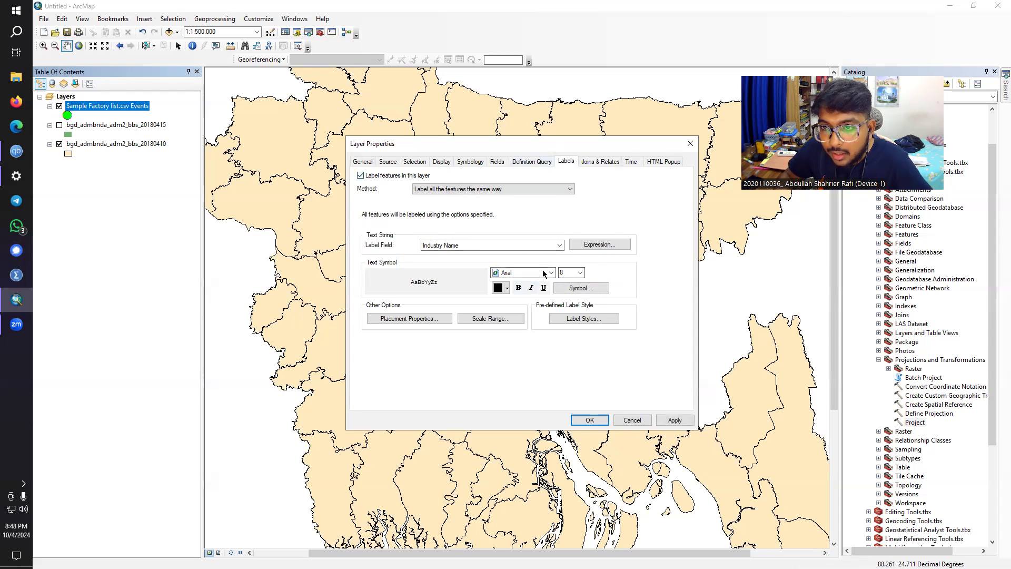
Step: Set the factory label font to bold Bahnschrift Light and apply the label settings
{"action": "left_click", "coordinate": [526, 272]}
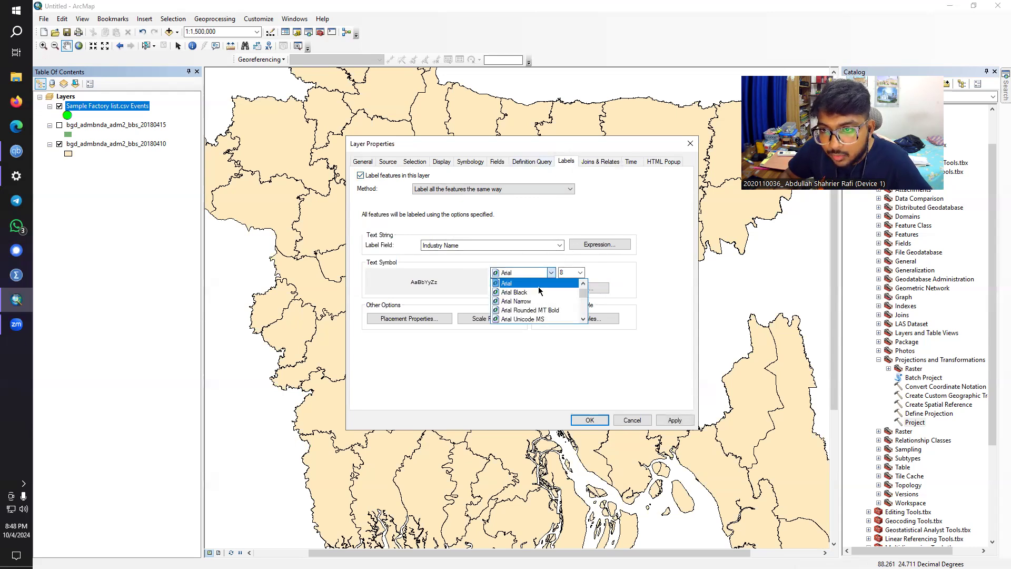
{"action": "scroll", "coordinate": [530, 307], "scroll_direction": "down", "scroll_amount": 4}
{"action": "scroll", "coordinate": [530, 307], "scroll_direction": "down", "scroll_amount": 3}
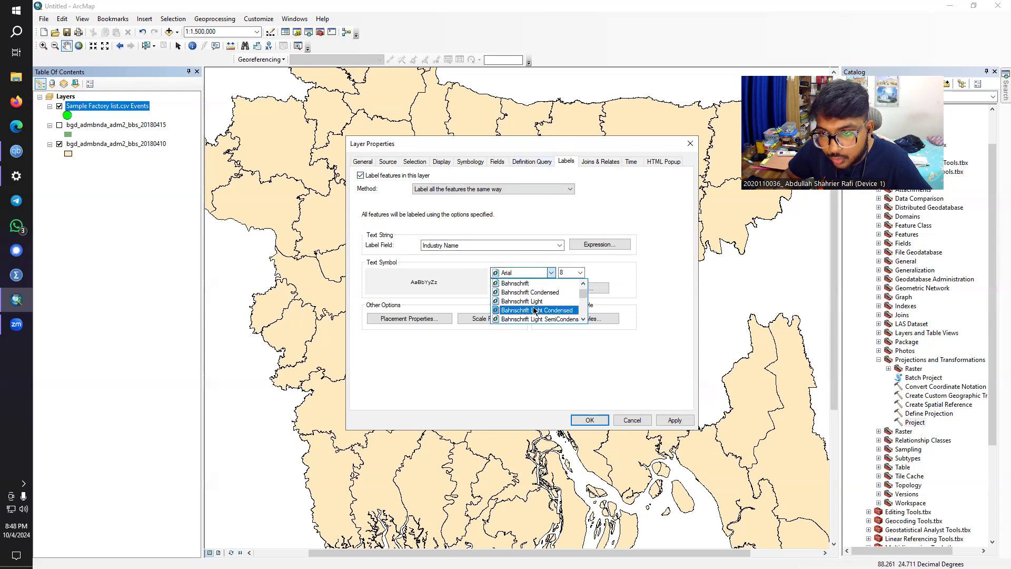
{"action": "left_click", "coordinate": [532, 305]}
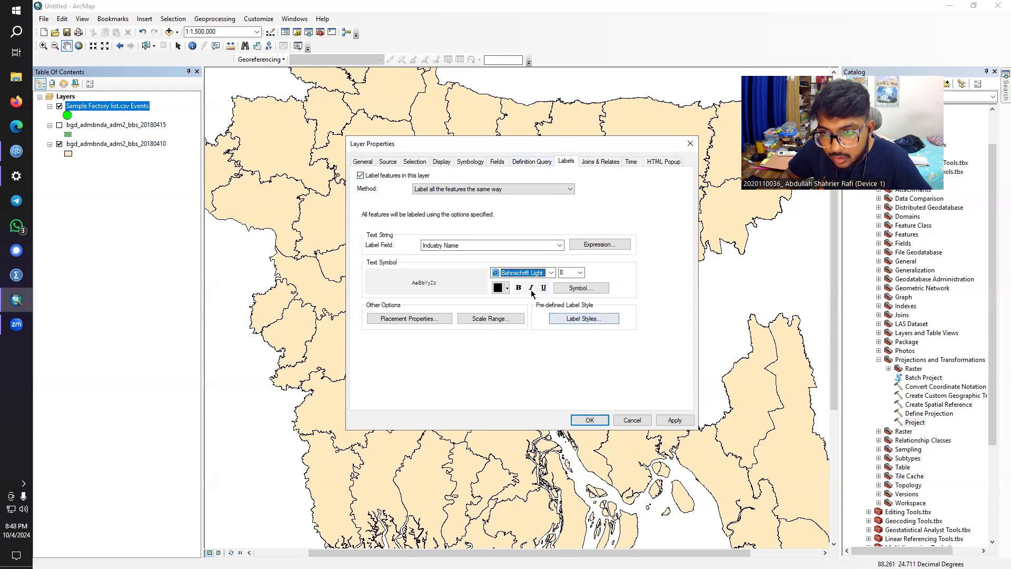
{"action": "left_click", "coordinate": [519, 287]}
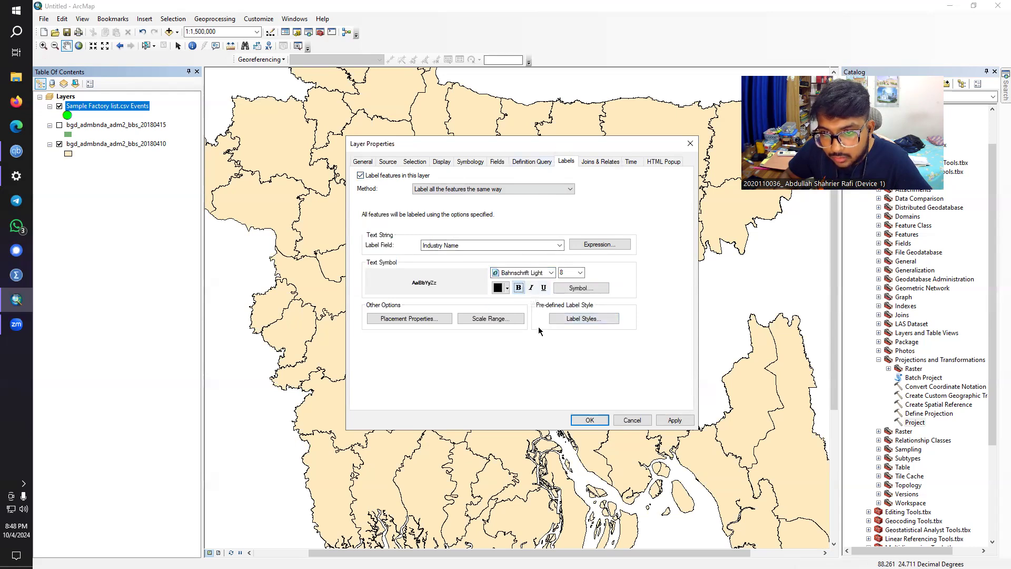
{"action": "left_click", "coordinate": [584, 420]}
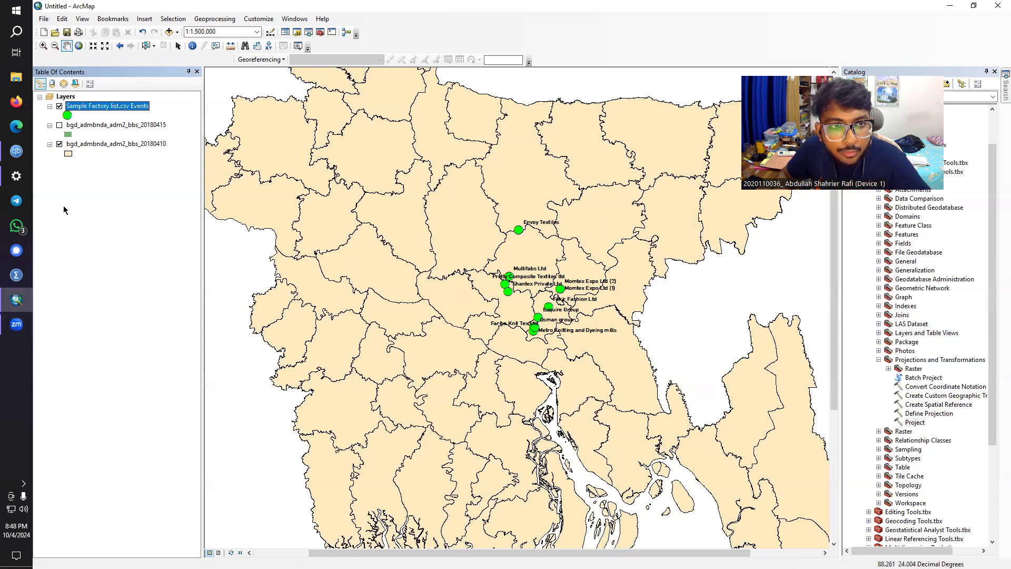
Step: Try the Factory field as the label text of the Sample Factory list.csv Events layer
{"action": "right_click", "coordinate": [102, 109]}
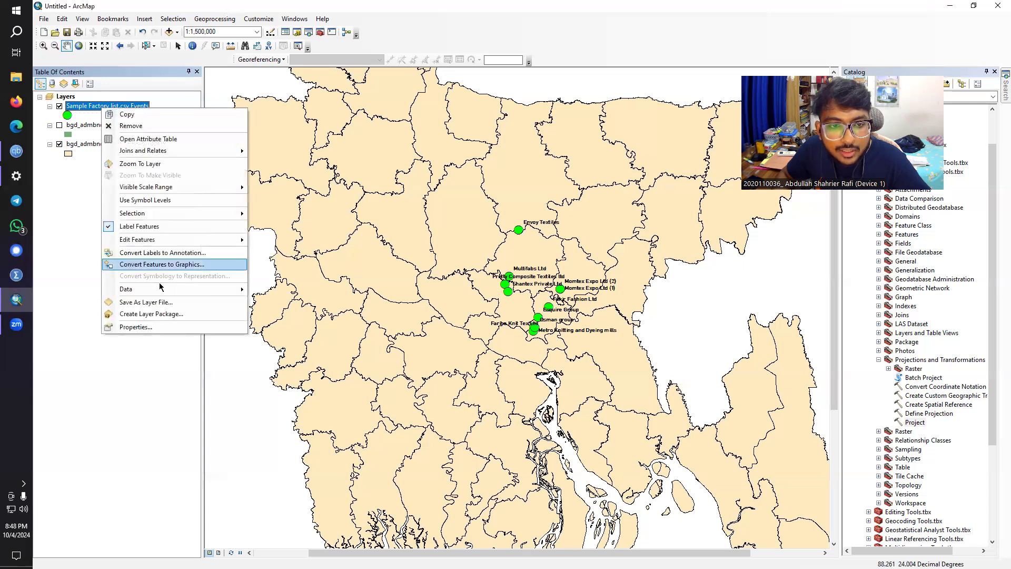
{"action": "left_click", "coordinate": [136, 327]}
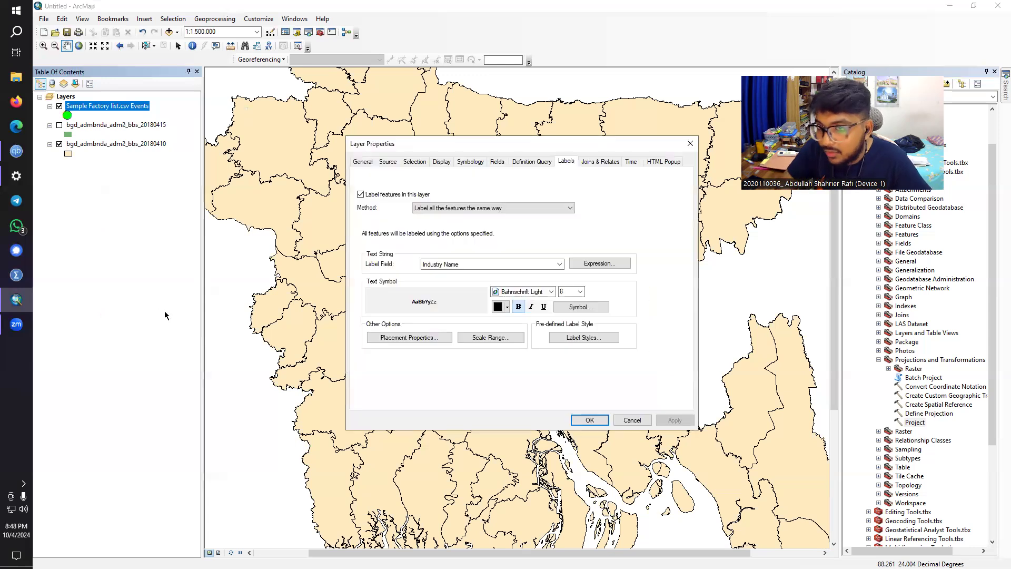
{"action": "left_click", "coordinate": [461, 265]}
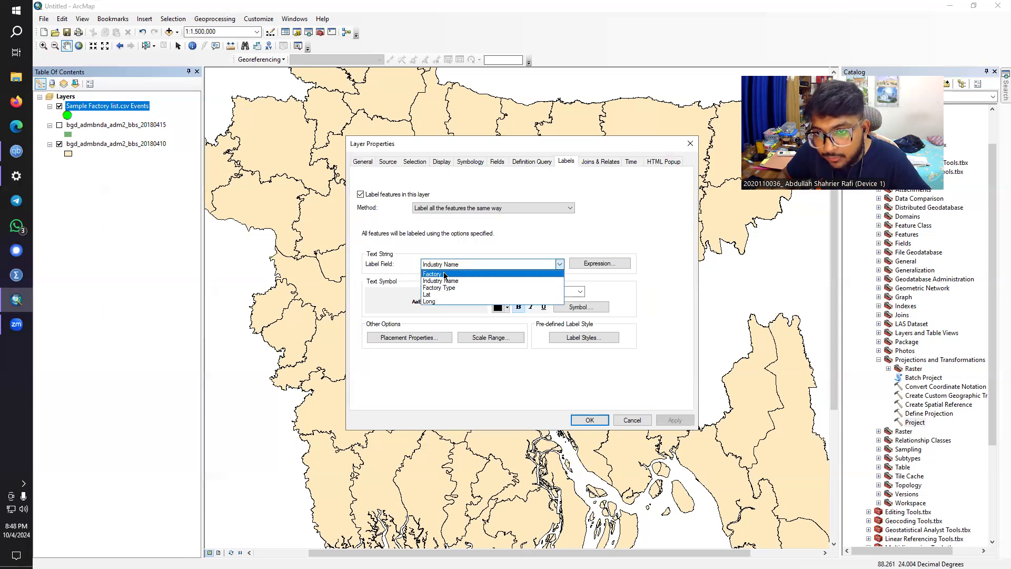
{"action": "left_click", "coordinate": [444, 275]}
{"action": "left_click", "coordinate": [590, 419]}
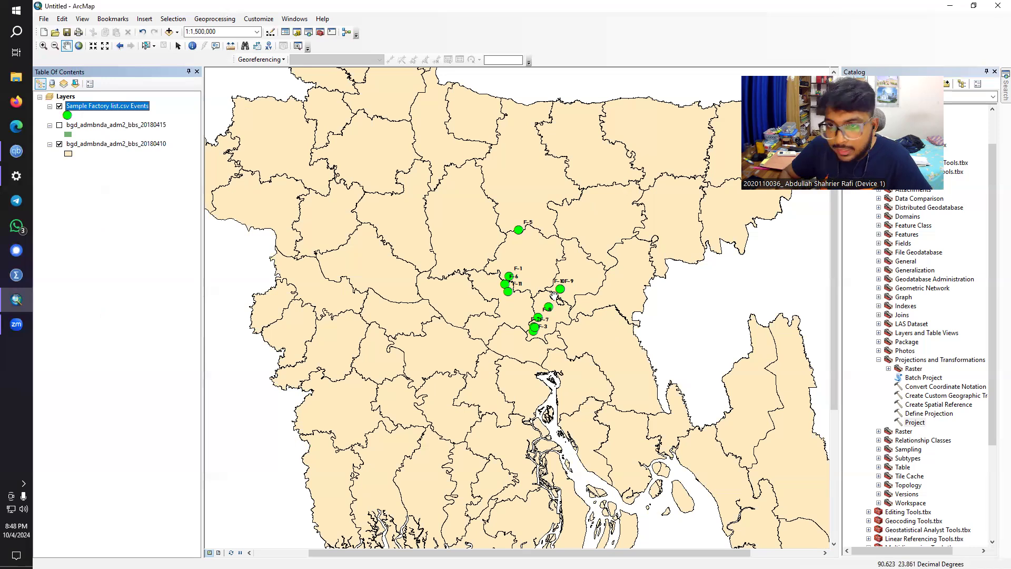
Step: Label the Sample Factory list.csv Events points by Industry Name with a text size of 12
{"action": "right_click", "coordinate": [96, 107]}
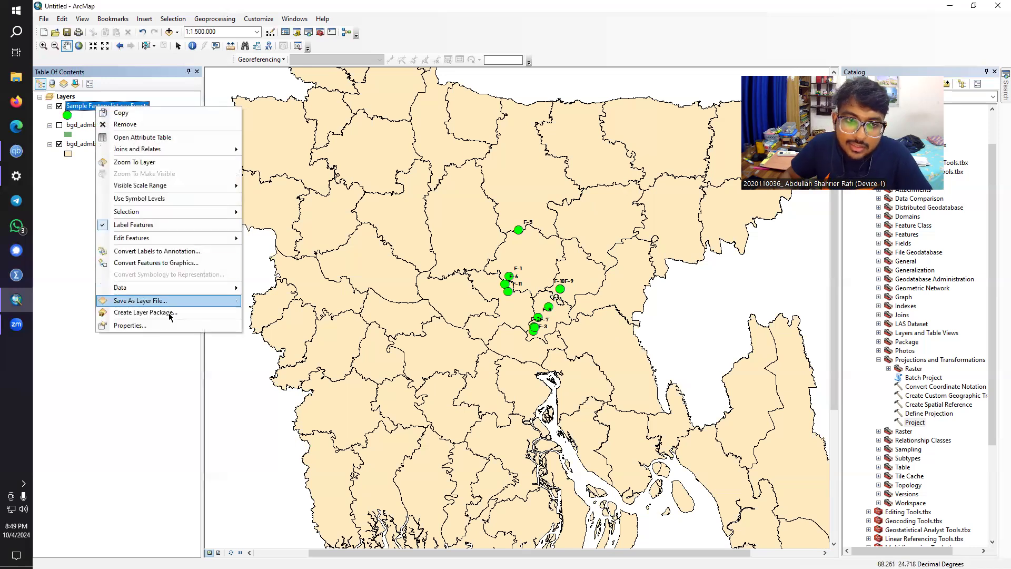
{"action": "left_click", "coordinate": [161, 325]}
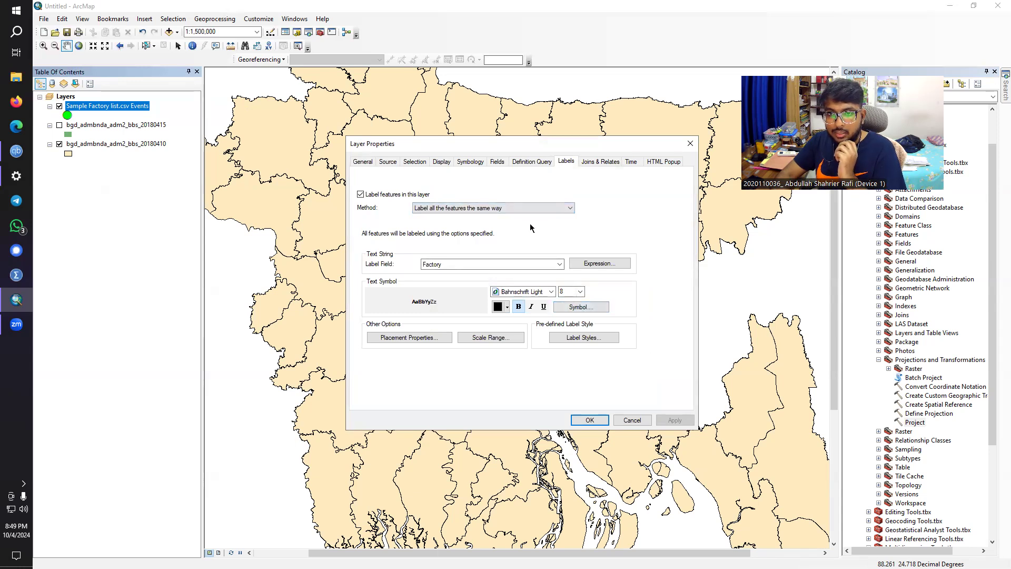
{"action": "left_click", "coordinate": [510, 265]}
{"action": "left_click", "coordinate": [510, 265]}
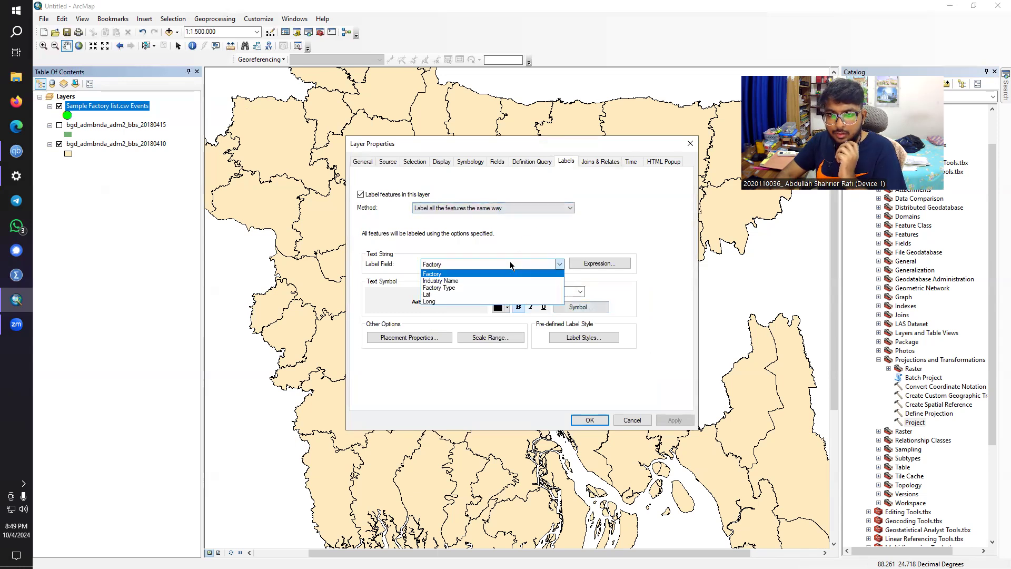
{"action": "left_click", "coordinate": [485, 281]}
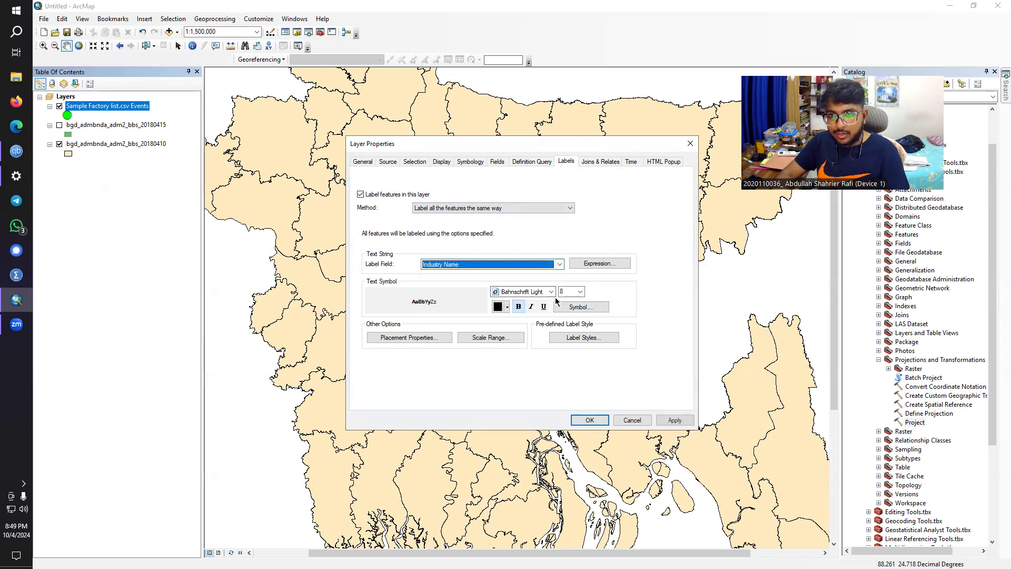
{"action": "left_click", "coordinate": [580, 291]}
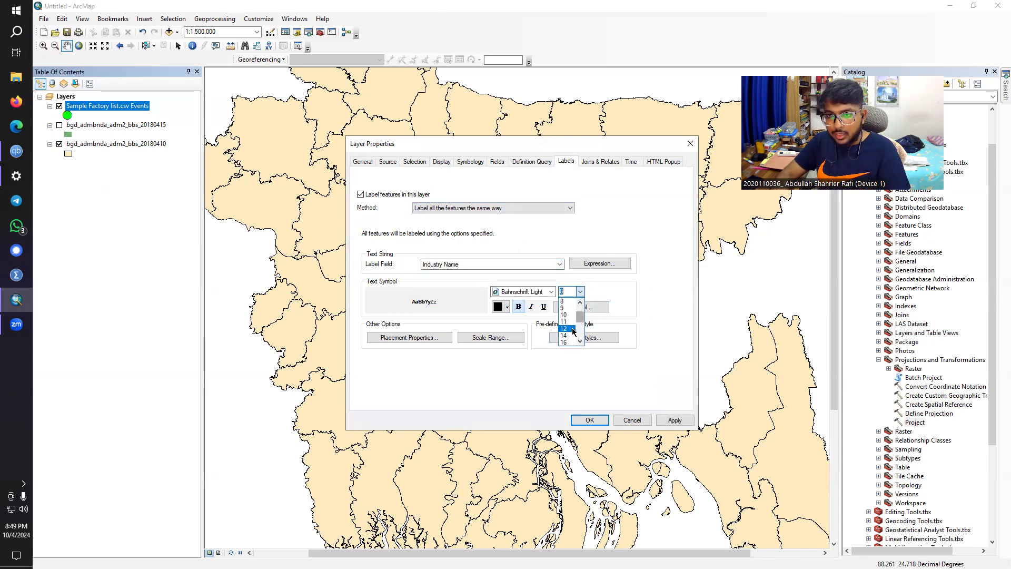
{"action": "left_click", "coordinate": [574, 325]}
{"action": "left_click", "coordinate": [589, 419]}
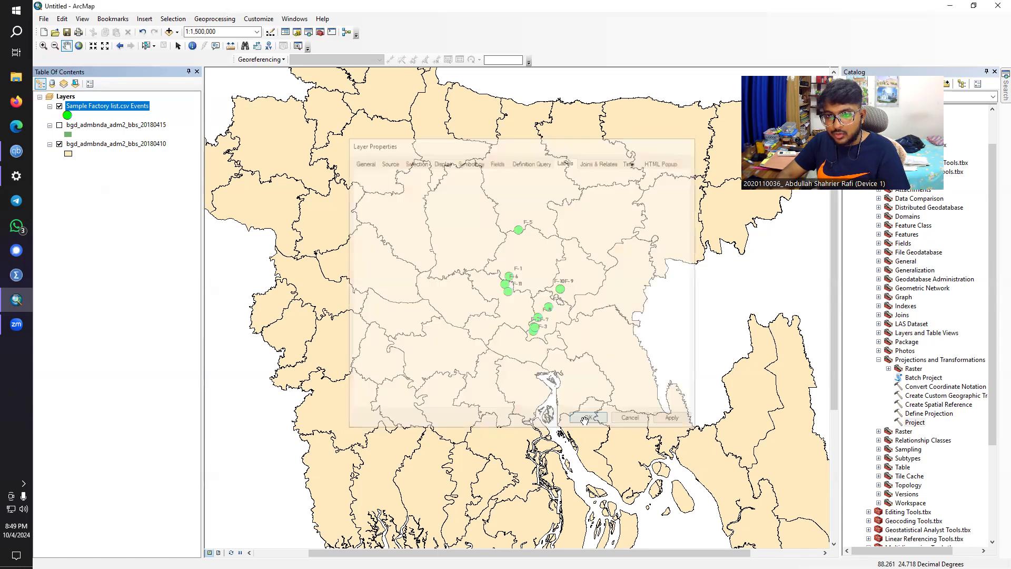
Step: Identify the Envoy Textiles factory point to view its attributes, and close the results
{"action": "scroll", "coordinate": [567, 343], "scroll_direction": "up", "scroll_amount": 2}
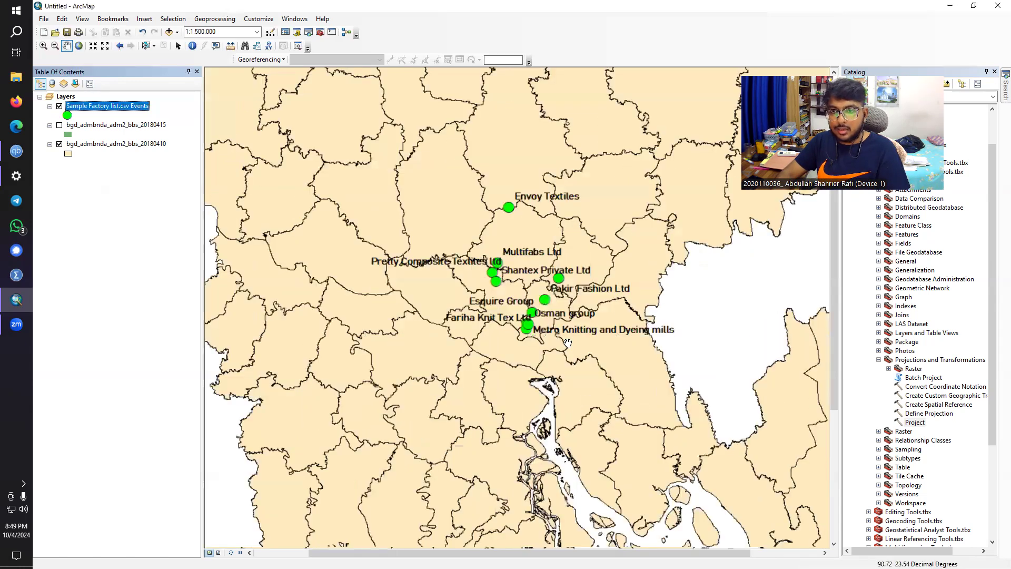
{"action": "scroll", "coordinate": [633, 283], "scroll_direction": "down", "scroll_amount": 2}
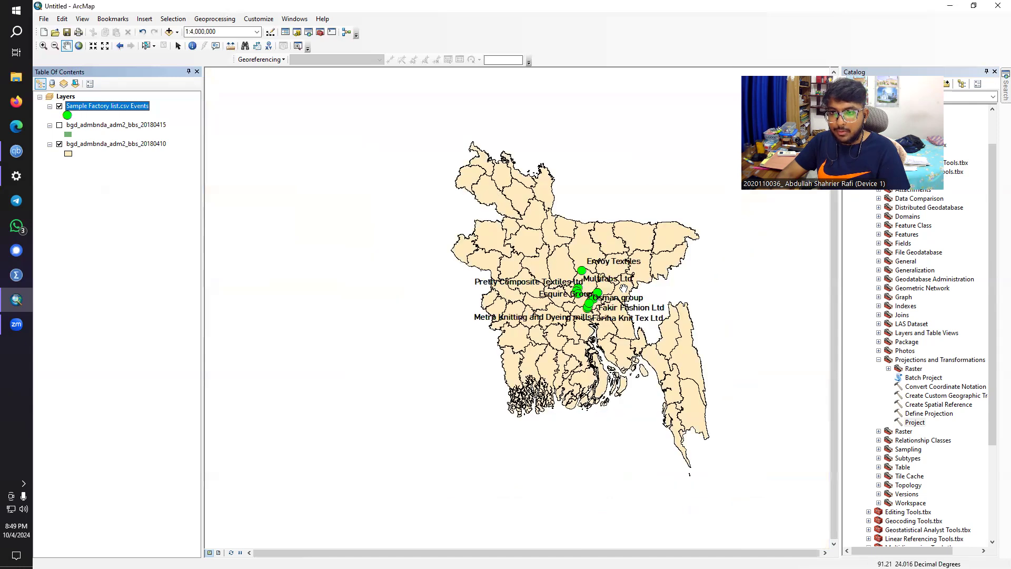
{"action": "scroll", "coordinate": [626, 286], "scroll_direction": "down", "scroll_amount": 2}
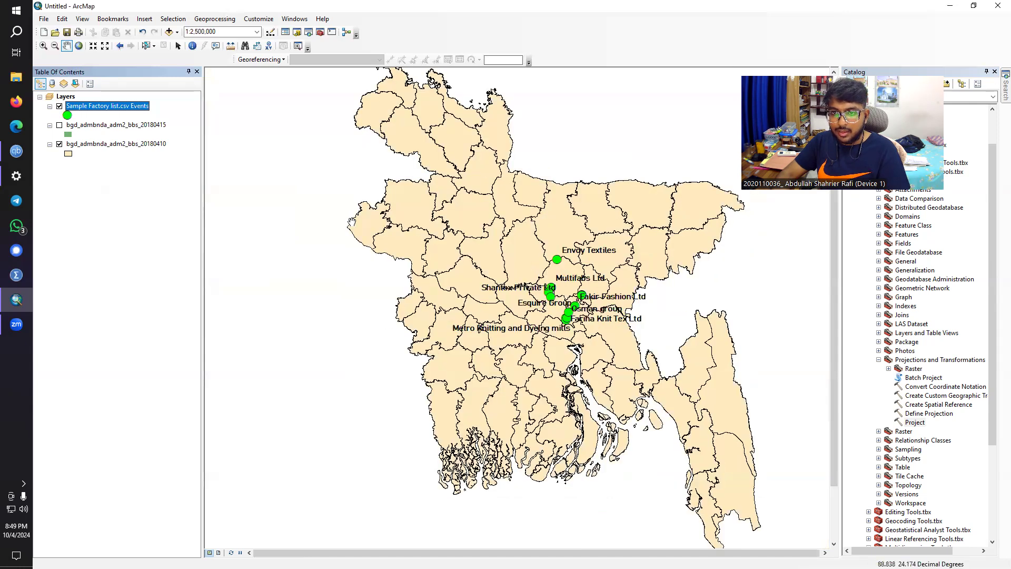
{"action": "left_click_drag", "start_coordinate": [524, 228], "coordinate": [492, 240]}
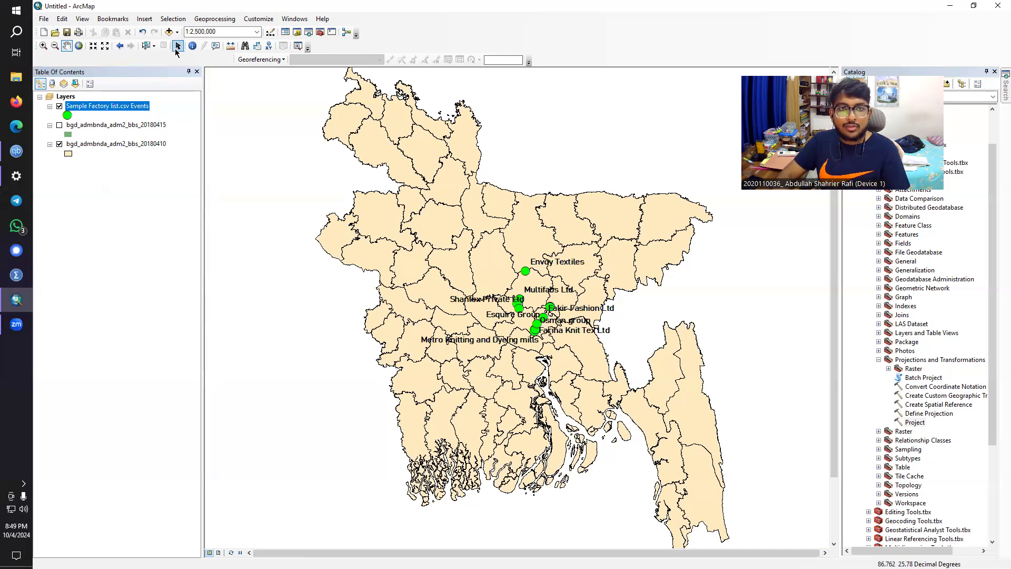
{"action": "left_click", "coordinate": [192, 46]}
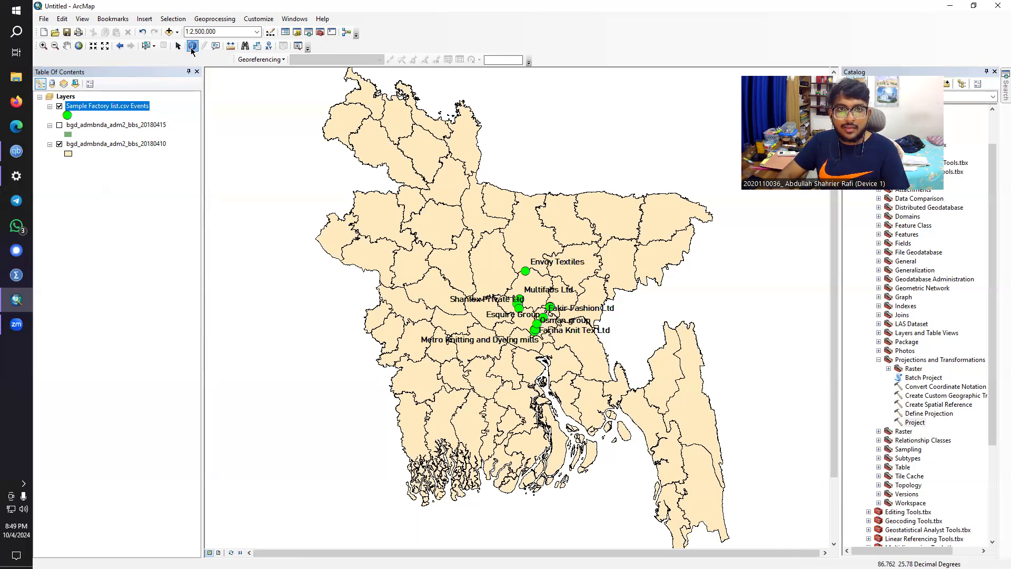
{"action": "left_click", "coordinate": [526, 272]}
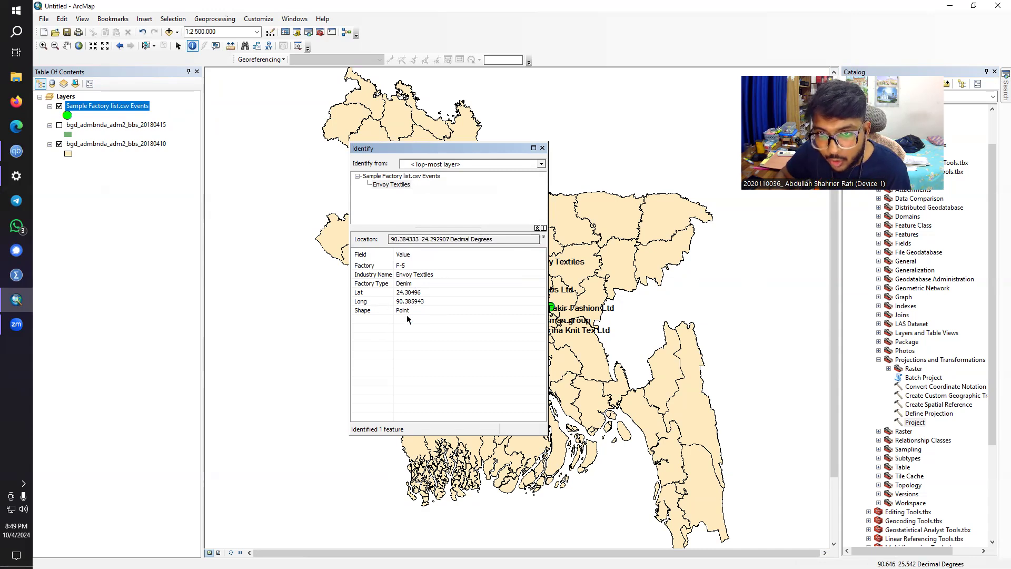
{"action": "left_click", "coordinate": [542, 148]}
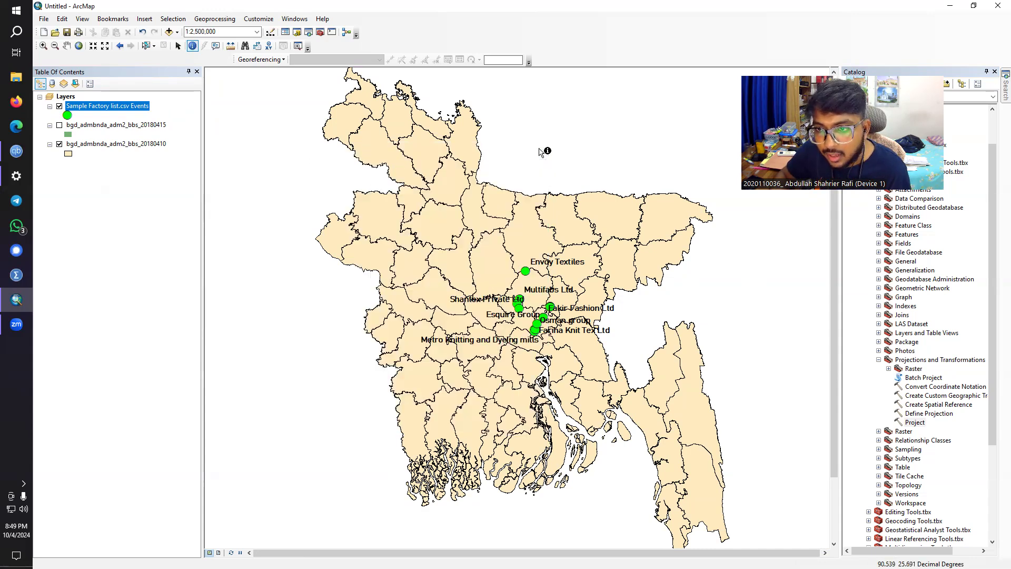
Step: Identify the district polygons just south and just north of the Envoy Textiles point
{"action": "left_click", "coordinate": [534, 278]}
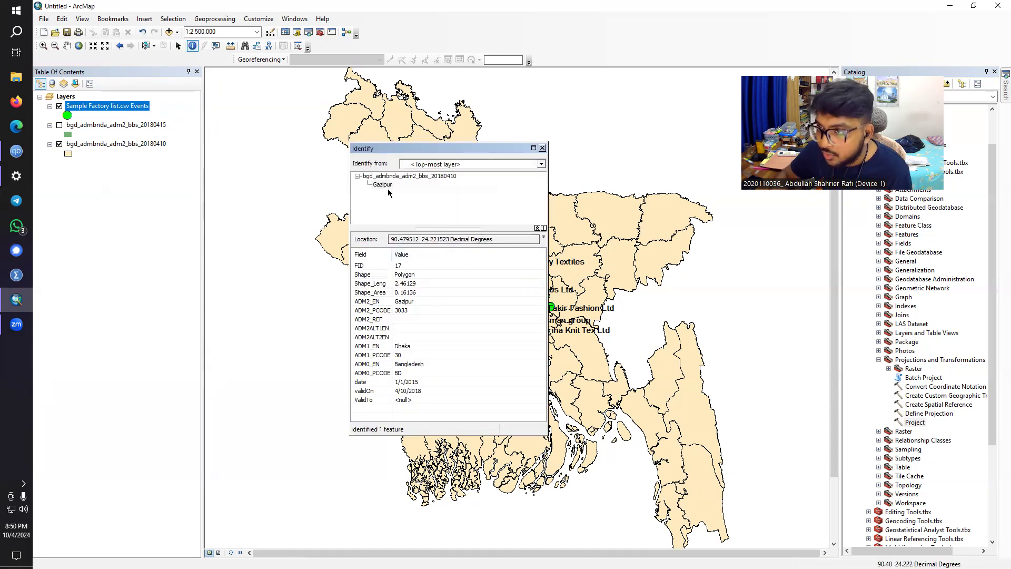
{"action": "left_click", "coordinate": [543, 148]}
{"action": "left_click", "coordinate": [521, 242]}
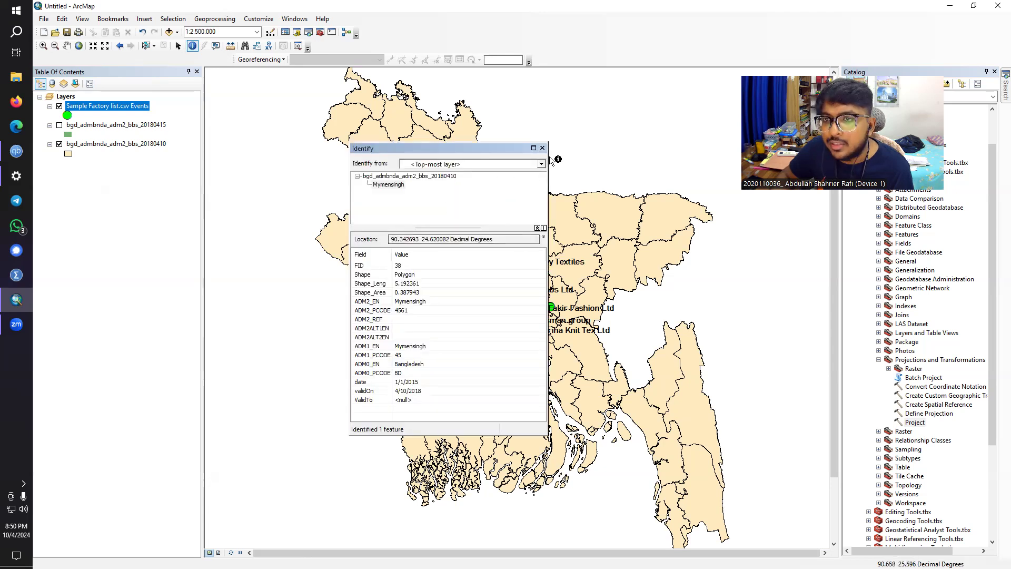
{"action": "left_click", "coordinate": [542, 148]}
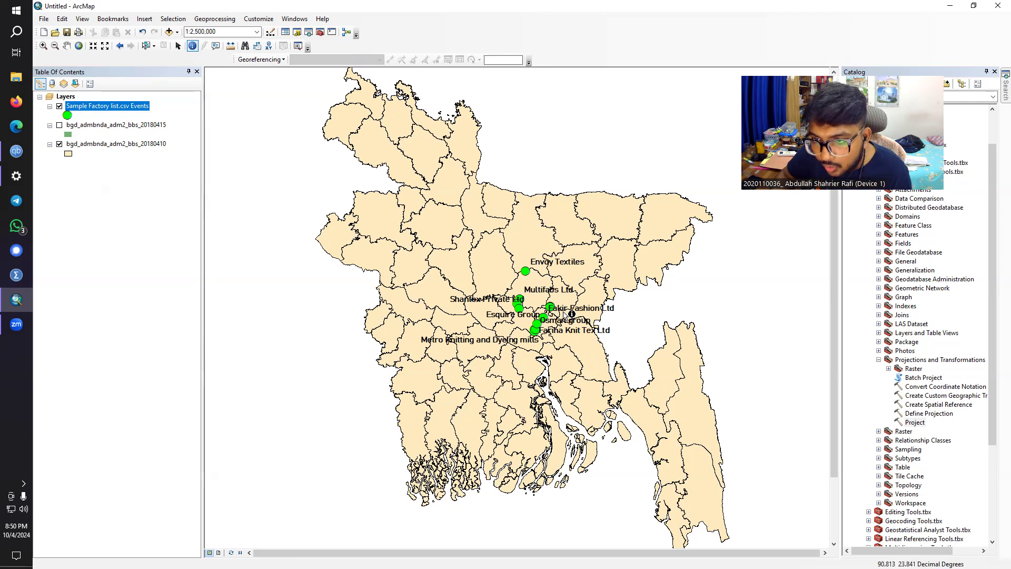
Step: Identify the easternmost factory point, near the Fakir Fashion Ltd label, to view its attributes
{"action": "scroll", "coordinate": [566, 310], "scroll_direction": "up", "scroll_amount": 1}
{"action": "scroll", "coordinate": [563, 313], "scroll_direction": "down", "scroll_amount": 3}
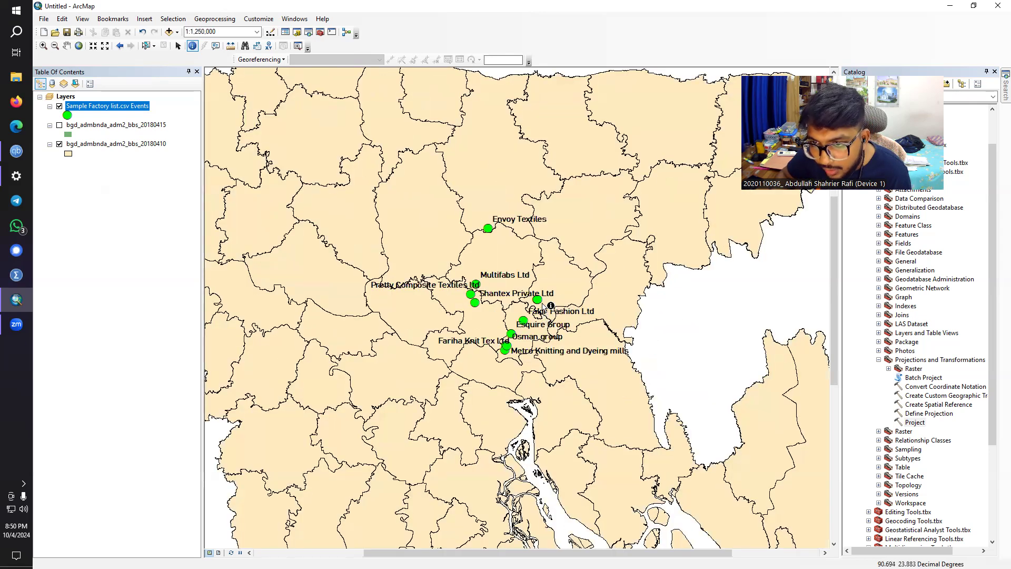
{"action": "left_click", "coordinate": [565, 293]}
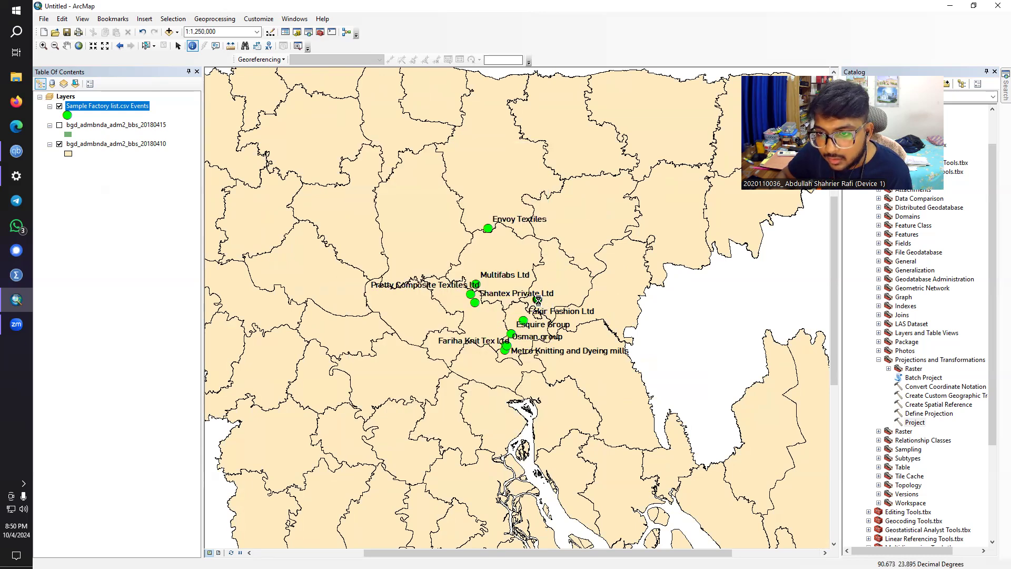
{"action": "left_click", "coordinate": [539, 305]}
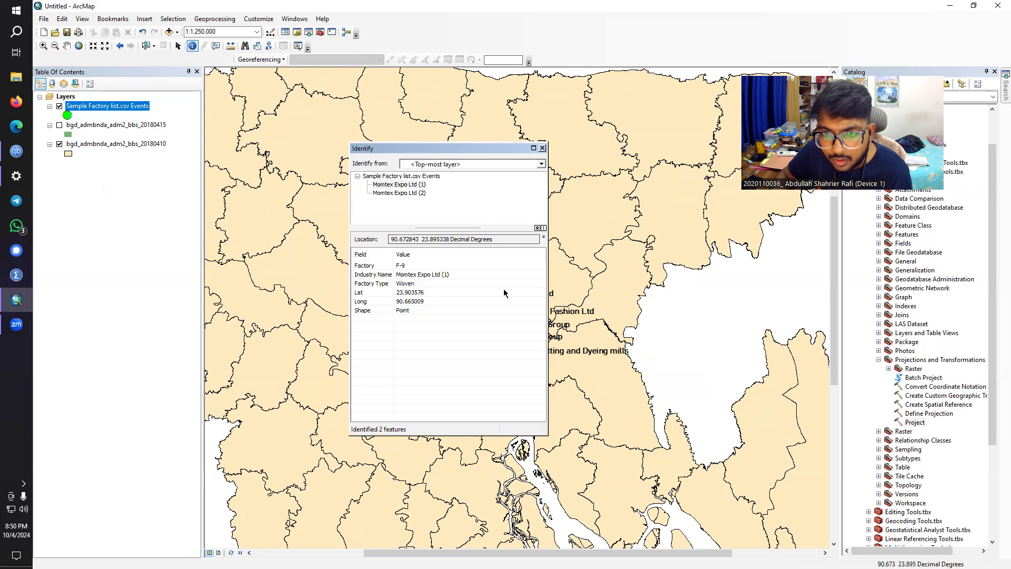
{"action": "left_click", "coordinate": [542, 148]}
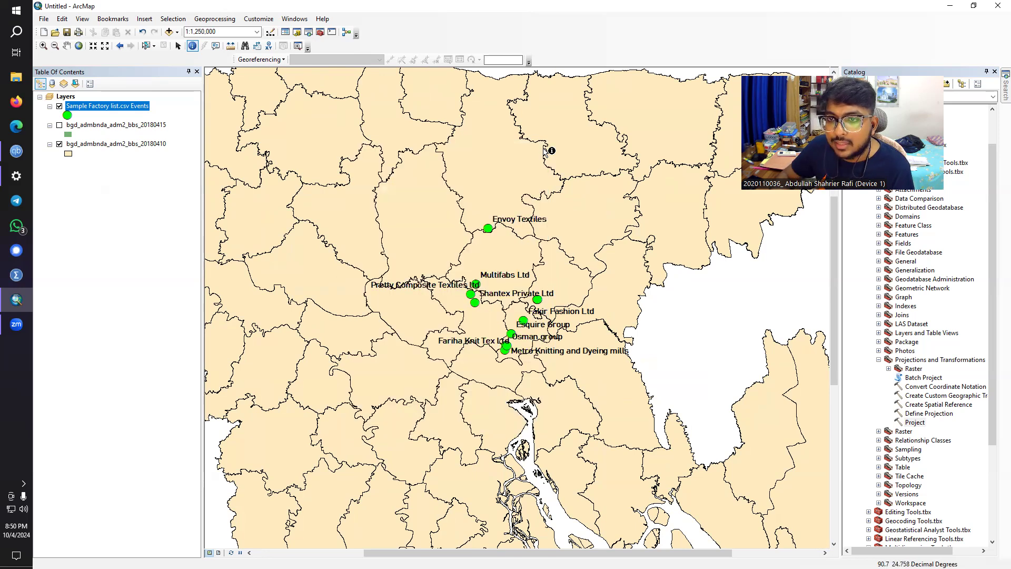
Step: Set the label field of the Sample Factory list.csv Events points to Factory and apply it to the map
{"action": "scroll", "coordinate": [469, 173], "scroll_direction": "down", "scroll_amount": 2}
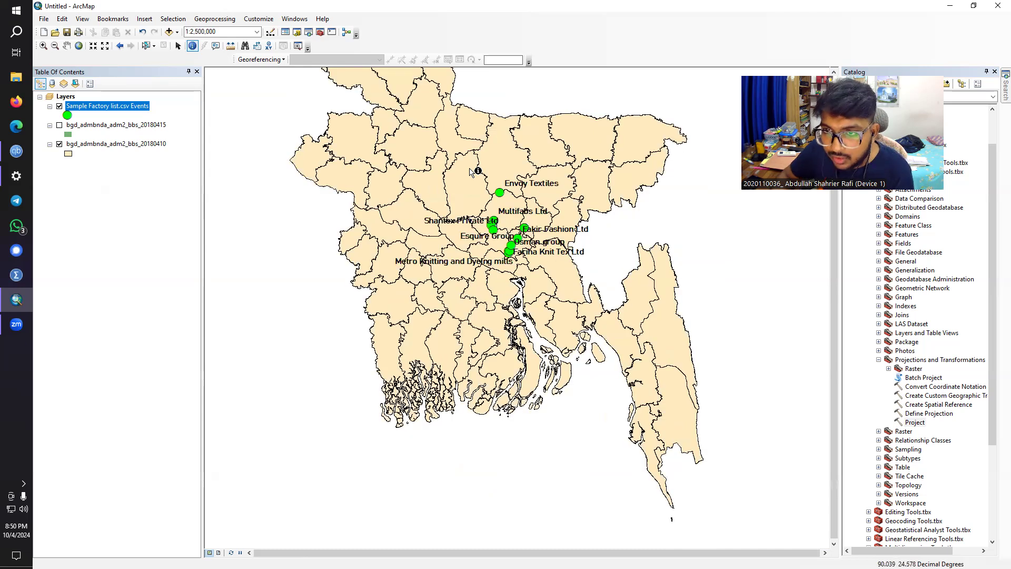
{"action": "scroll", "coordinate": [448, 184], "scroll_direction": "down", "scroll_amount": 1}
{"action": "left_click", "coordinate": [67, 45]}
{"action": "left_click_drag", "start_coordinate": [425, 160], "coordinate": [421, 231]}
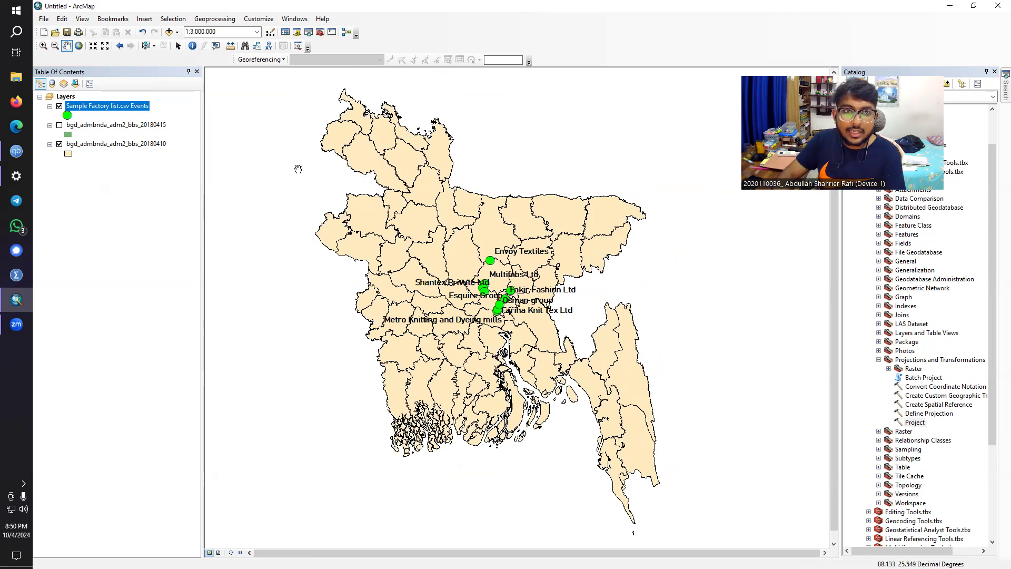
{"action": "right_click", "coordinate": [114, 109]}
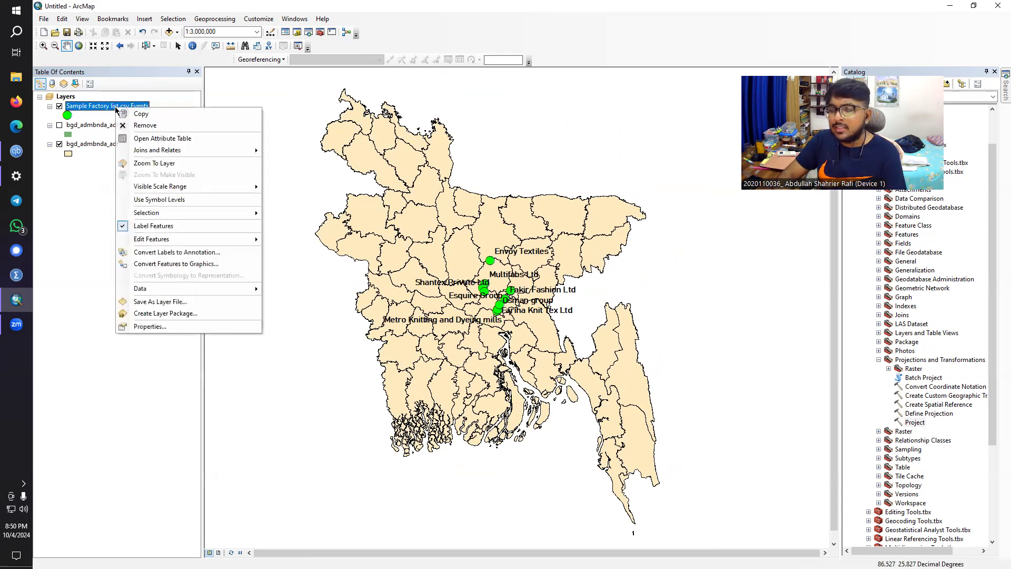
{"action": "left_click", "coordinate": [179, 327]}
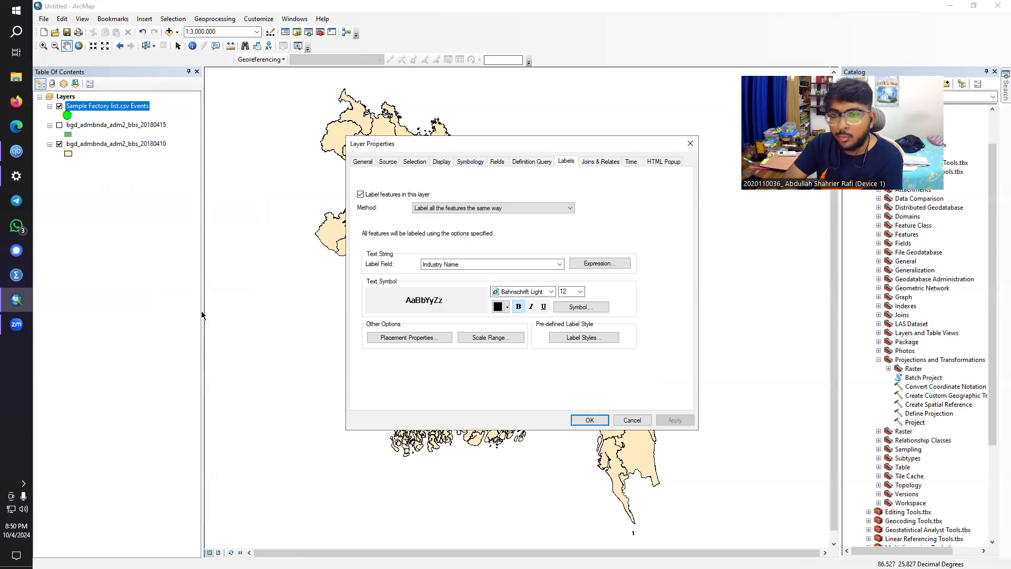
{"action": "left_click", "coordinate": [538, 264]}
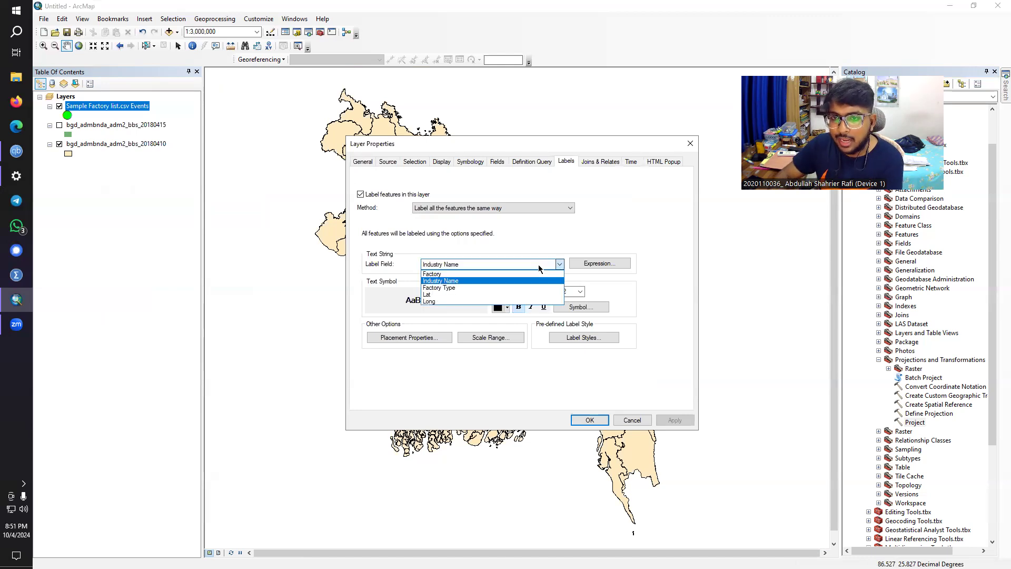
{"action": "left_click", "coordinate": [467, 274]}
{"action": "left_click", "coordinate": [589, 420]}
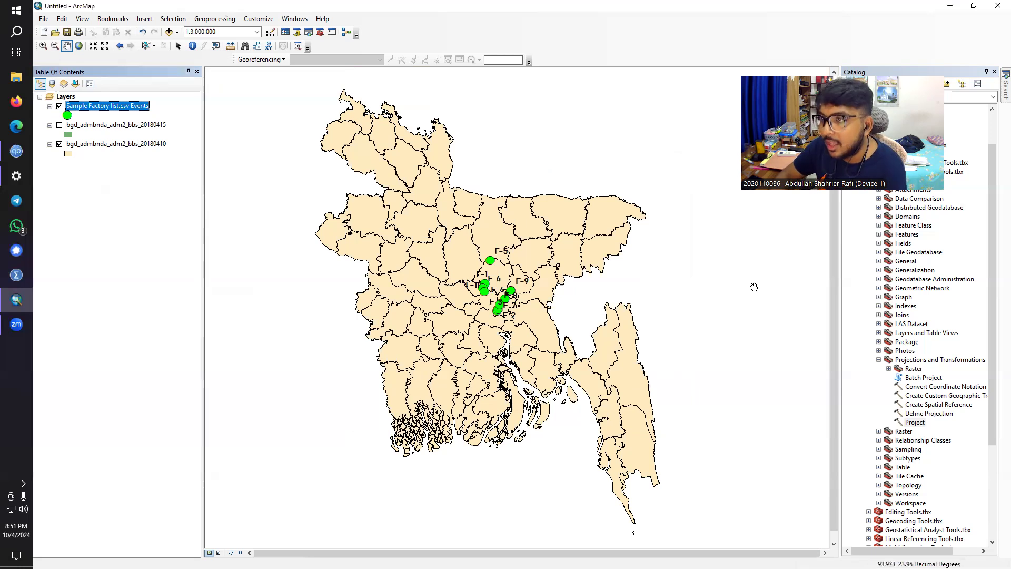
{"action": "left_click", "coordinate": [960, 66]}
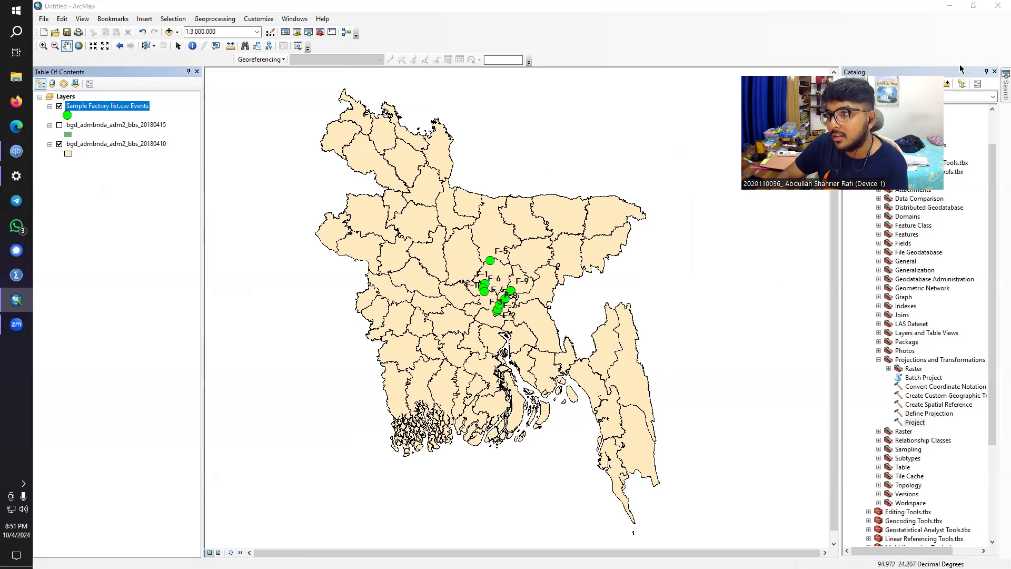